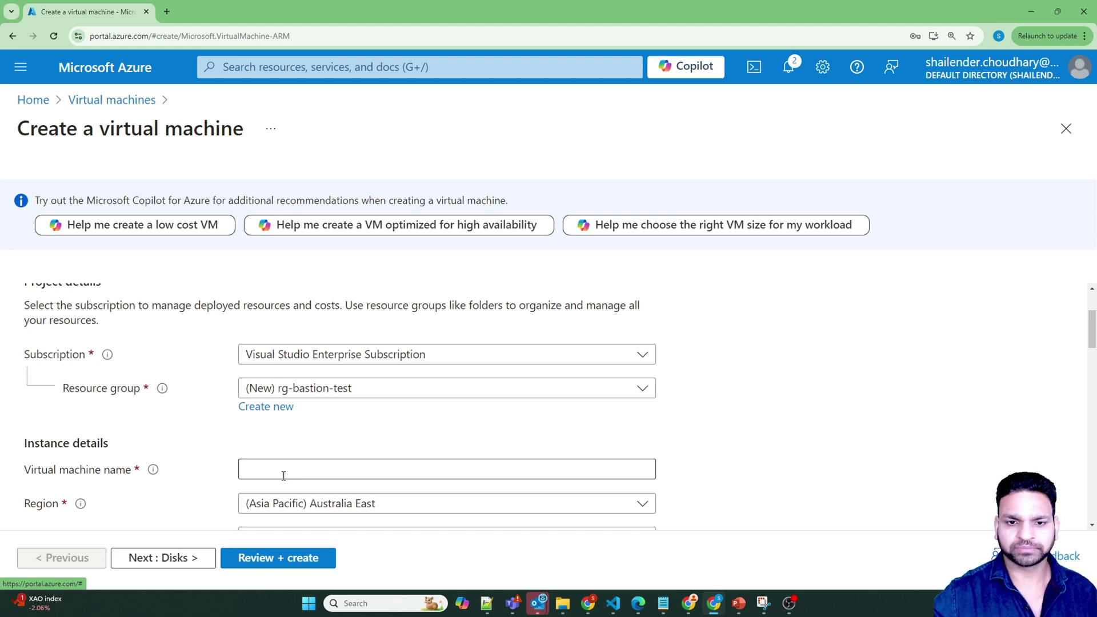
# Step: Name the virtual machine testvm01 and set its zone option to Azure-selected zone (Preview)
pyautogui.click(281, 472)
pyautogui.write('testvm01')
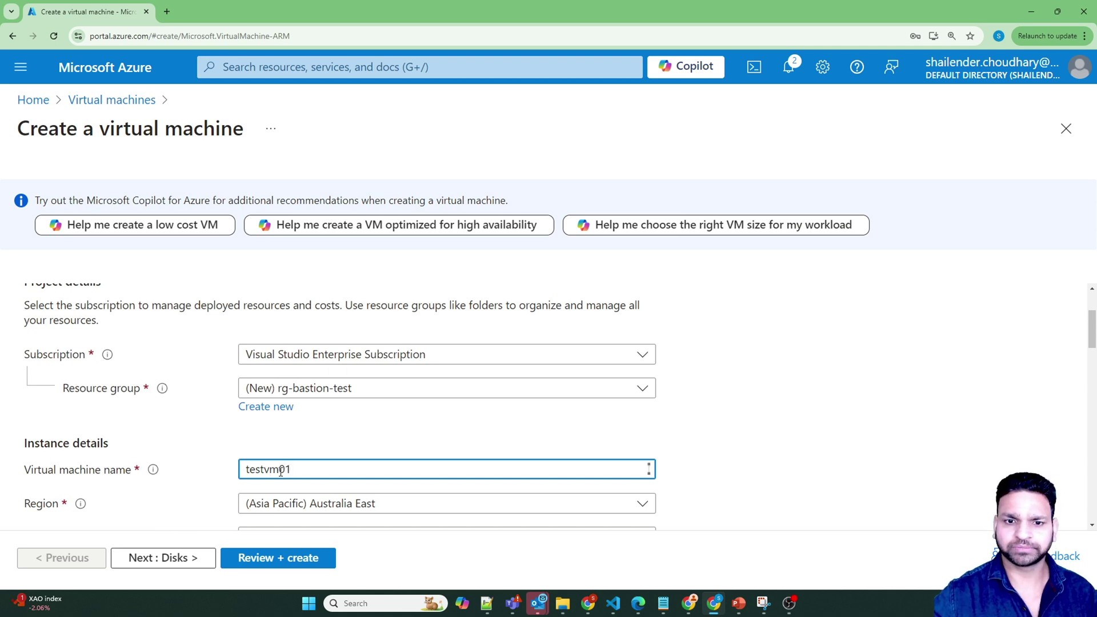
pyautogui.click(243, 437)
pyautogui.scroll(-2, 245, 423)
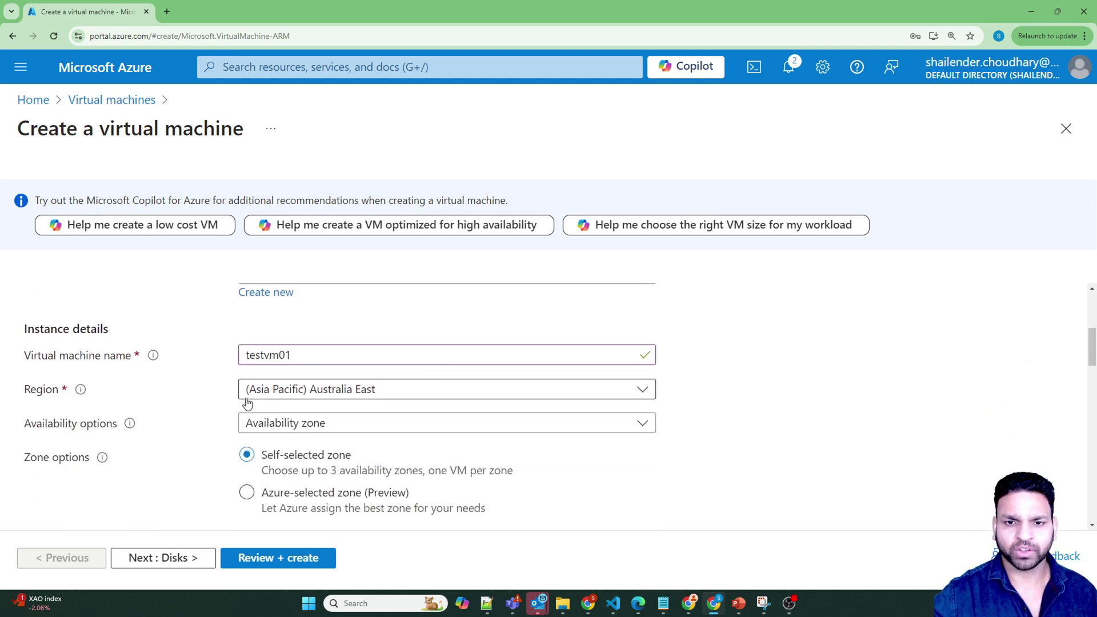
pyautogui.scroll(-2, 205, 407)
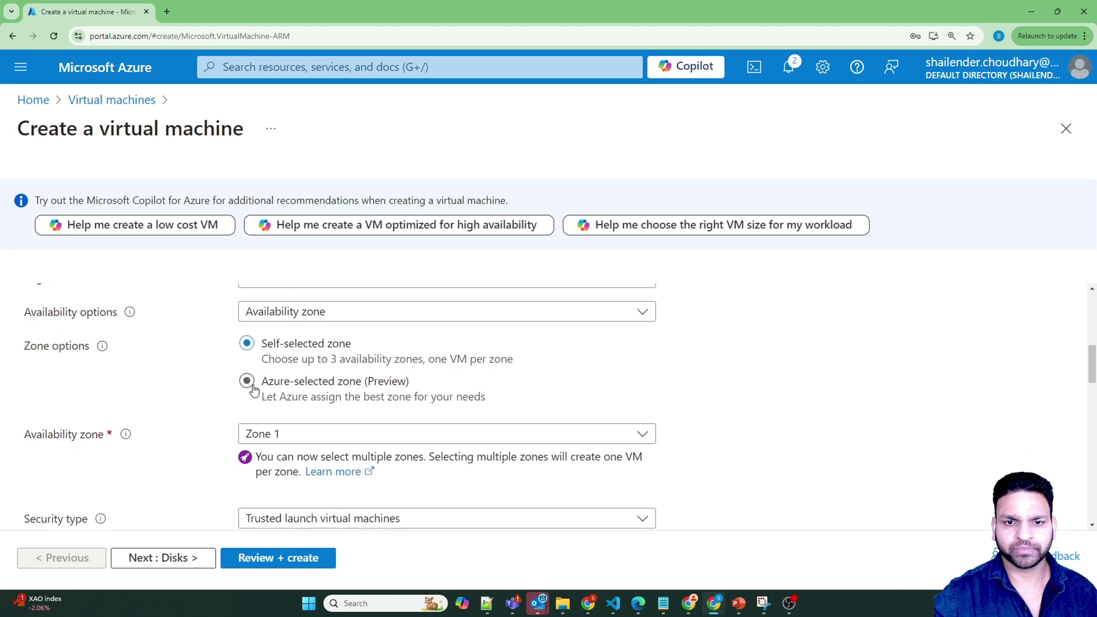
pyautogui.click(250, 384)
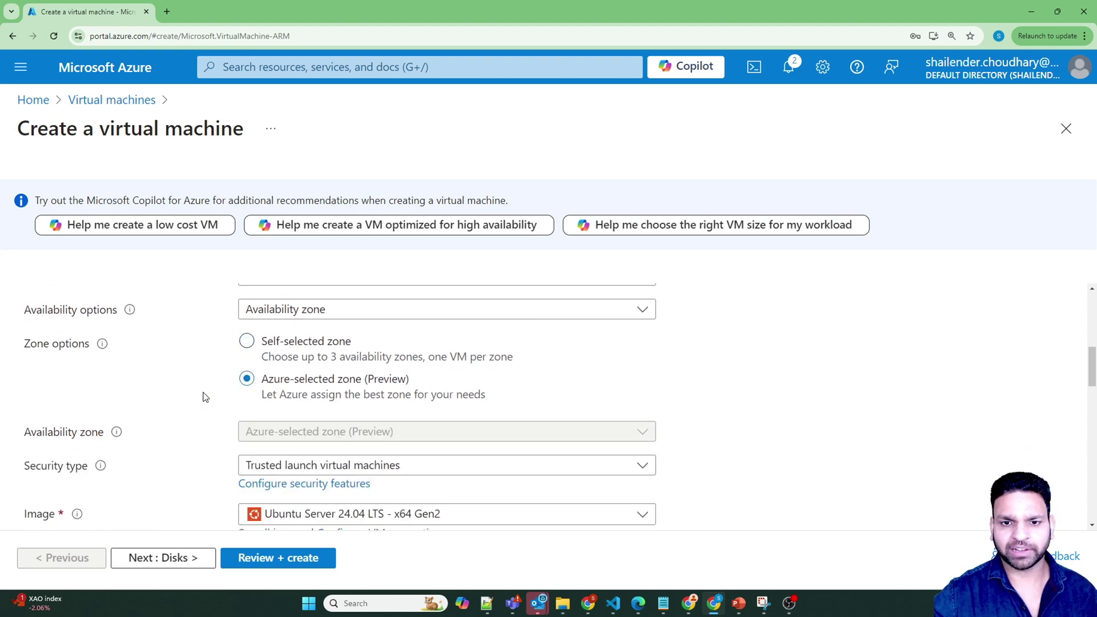
# Step: Set the virtual machine's image to Windows Server 2022 Datacenter: Azure Edition - x64 Gen2
pyautogui.scroll(-2, 195, 401)
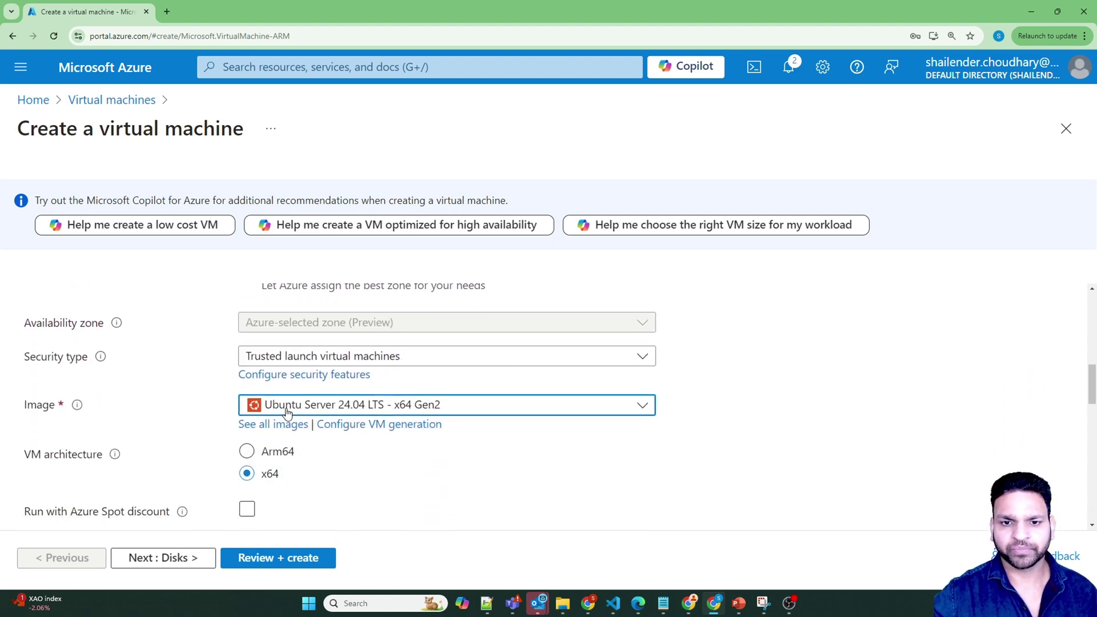
pyautogui.click(320, 401)
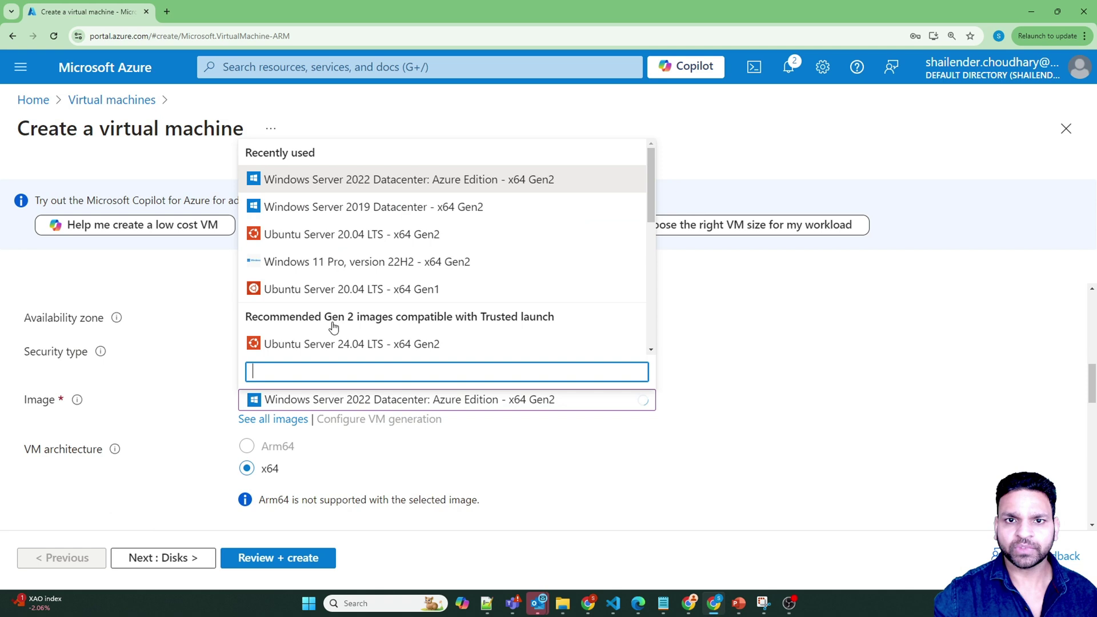
pyautogui.click(368, 181)
pyautogui.scroll(-1, 542, 479)
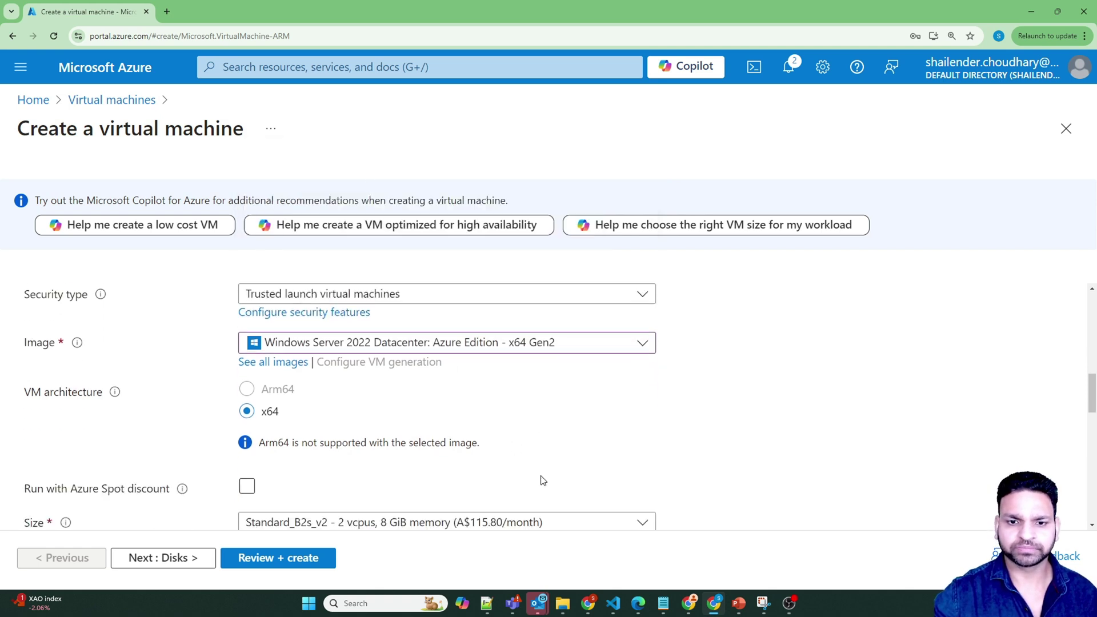
# Step: Set the administrator username to azureuser and enter and confirm the administrator account password
pyautogui.scroll(-2, 322, 439)
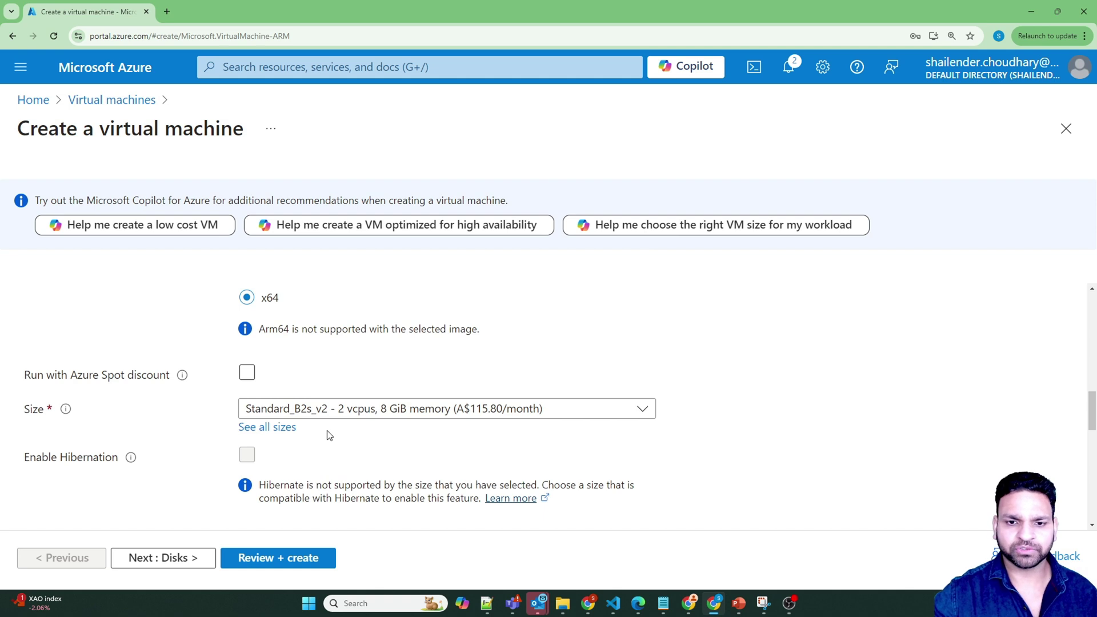
pyautogui.scroll(-3, 323, 434)
pyautogui.click(294, 407)
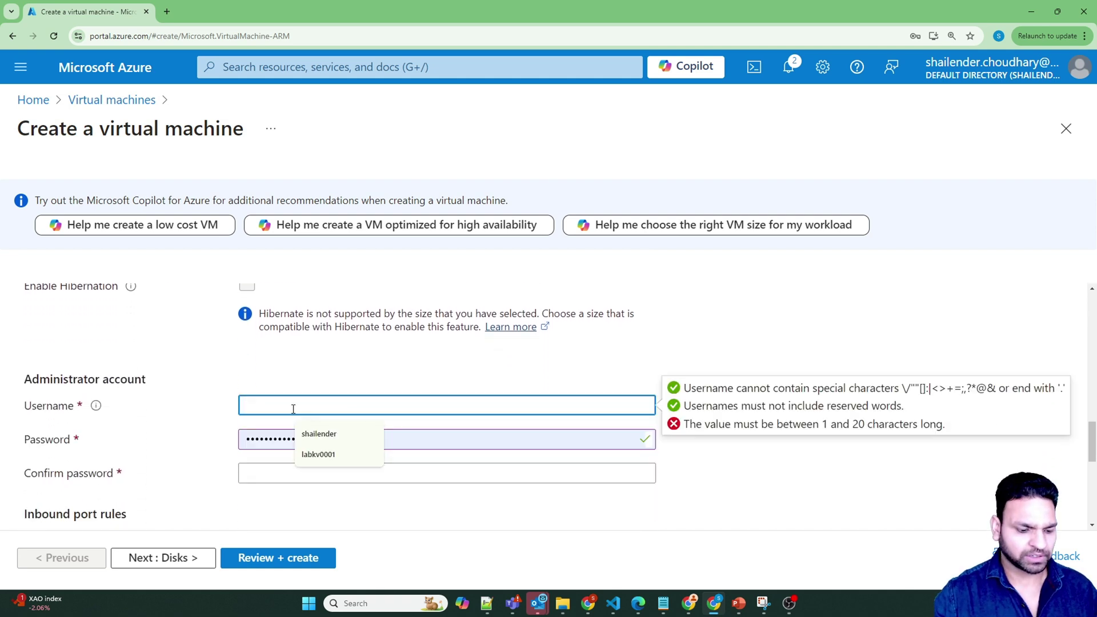
pyautogui.write('azureuser')
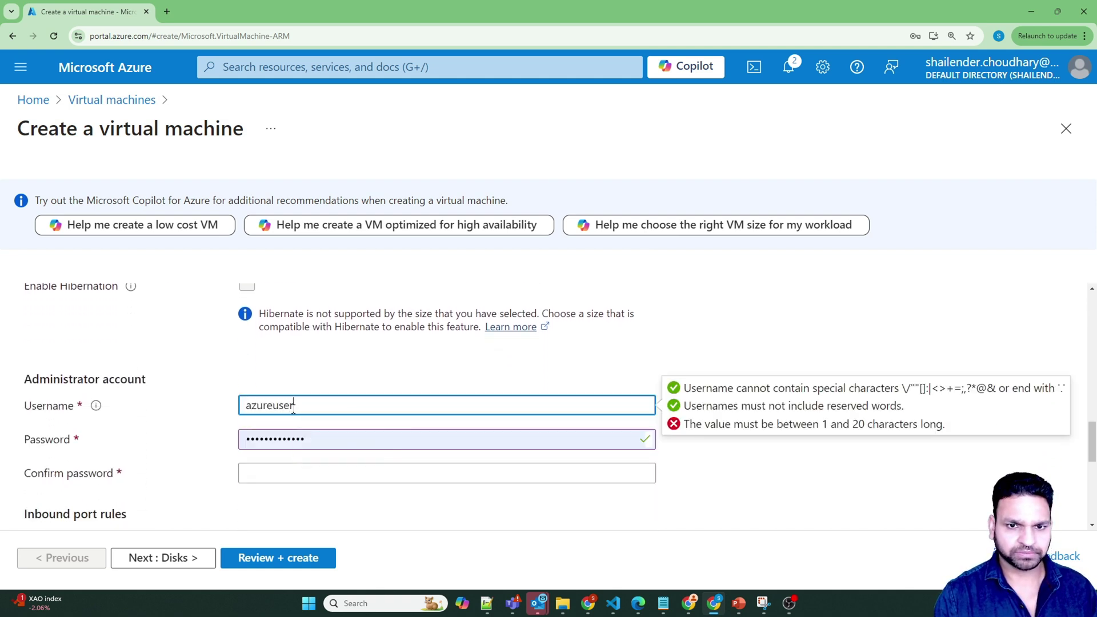
pyautogui.press('Tab')
pyautogui.write('P')
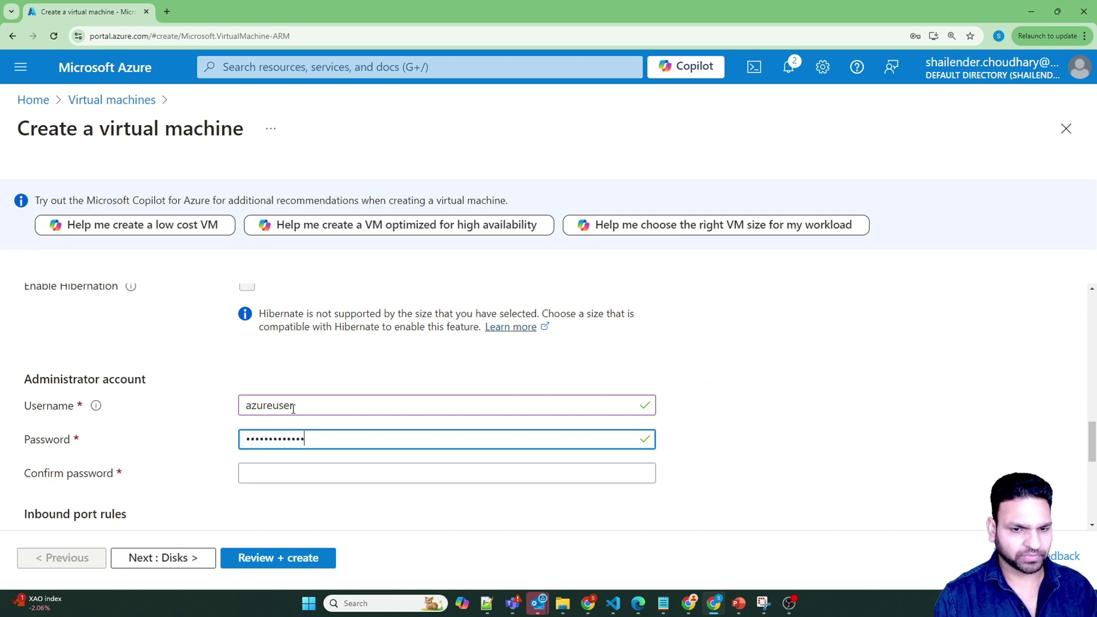
pyautogui.press('Tab')
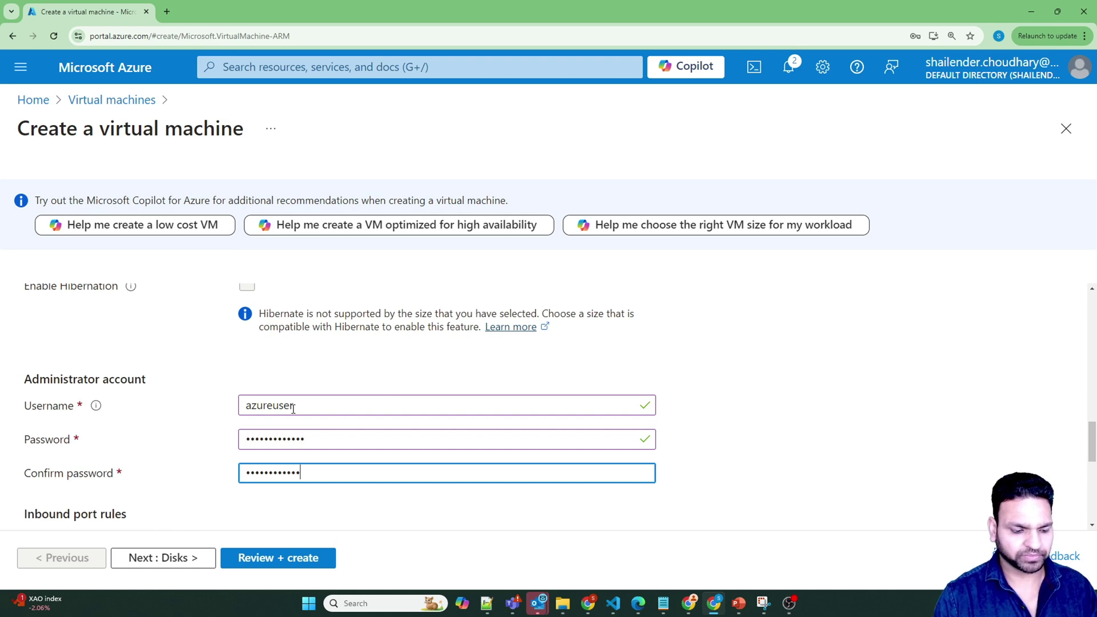
pyautogui.write('3')
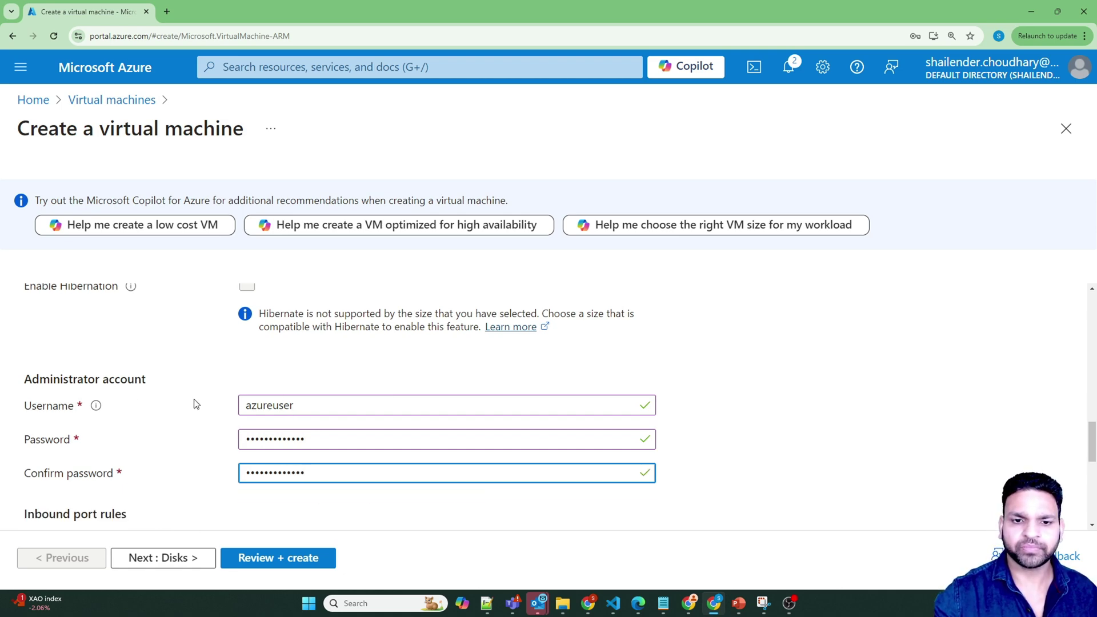
# Step: Set the public inbound ports to None and continue past the disk settings to the networking settings
pyautogui.scroll(-3, 196, 404)
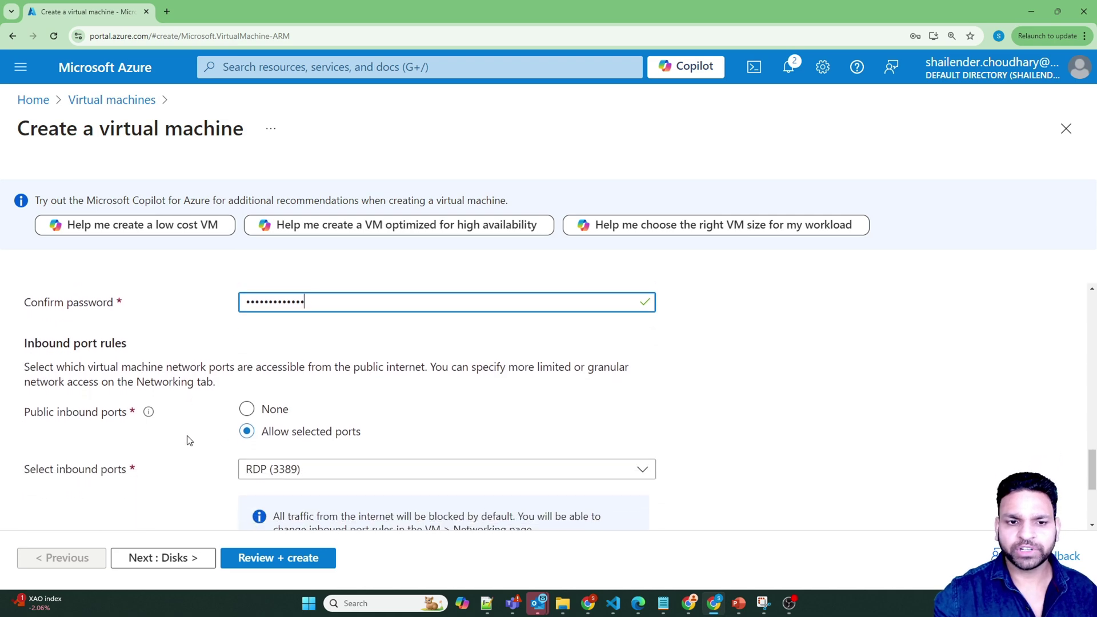
pyautogui.click(247, 409)
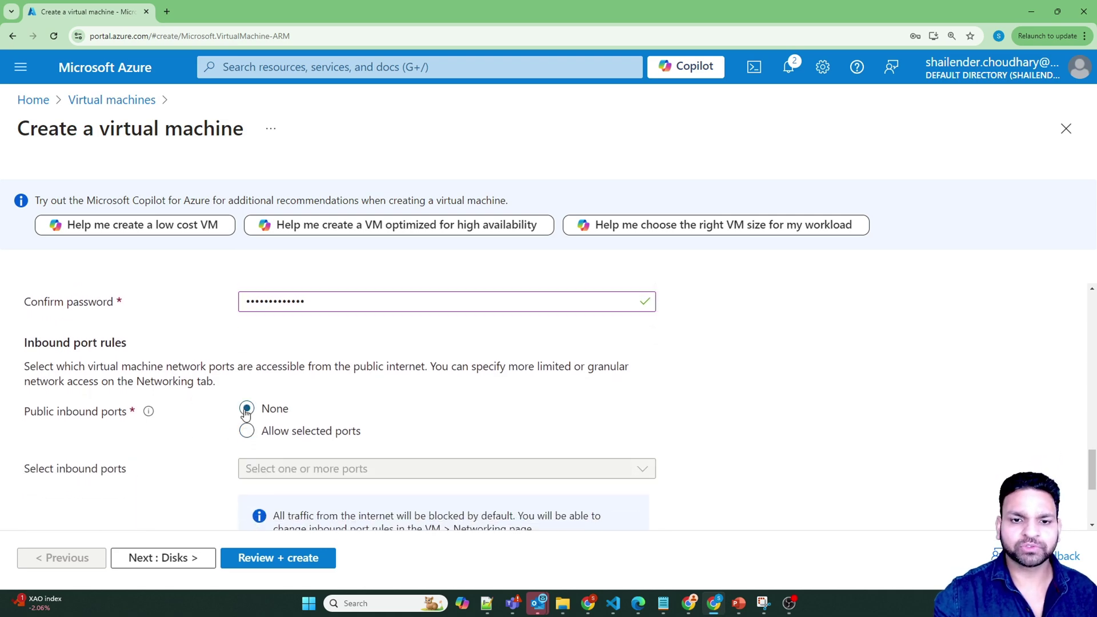
pyautogui.click(177, 554)
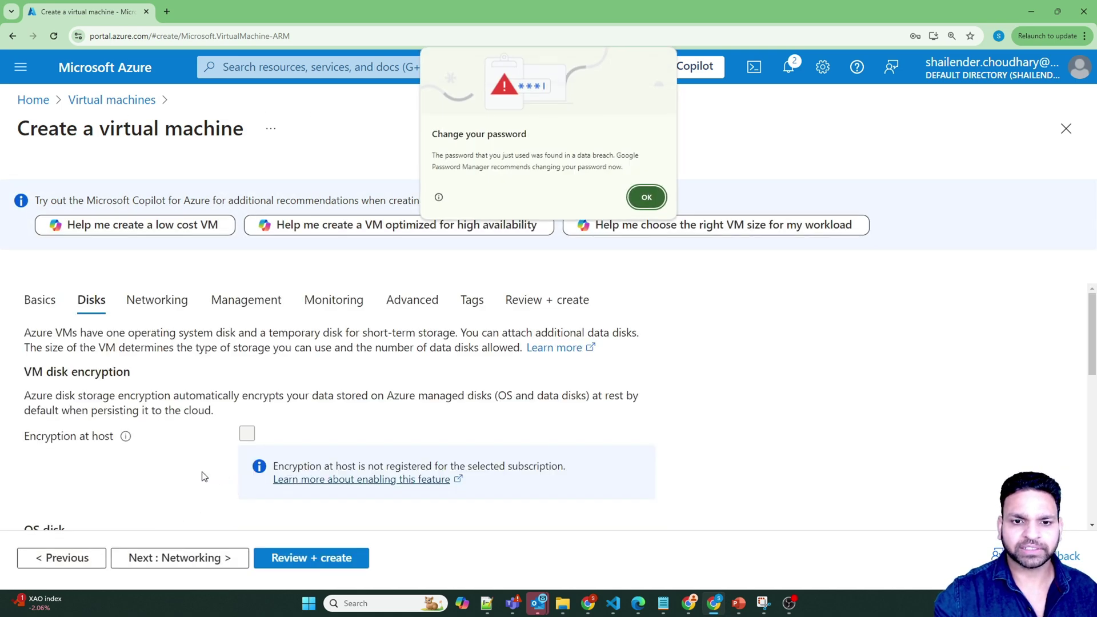
pyautogui.click(646, 197)
pyautogui.click(160, 562)
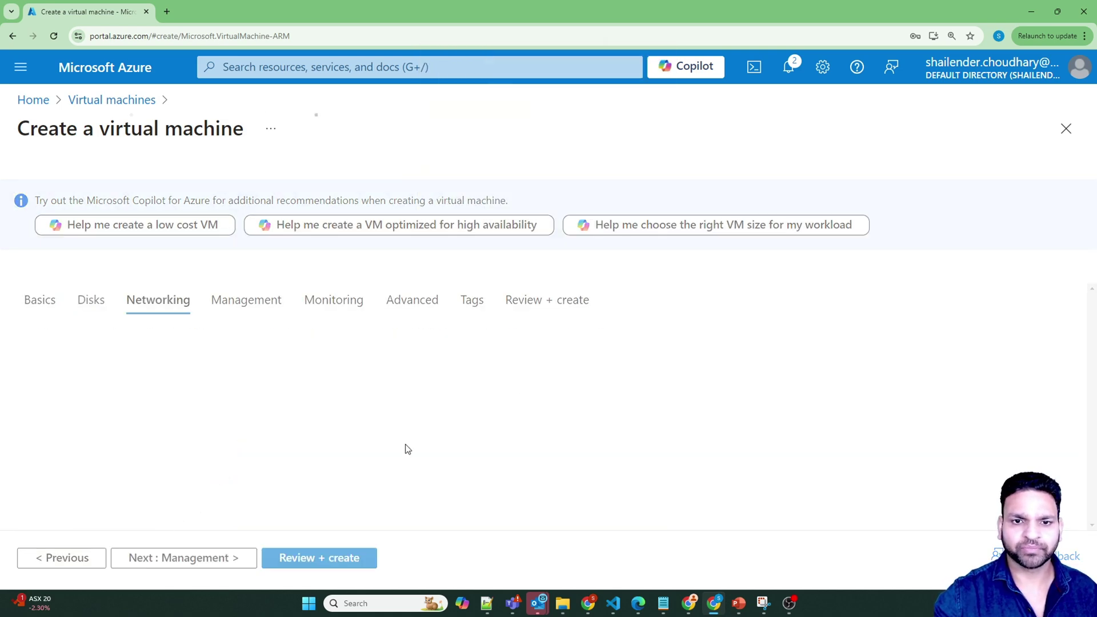
# Step: Attach the virtual machine to the virtual network vnet-australiaeast and set its public IP to None
pyautogui.scroll(-2, 663, 318)
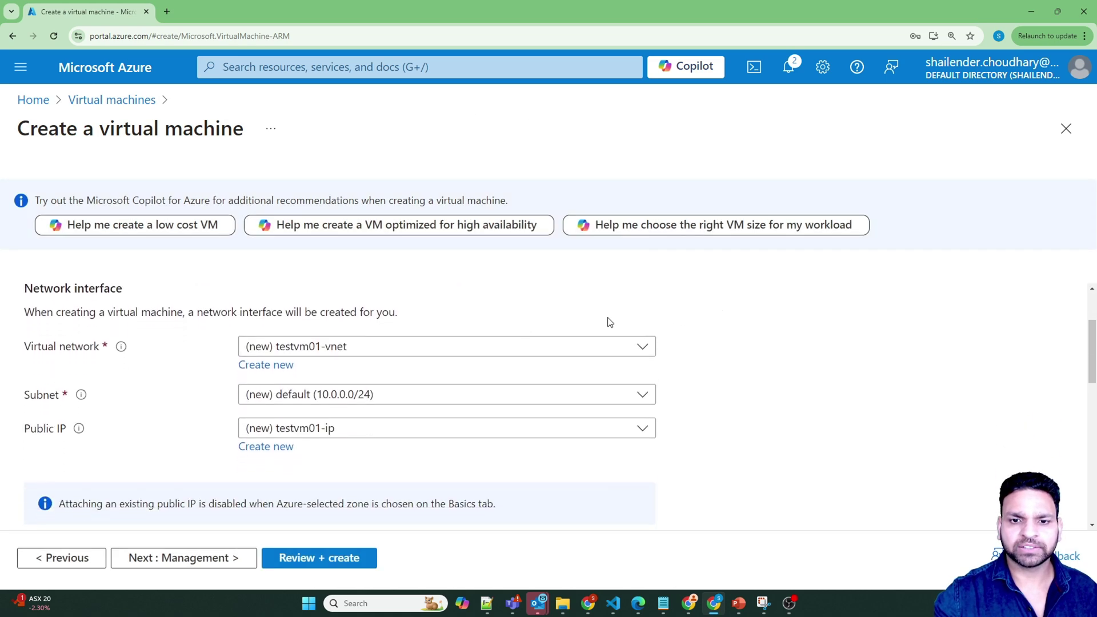
pyautogui.click(368, 336)
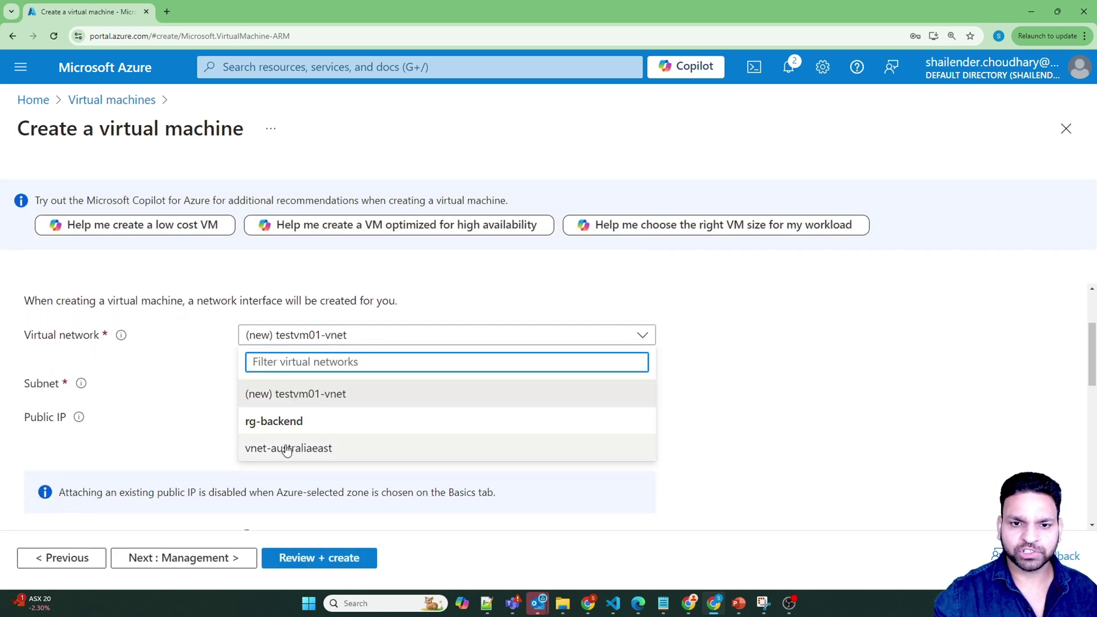
pyautogui.press('Escape')
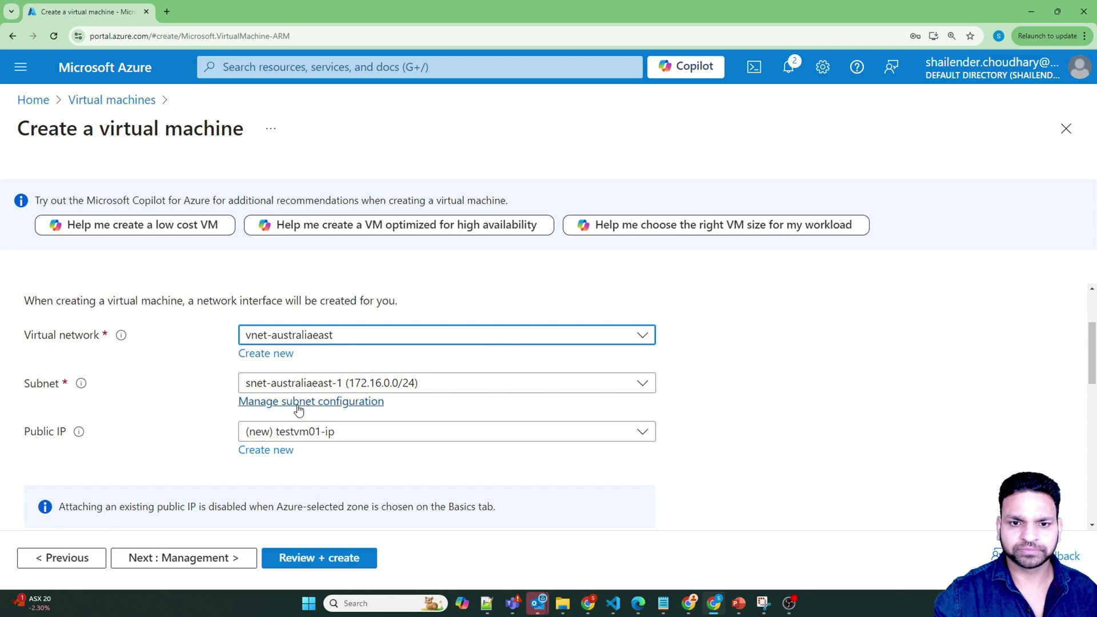
pyautogui.click(307, 432)
pyautogui.click(281, 483)
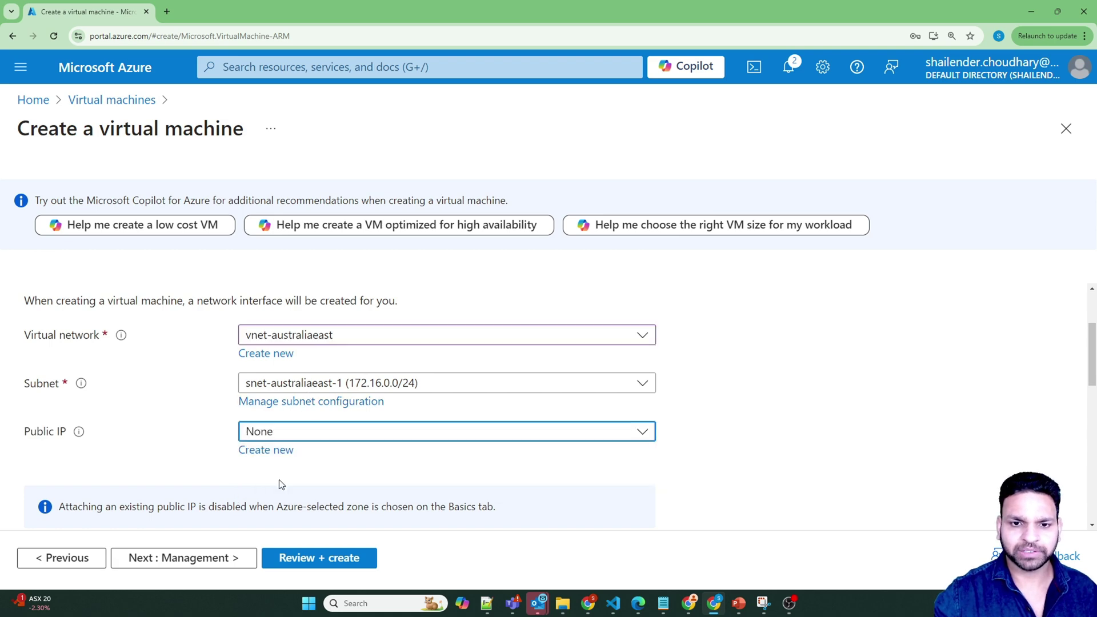
pyautogui.scroll(-3, 162, 460)
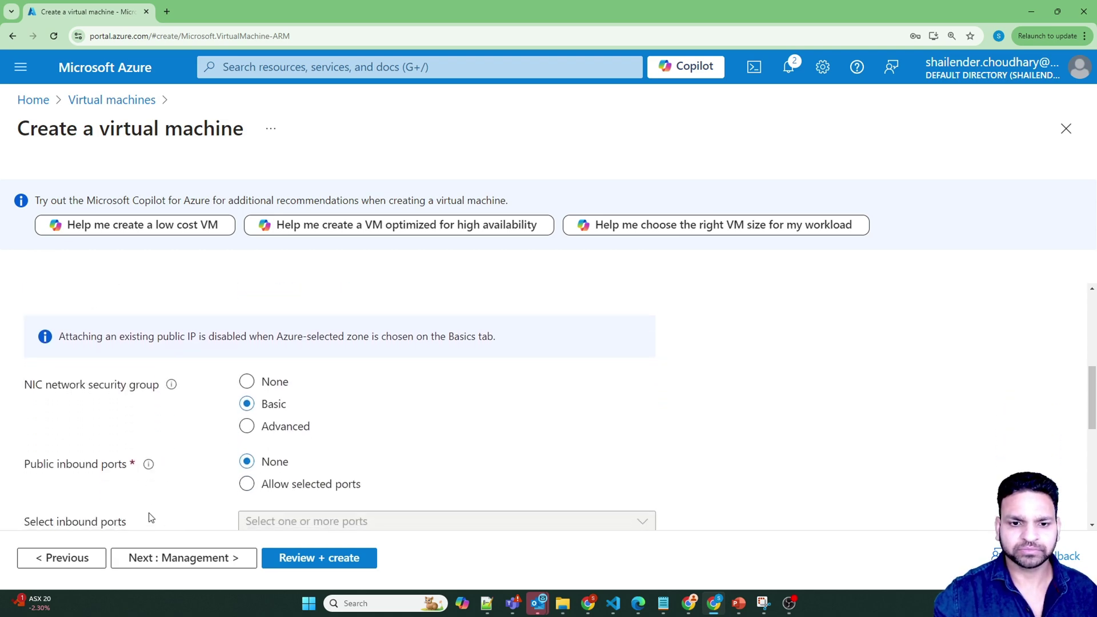
# Step: Disable boot diagnostics in the monitoring settings, and review and create the virtual machine
pyautogui.click(188, 560)
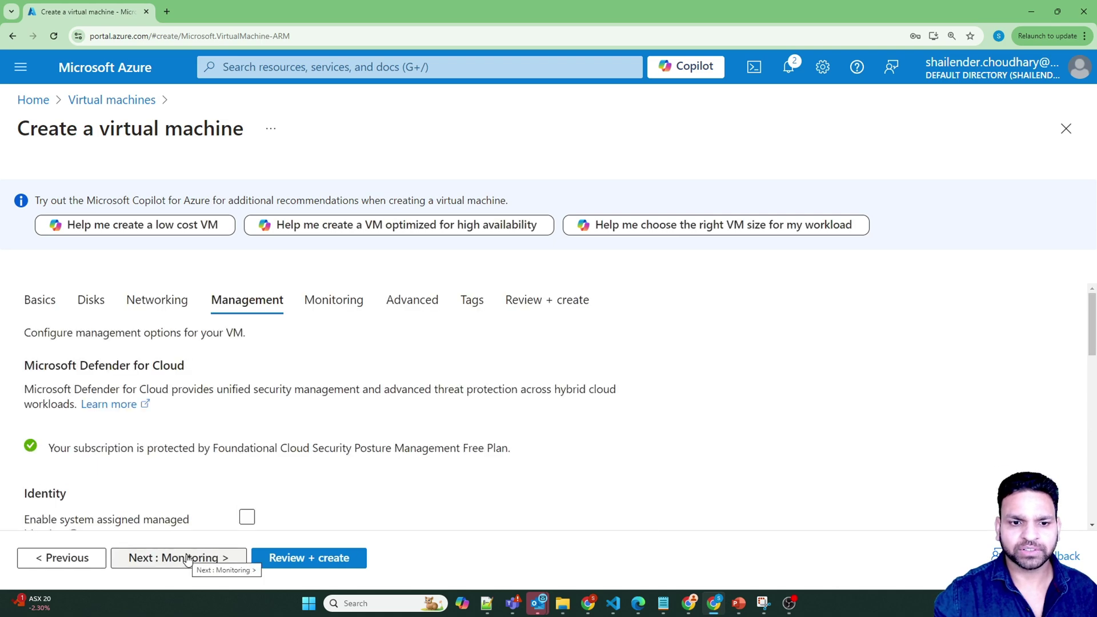
pyautogui.click(187, 560)
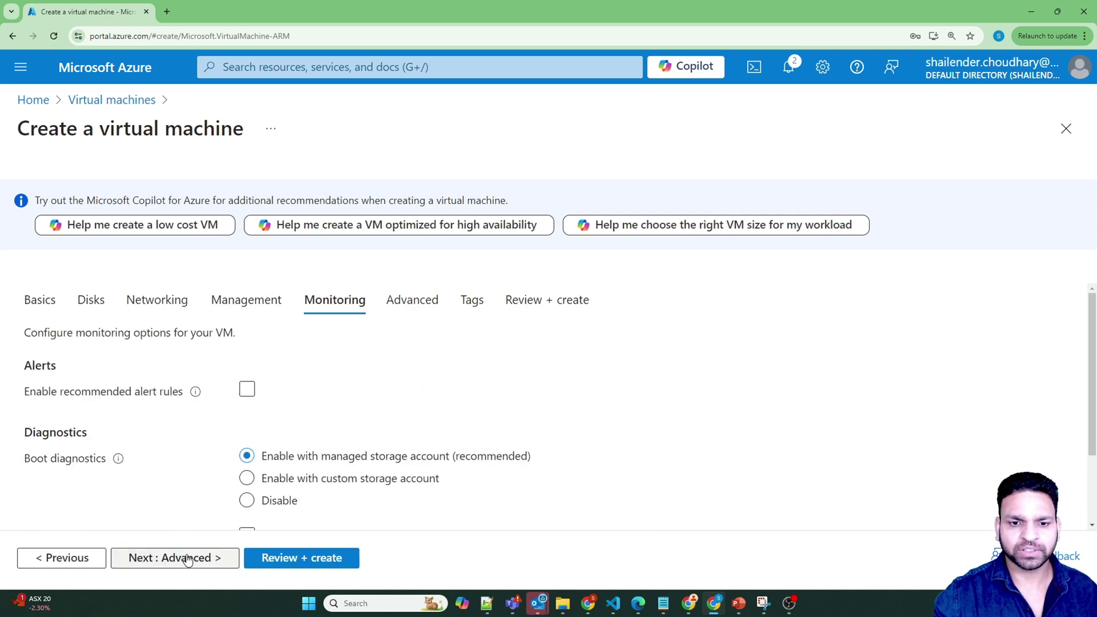
pyautogui.click(246, 501)
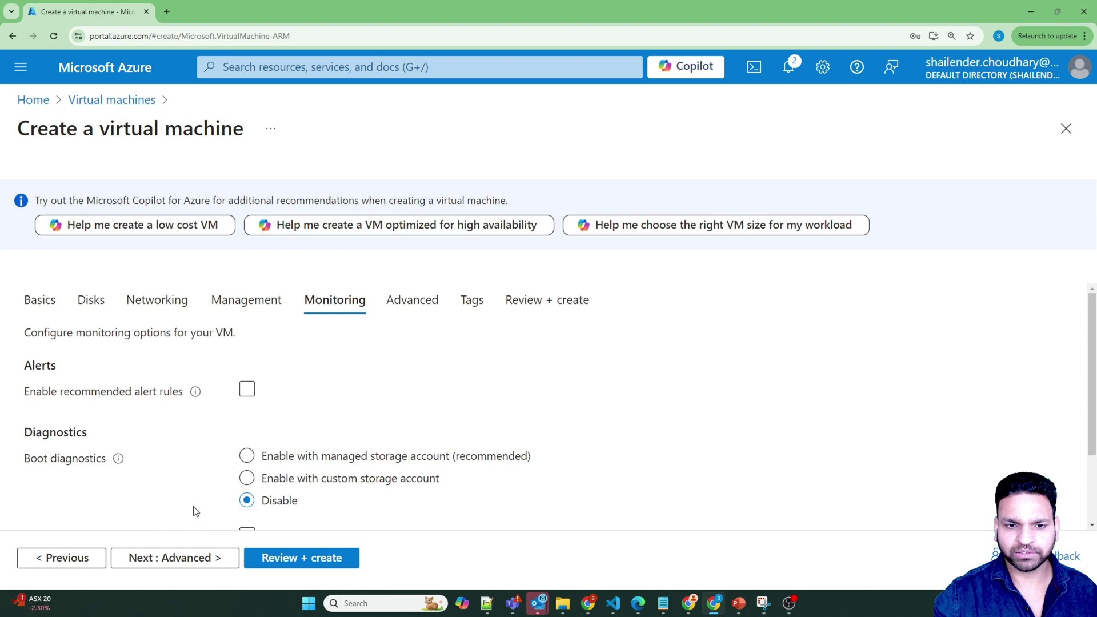
pyautogui.click(184, 559)
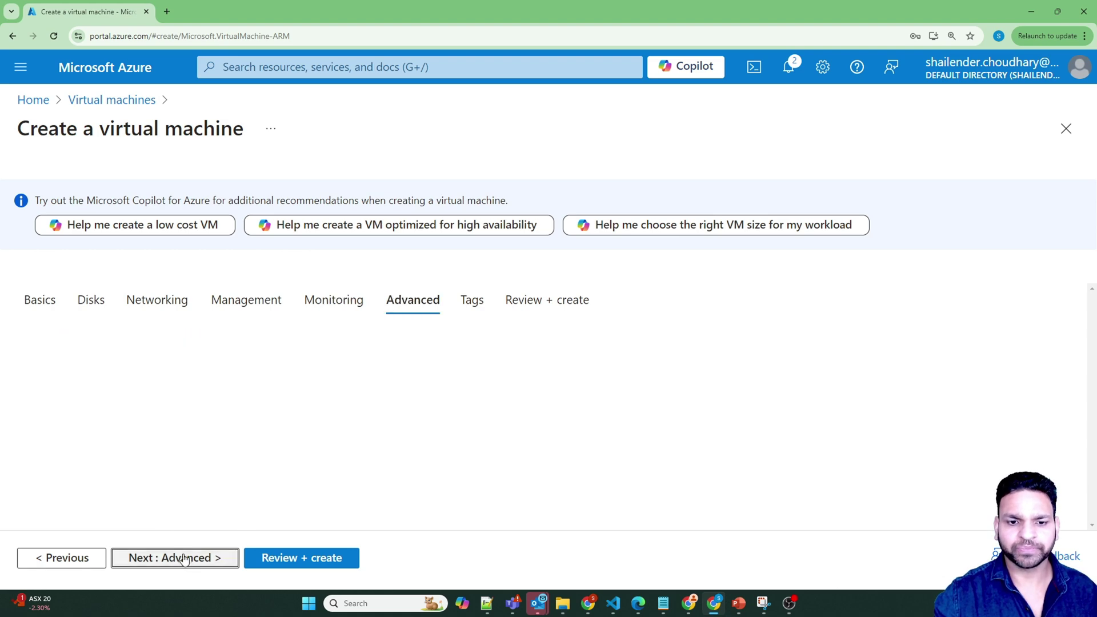
pyautogui.click(248, 559)
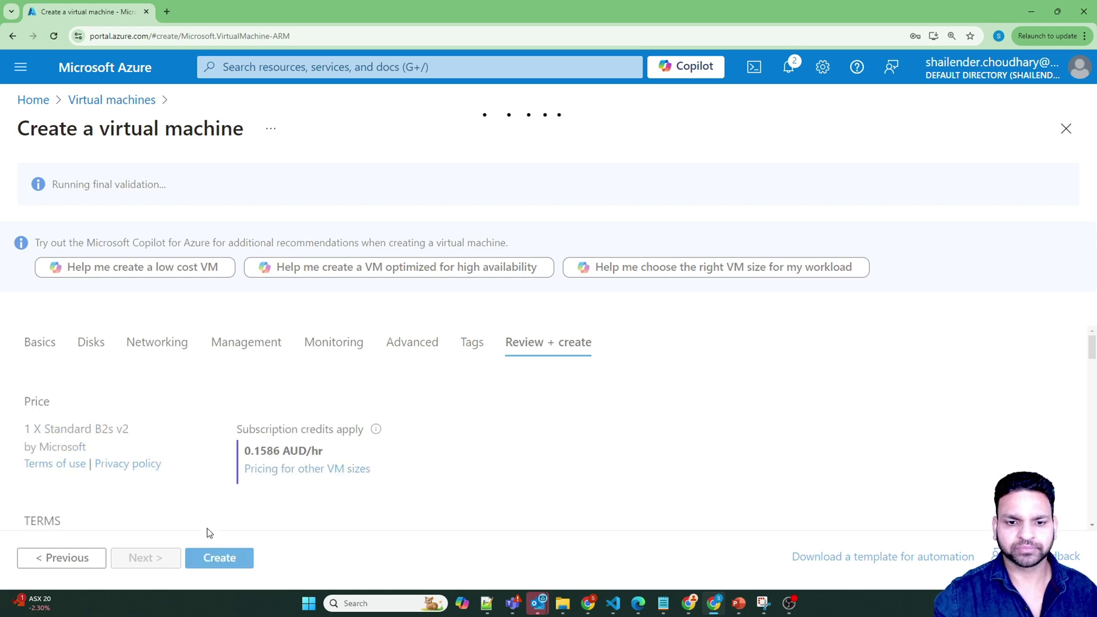
pyautogui.click(217, 559)
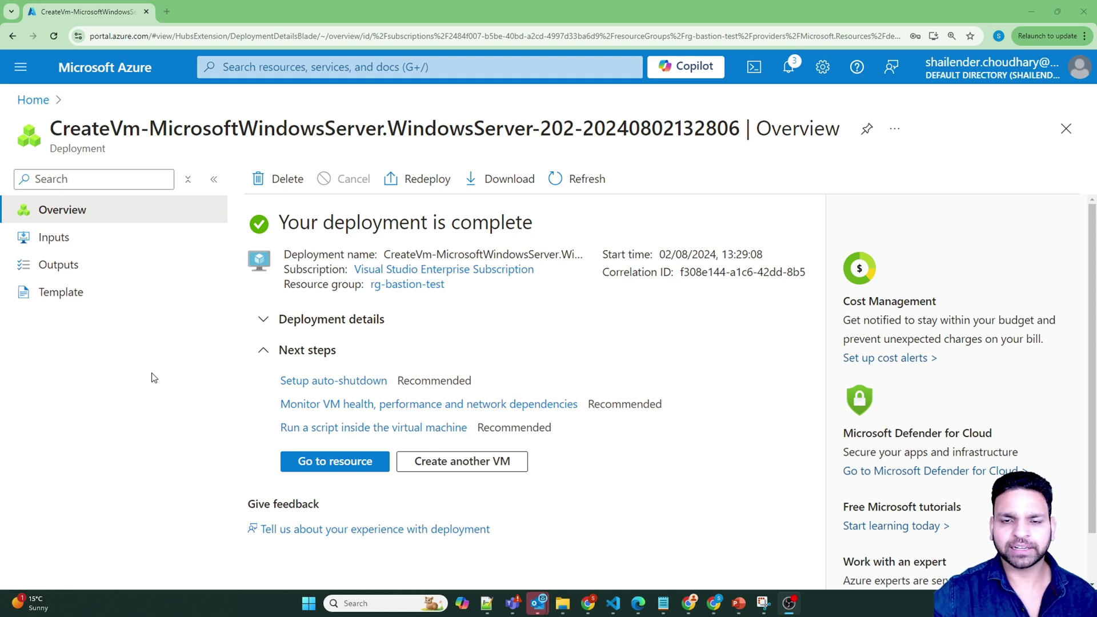
# Step: Open the deployed virtual machine's overview, check its operating system details and view its Bastion connection page
pyautogui.click(329, 463)
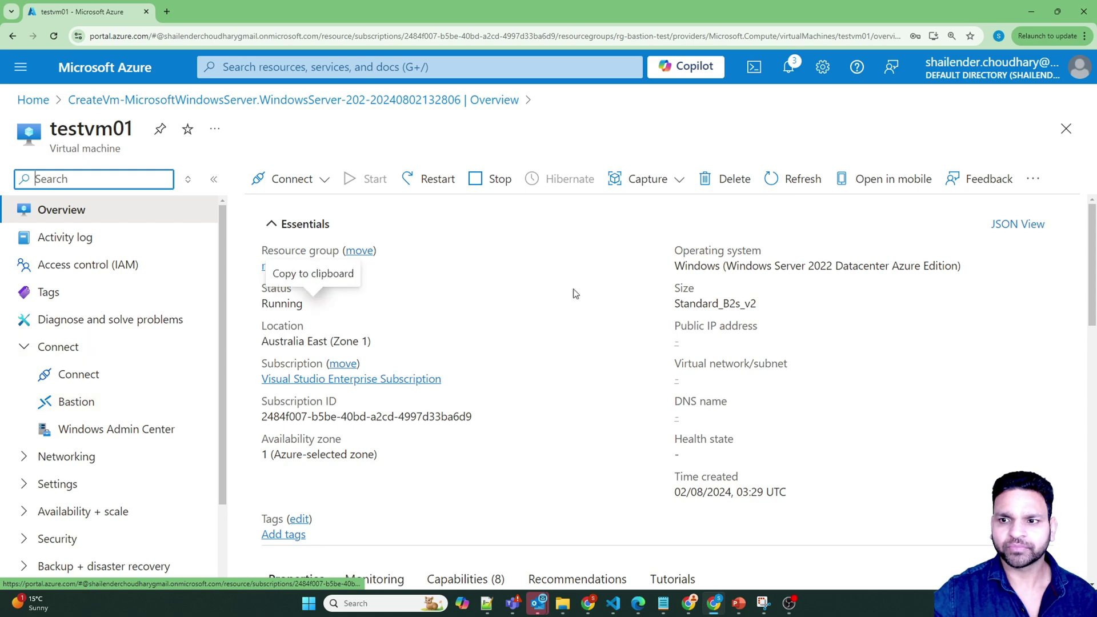
pyautogui.moveTo(815, 265); pyautogui.dragTo(834, 267)
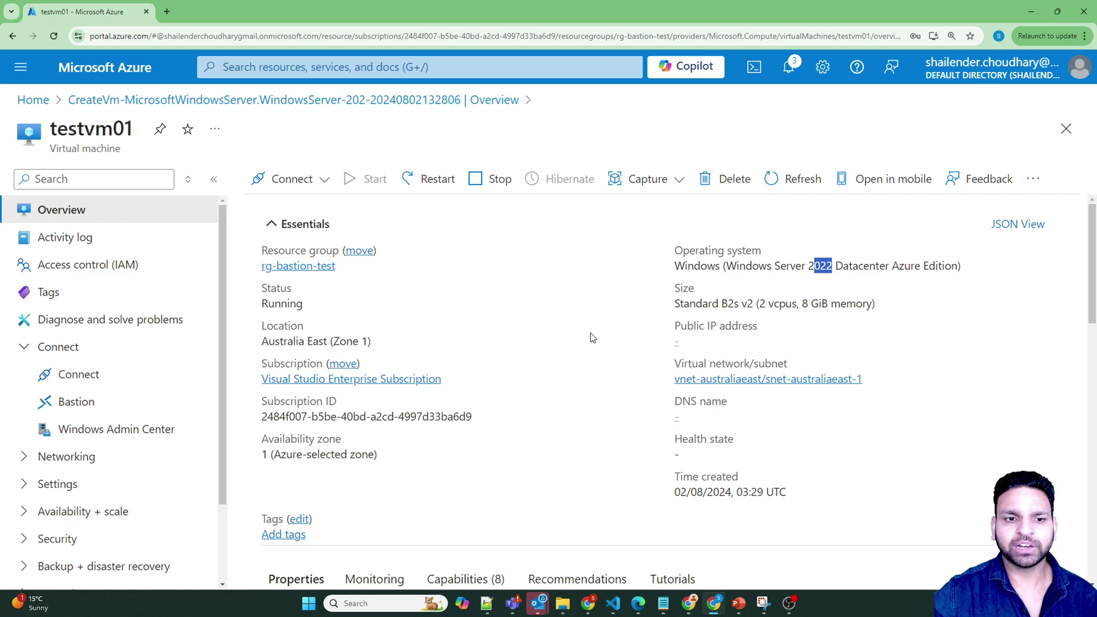
pyautogui.click(76, 402)
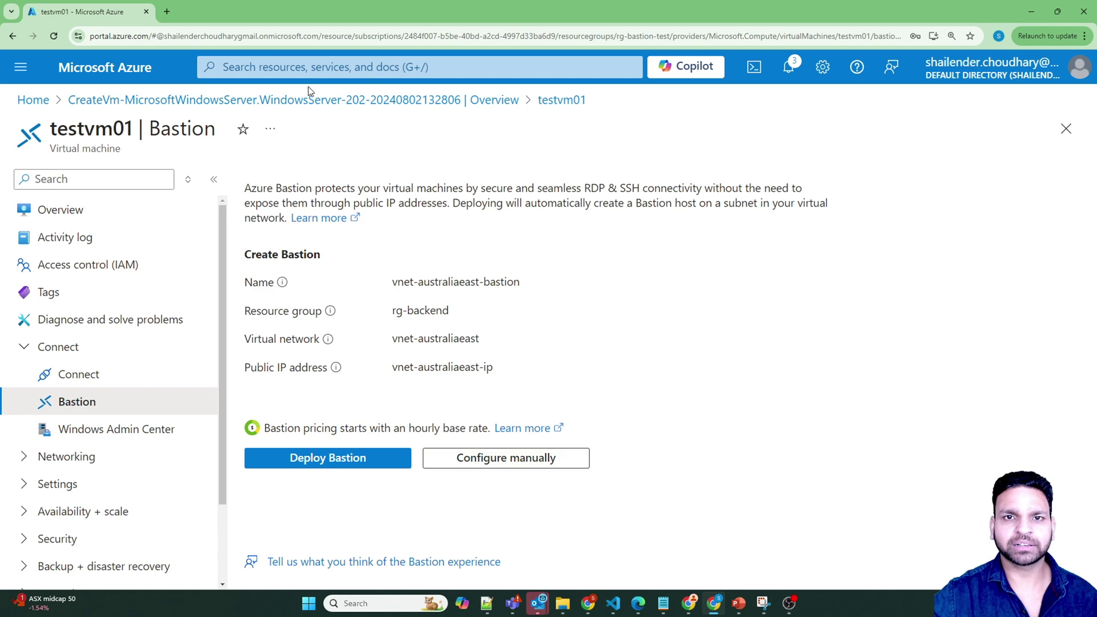
# Step: Find the Bastions service and start creating a Bastion host in the resource group rg-bastion-test
pyautogui.click(307, 67)
pyautogui.write('bastion')
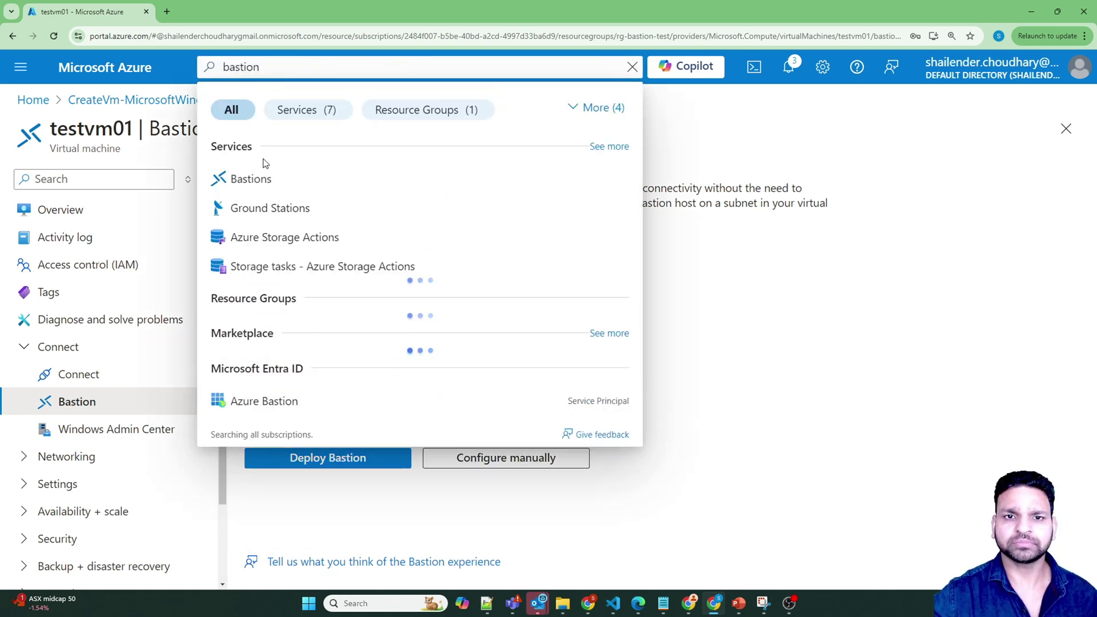
pyautogui.click(286, 179)
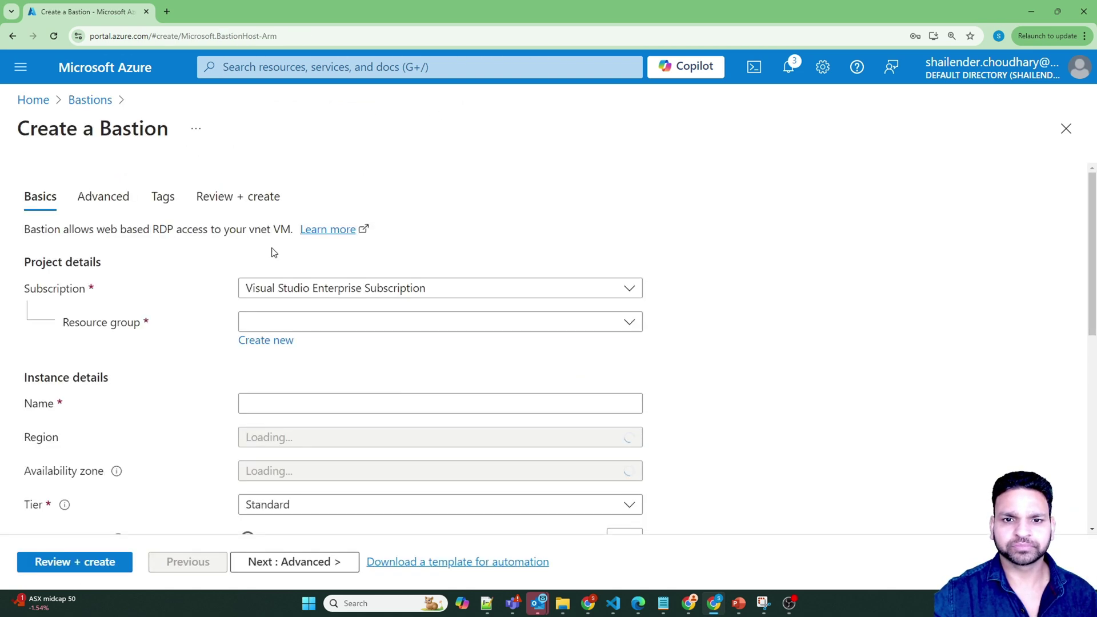
pyautogui.click(311, 323)
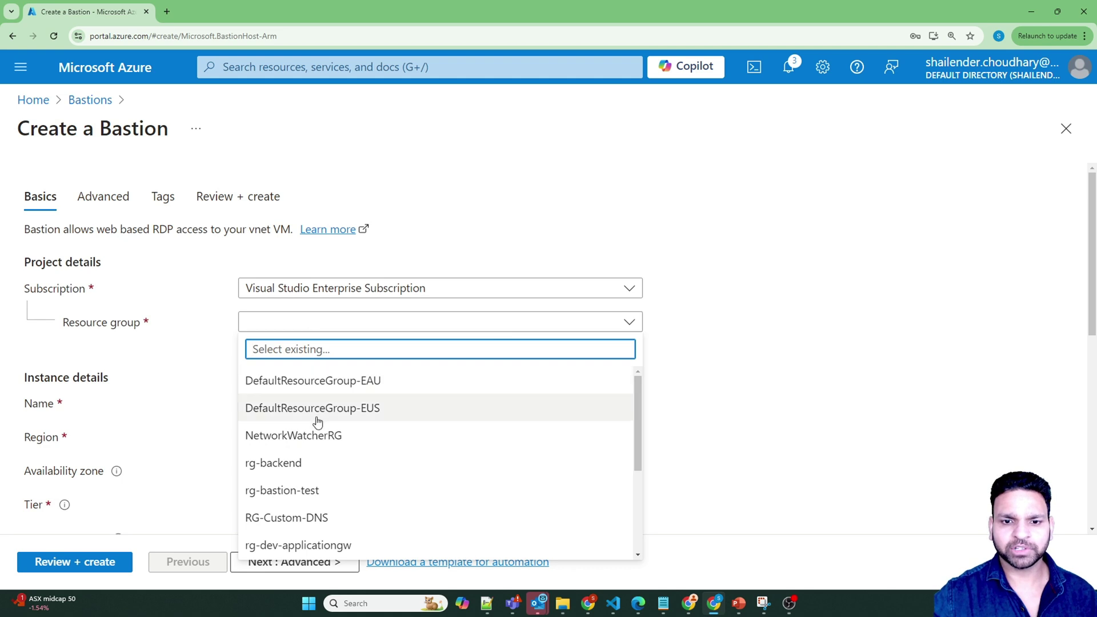
pyautogui.click(292, 491)
# Step: Name the Bastion host testbastion01 and set its tier to Premium
pyautogui.click(275, 404)
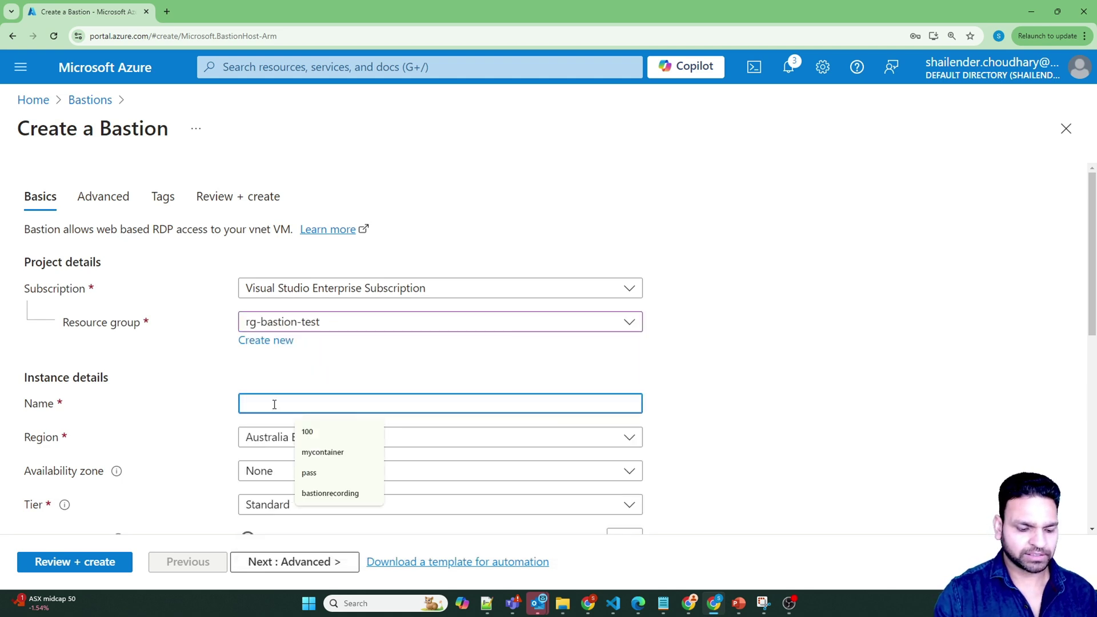
pyautogui.write('testbasti')
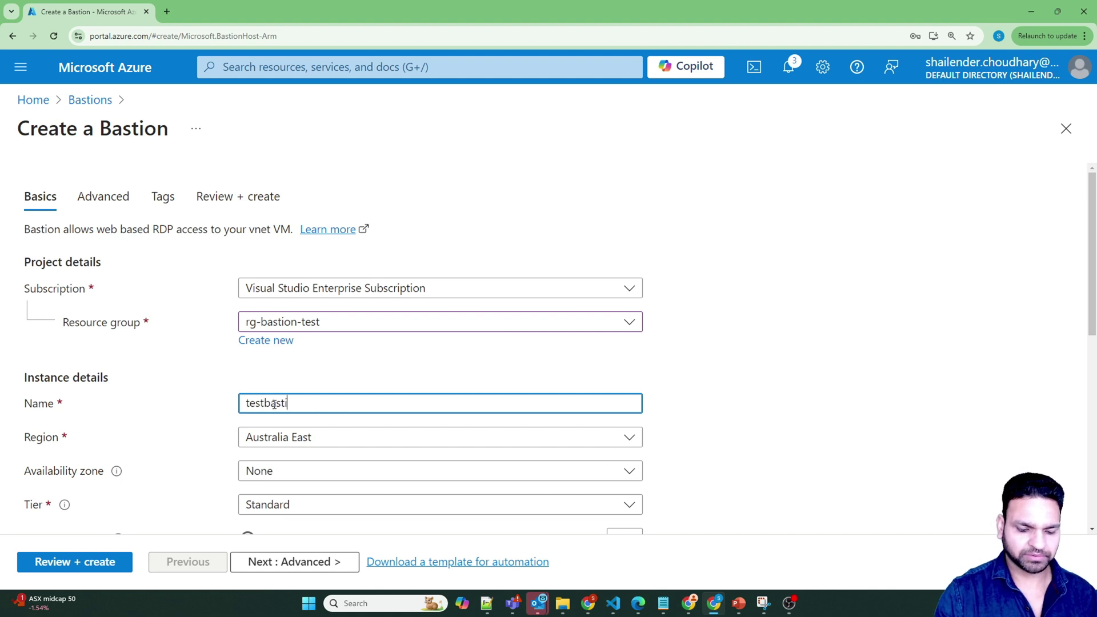
pyautogui.write('on01')
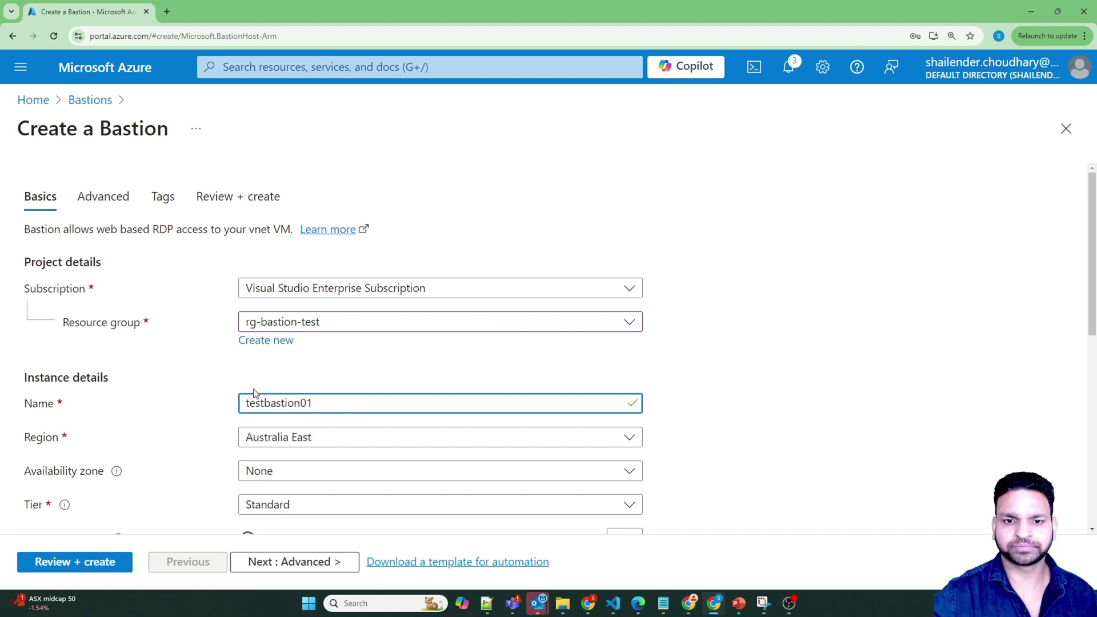
pyautogui.click(224, 382)
pyautogui.scroll(-1, 222, 379)
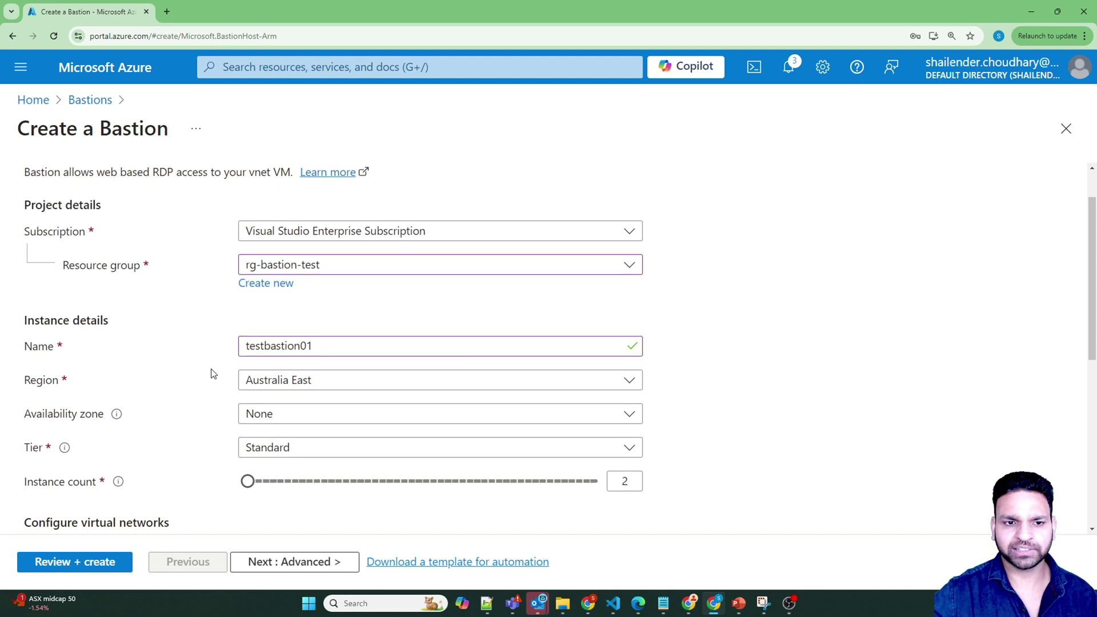
pyautogui.click(279, 450)
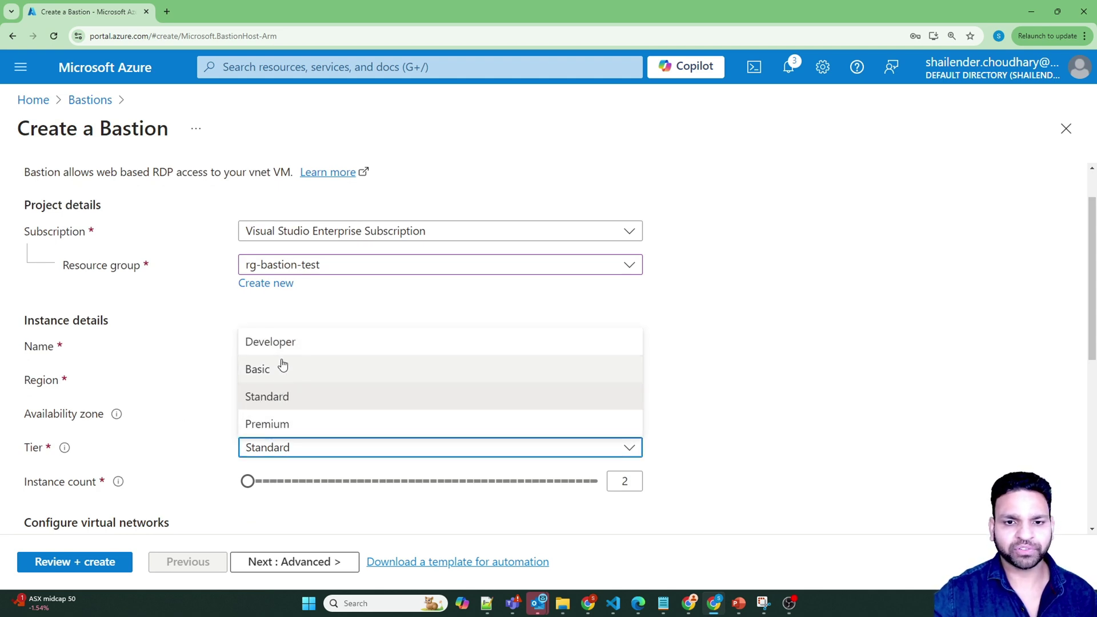
pyautogui.click(274, 426)
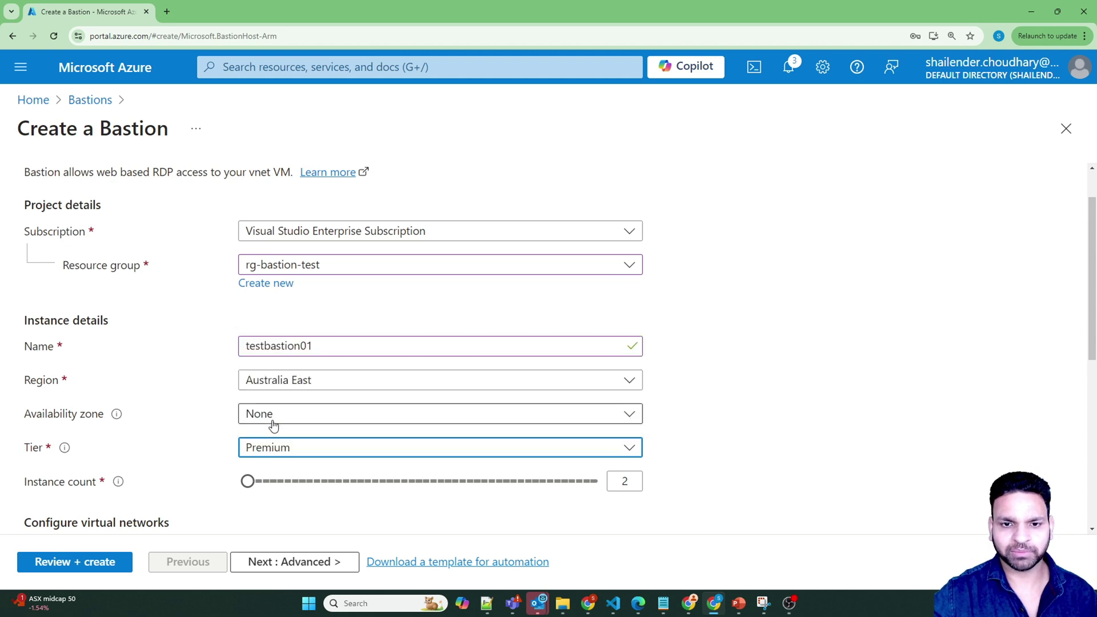
# Step: Assign the virtual network vnet-australiaeast to the Bastion host and check which subnets can be chosen
pyautogui.scroll(-1, 188, 440)
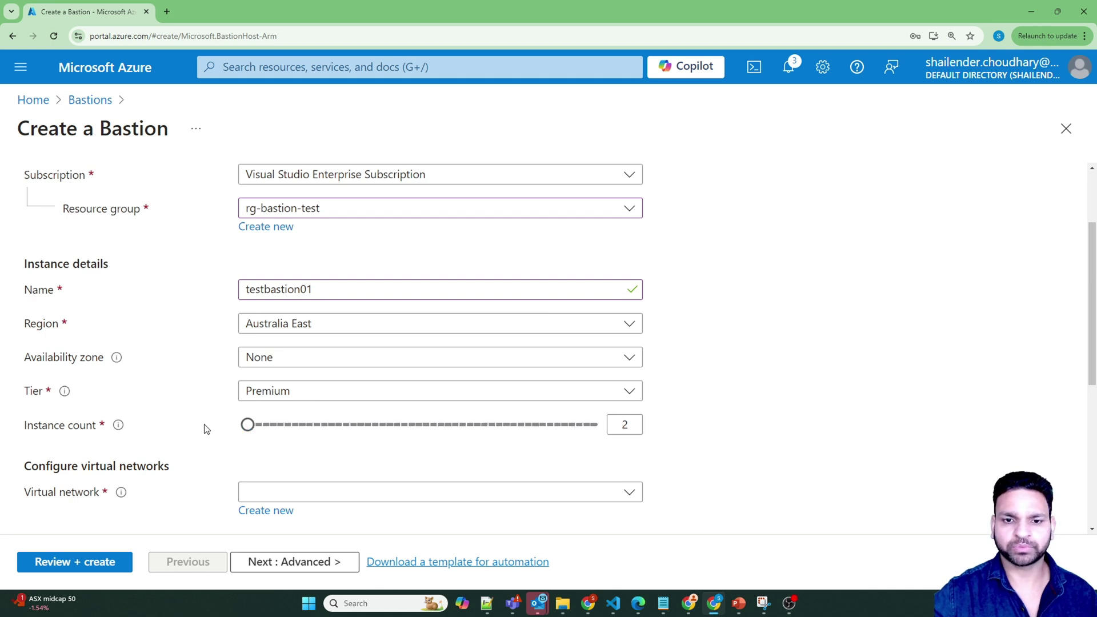
pyautogui.click(311, 494)
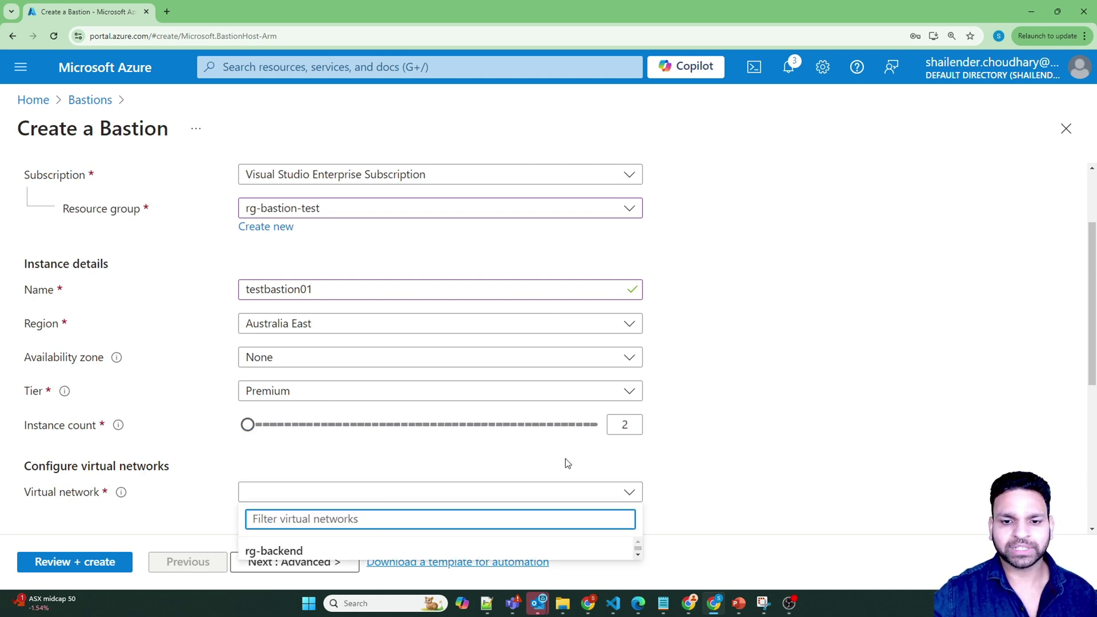
pyautogui.scroll(-1, 768, 460)
pyautogui.scroll(-2, 588, 409)
pyautogui.click(349, 322)
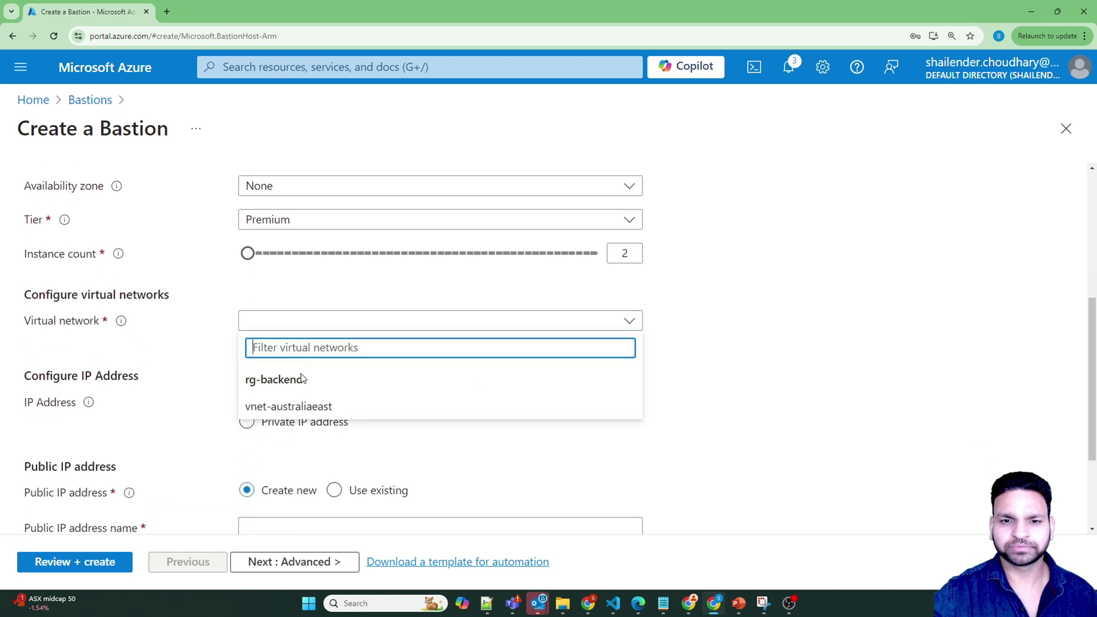
pyautogui.click(287, 407)
pyautogui.click(303, 404)
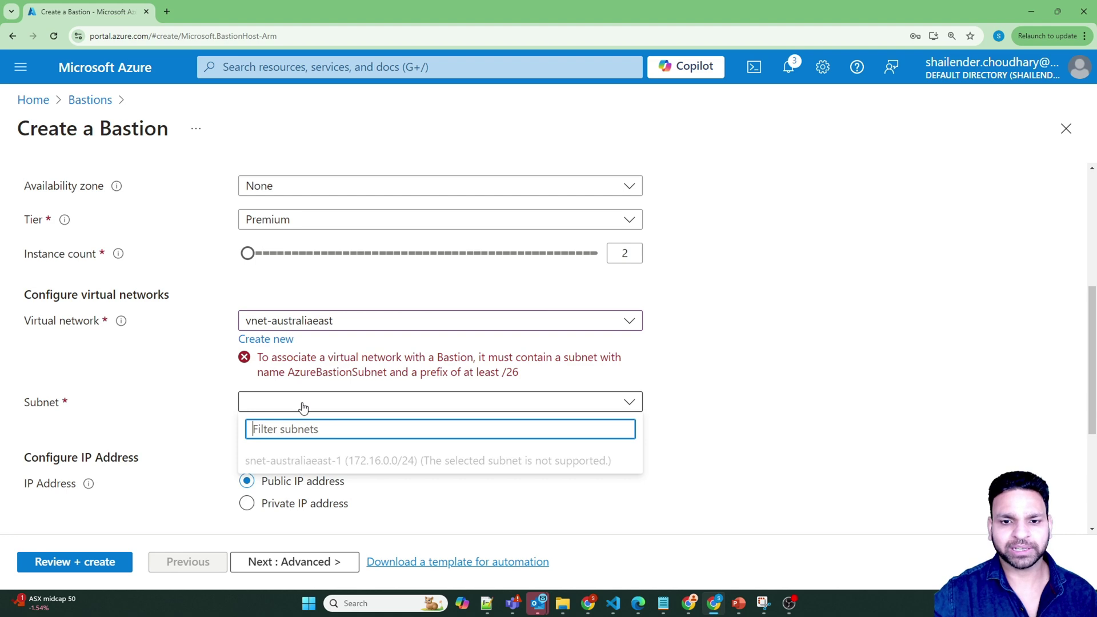
pyautogui.click(210, 402)
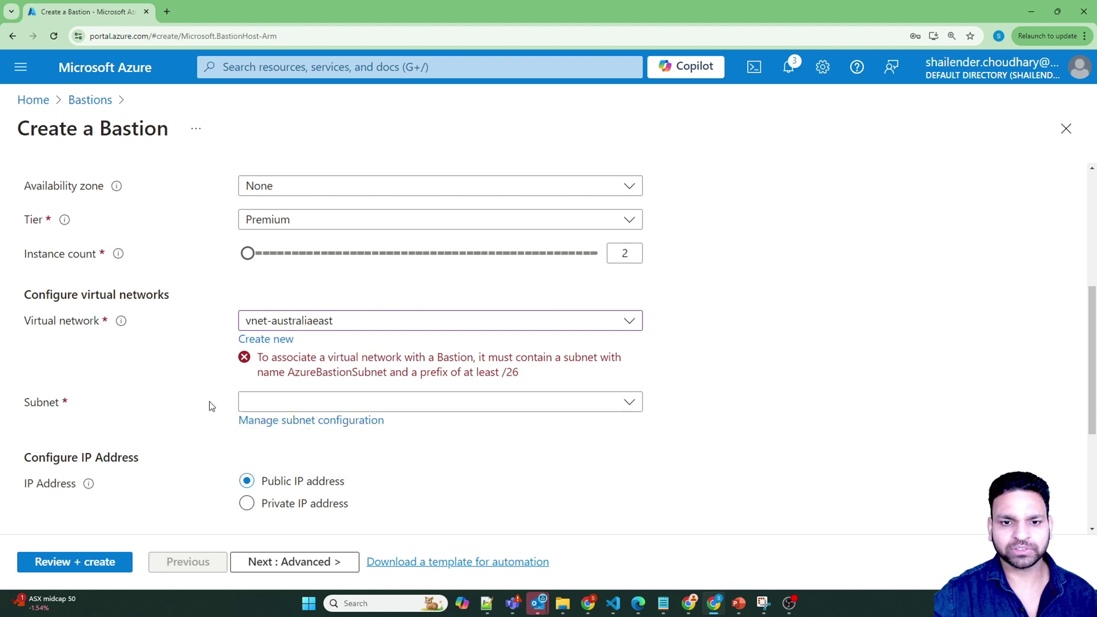
# Step: Add a subnet with the Azure Bastion purpose and size /26 to vnet-australiaeast, and return to the Bastion creation form
pyautogui.click(273, 421)
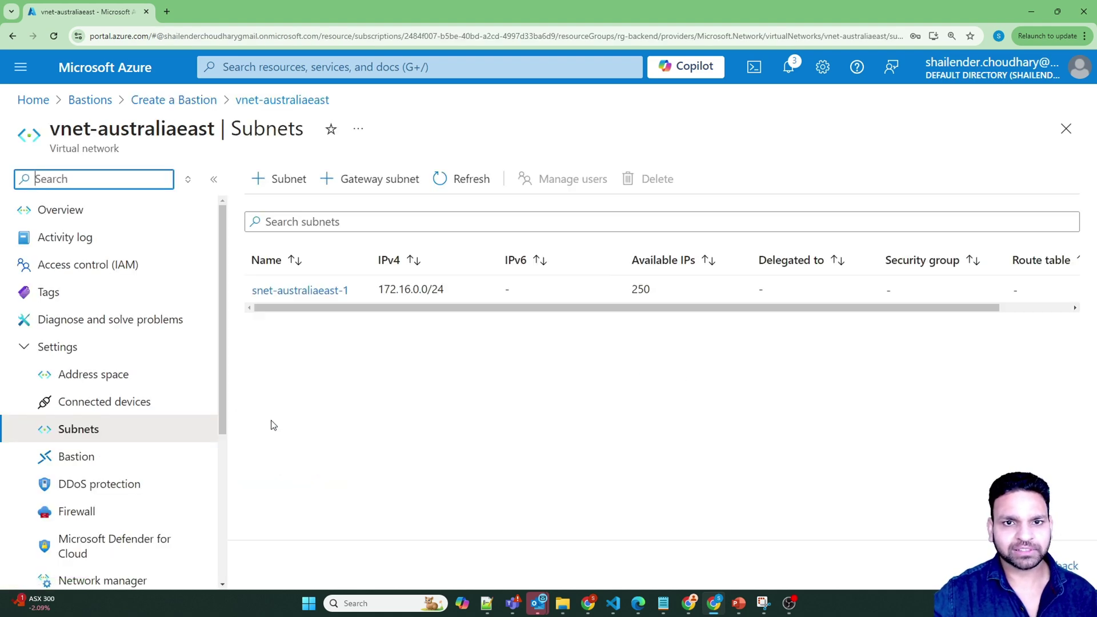
pyautogui.click(279, 181)
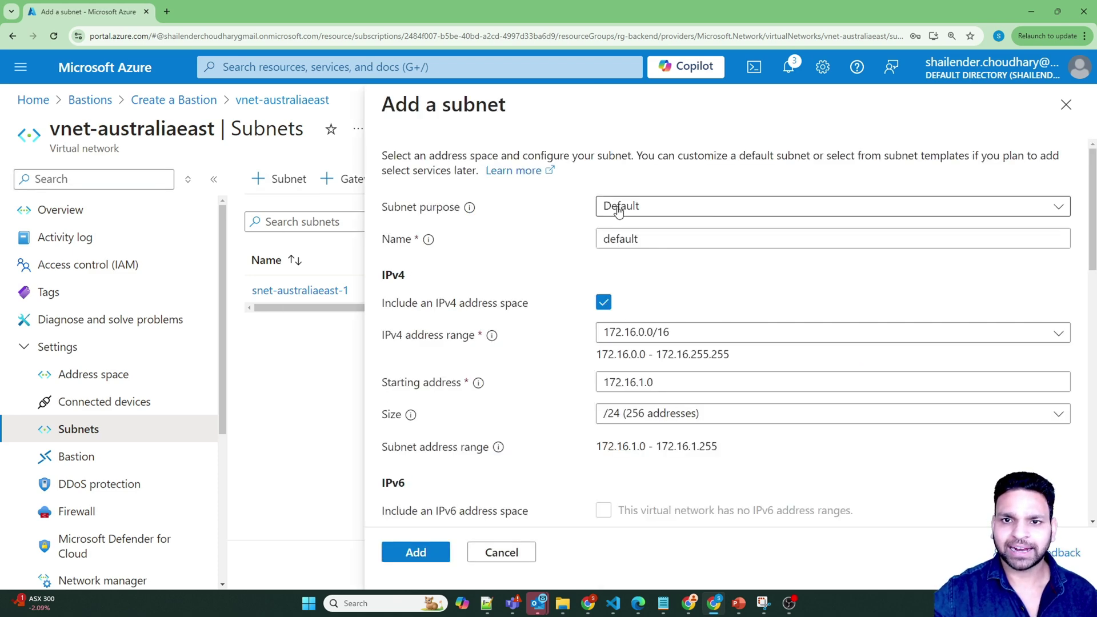
pyautogui.click(618, 212)
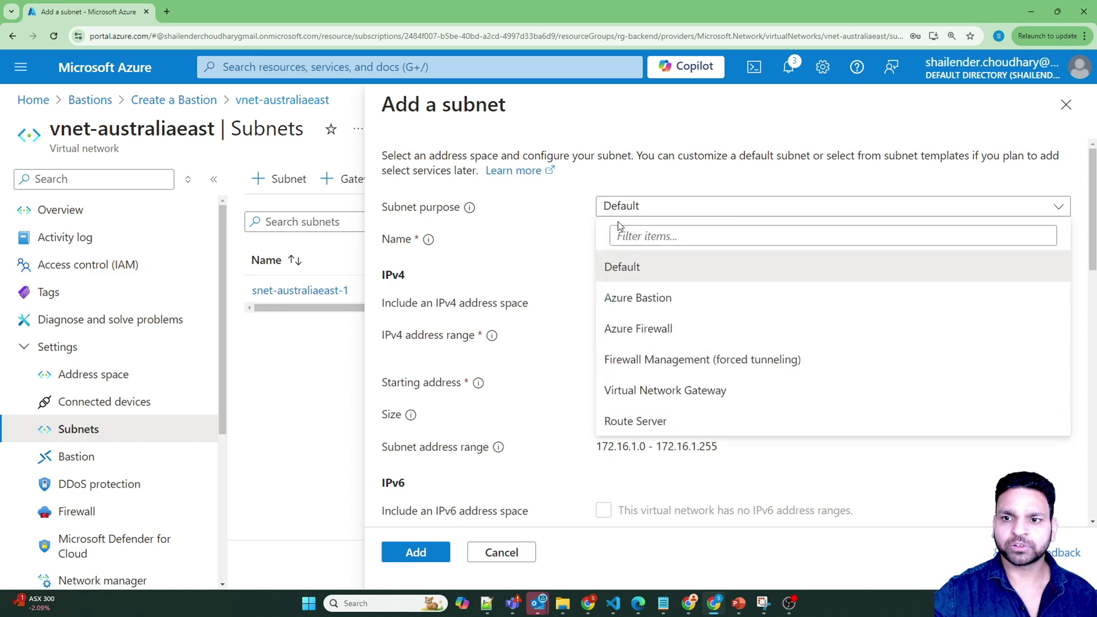
pyautogui.click(633, 300)
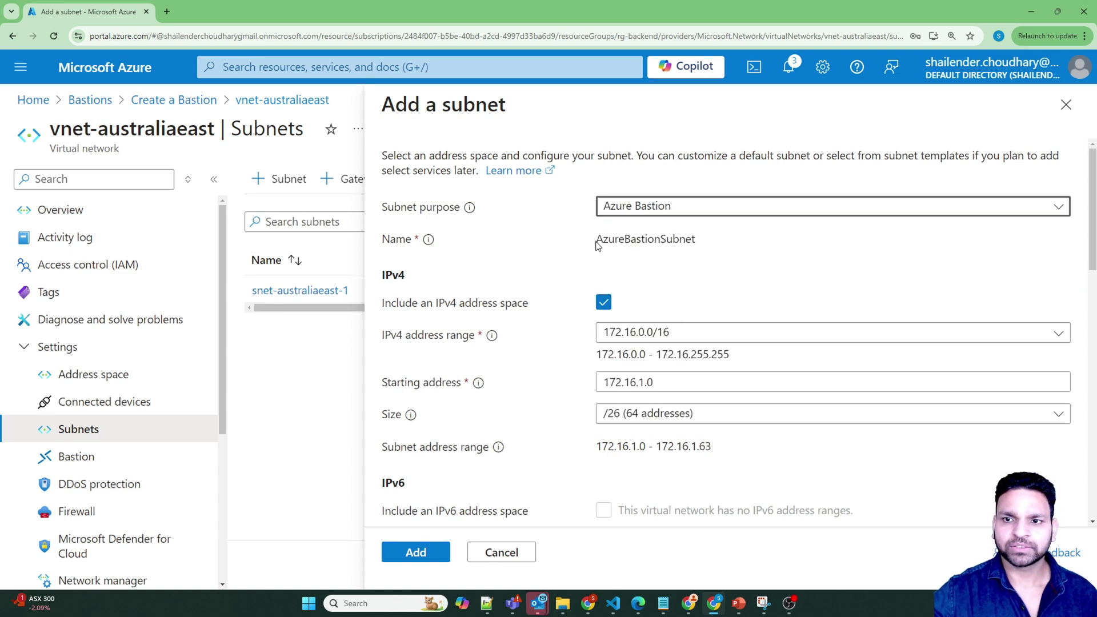
pyautogui.moveTo(594, 239); pyautogui.dragTo(697, 241)
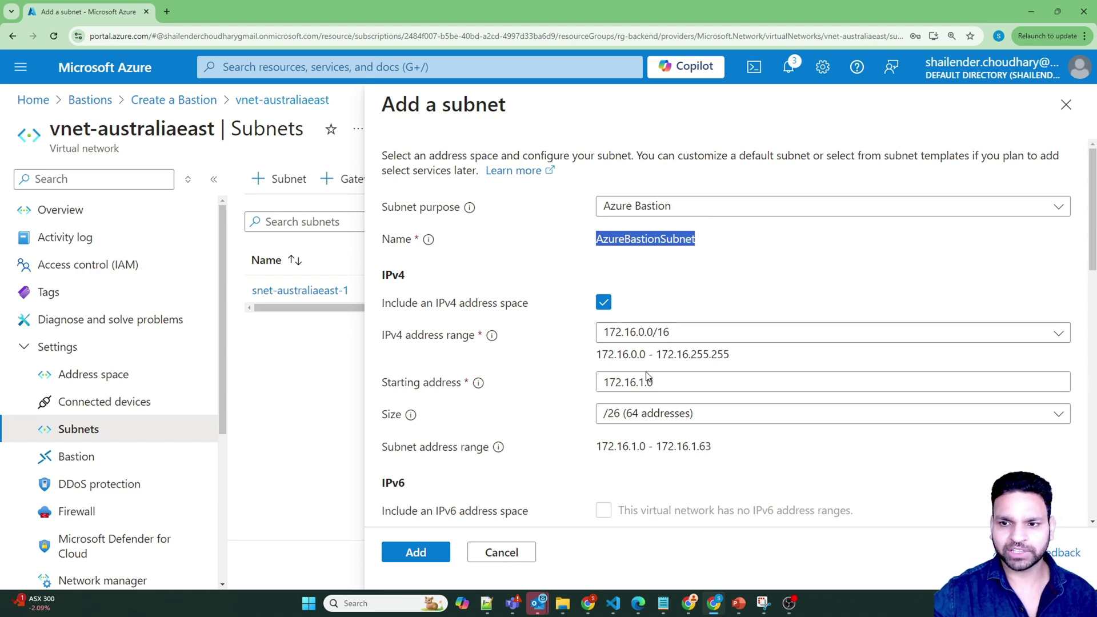
pyautogui.click(620, 419)
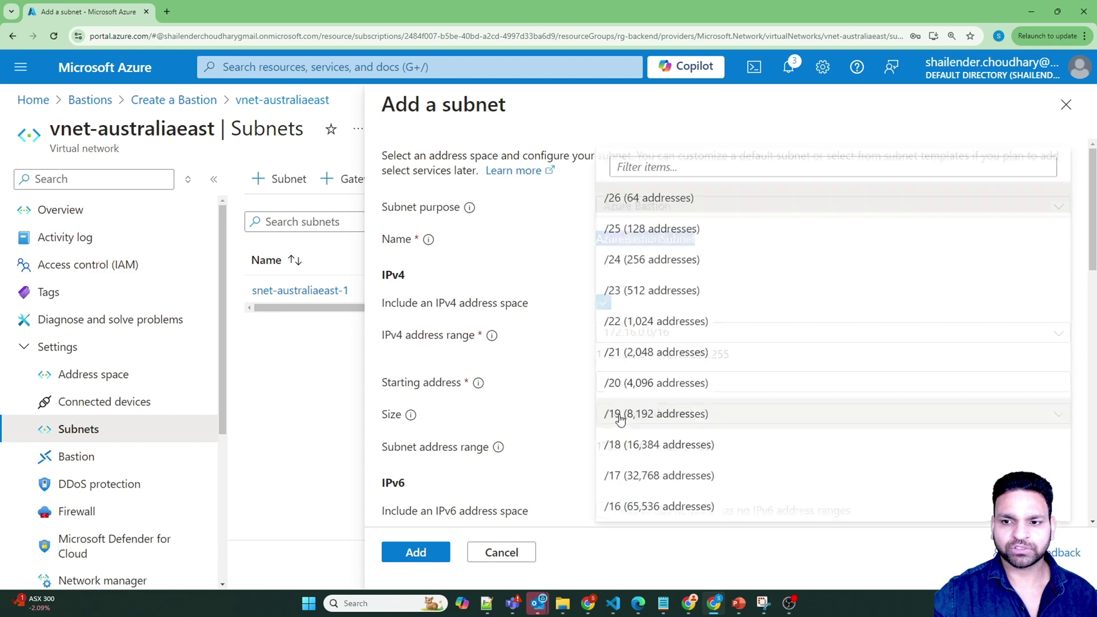
pyautogui.click(563, 217)
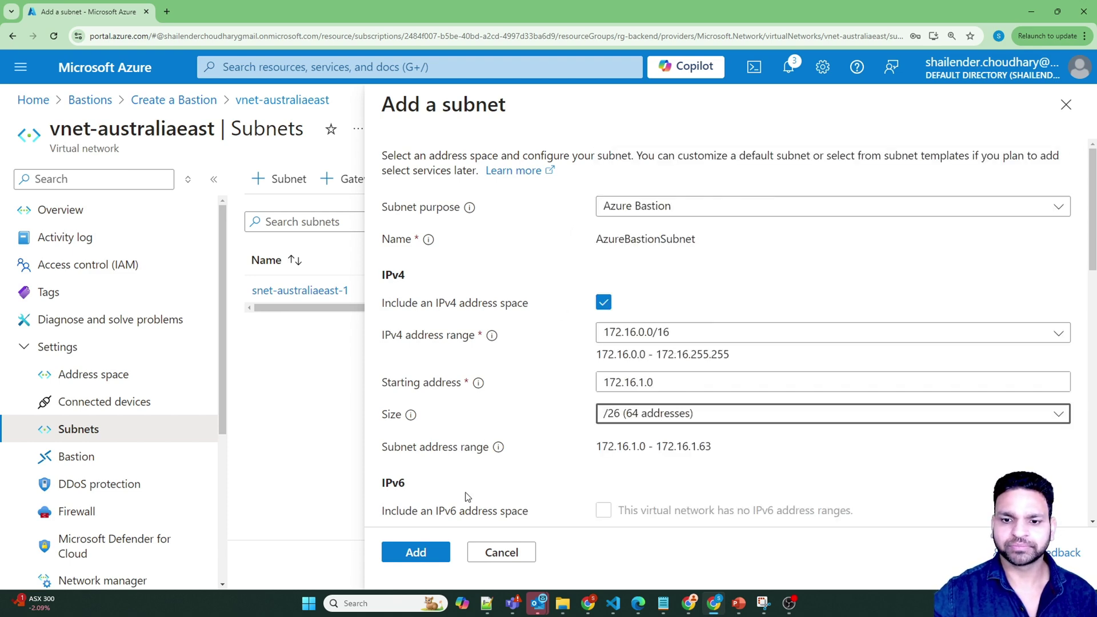
pyautogui.click(416, 553)
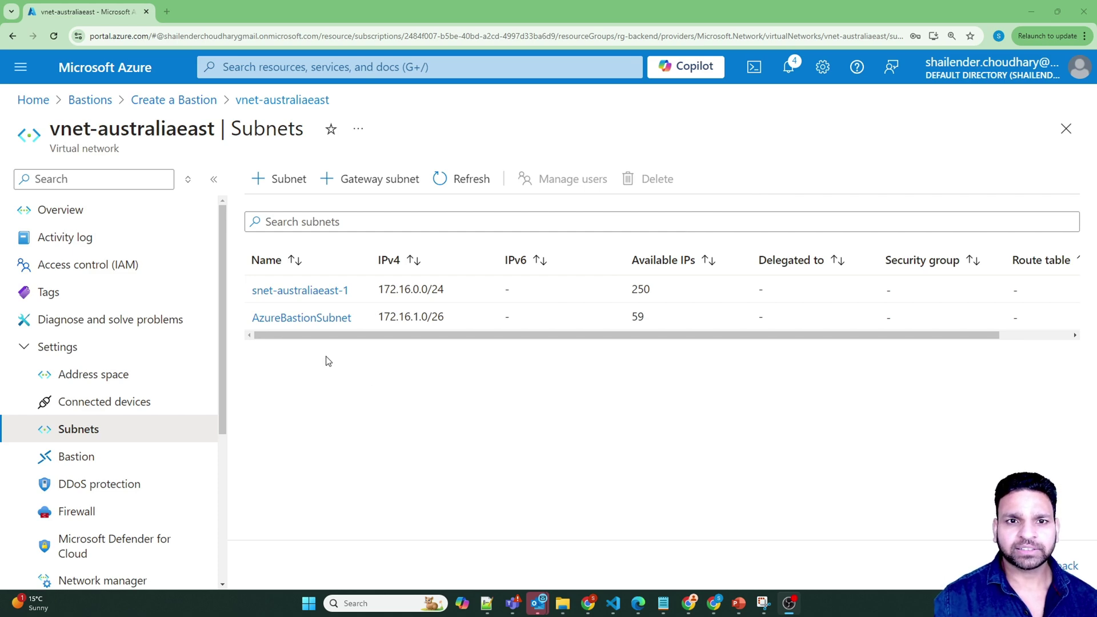
pyautogui.click(194, 103)
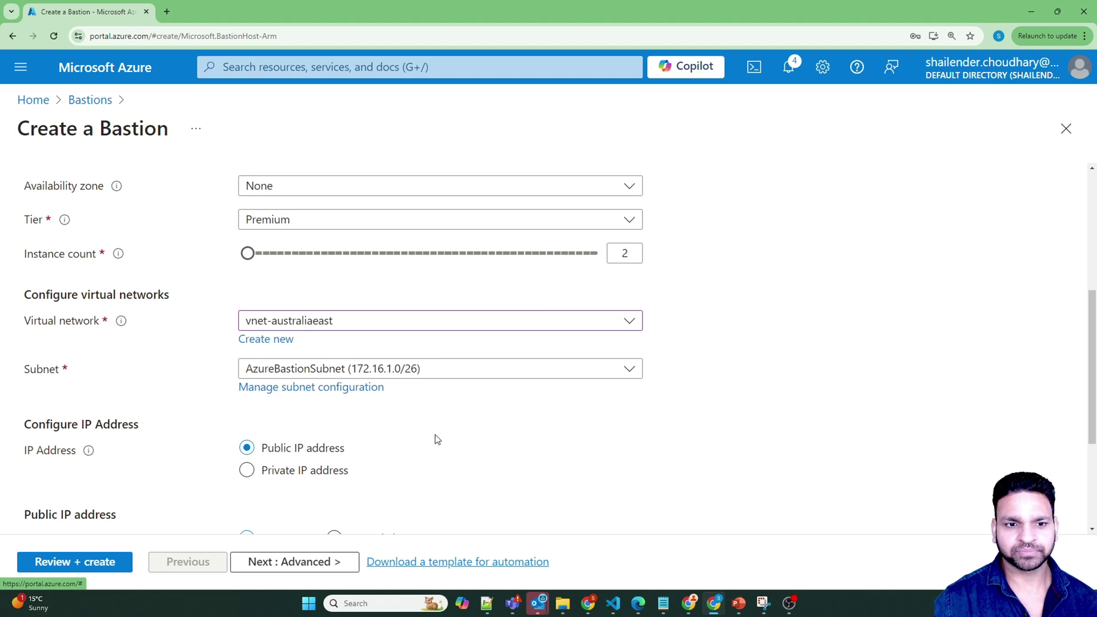
# Step: Rename the Bastion host's new public IP address as bastion-australiaeast-ip
pyautogui.scroll(-2, 435, 440)
pyautogui.scroll(-1, 438, 439)
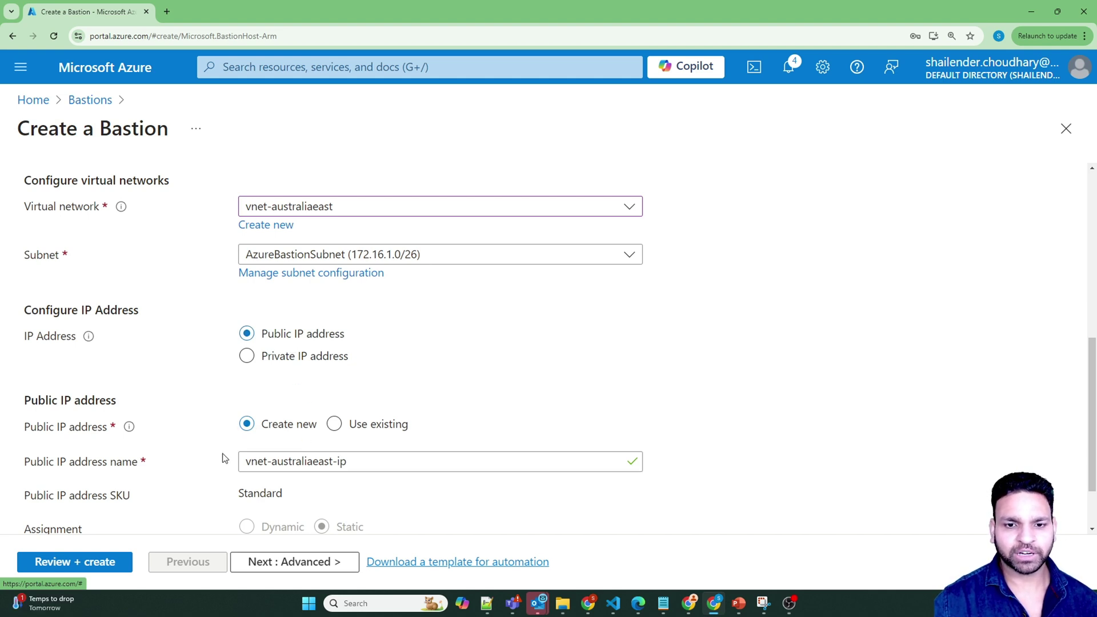
pyautogui.click(248, 460)
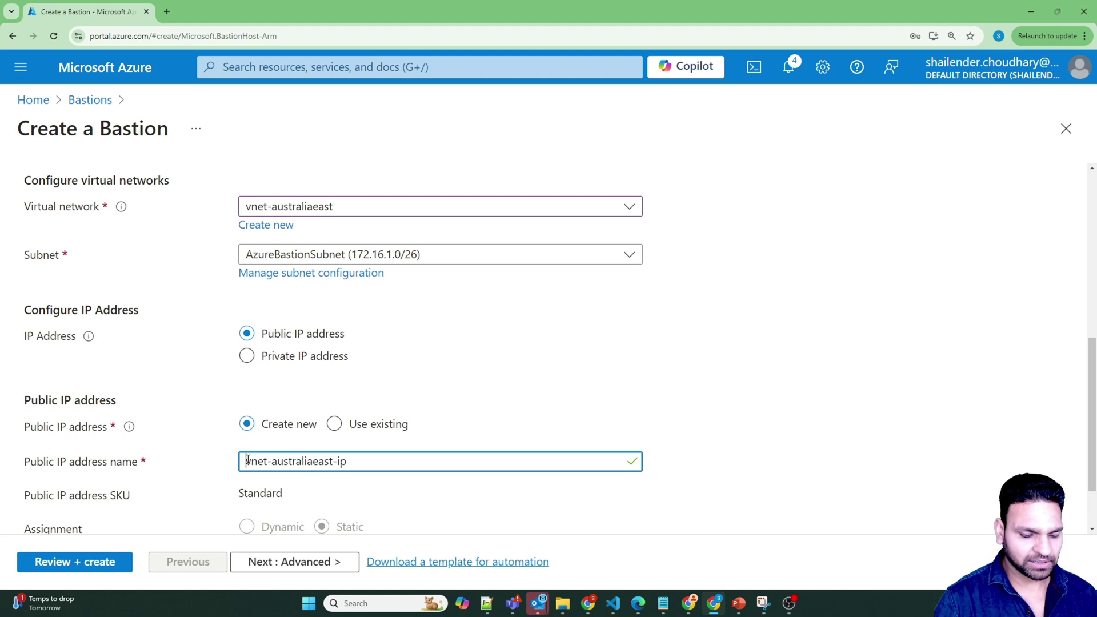
pyautogui.write('bastion-')
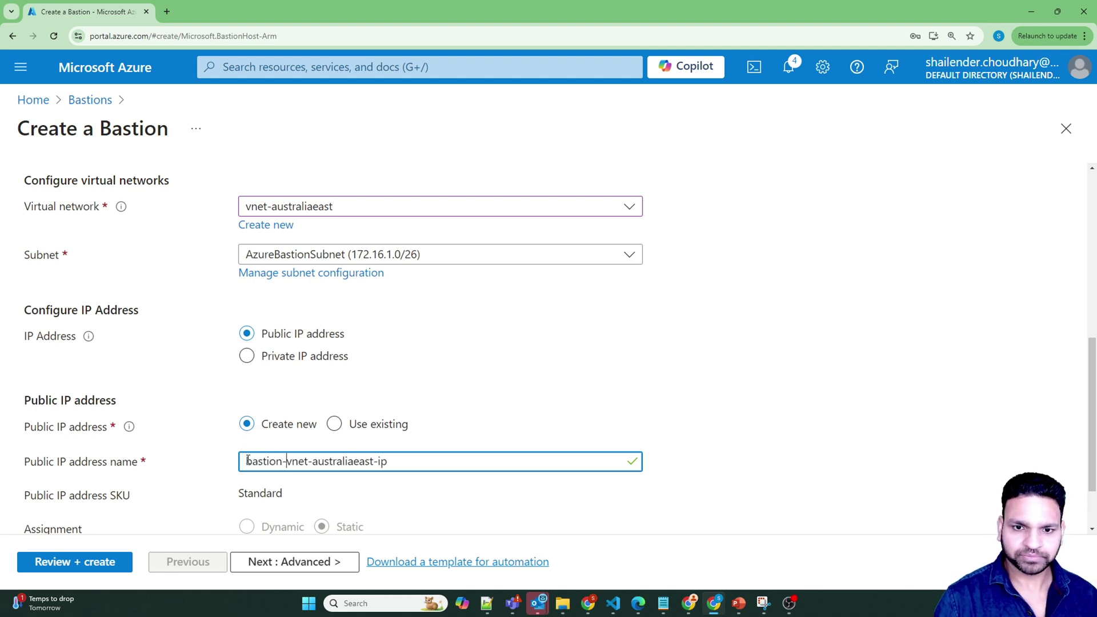
pyautogui.press('Delete')
pyautogui.press('Delete')
pyautogui.press('Delete')
pyautogui.press('Delete')
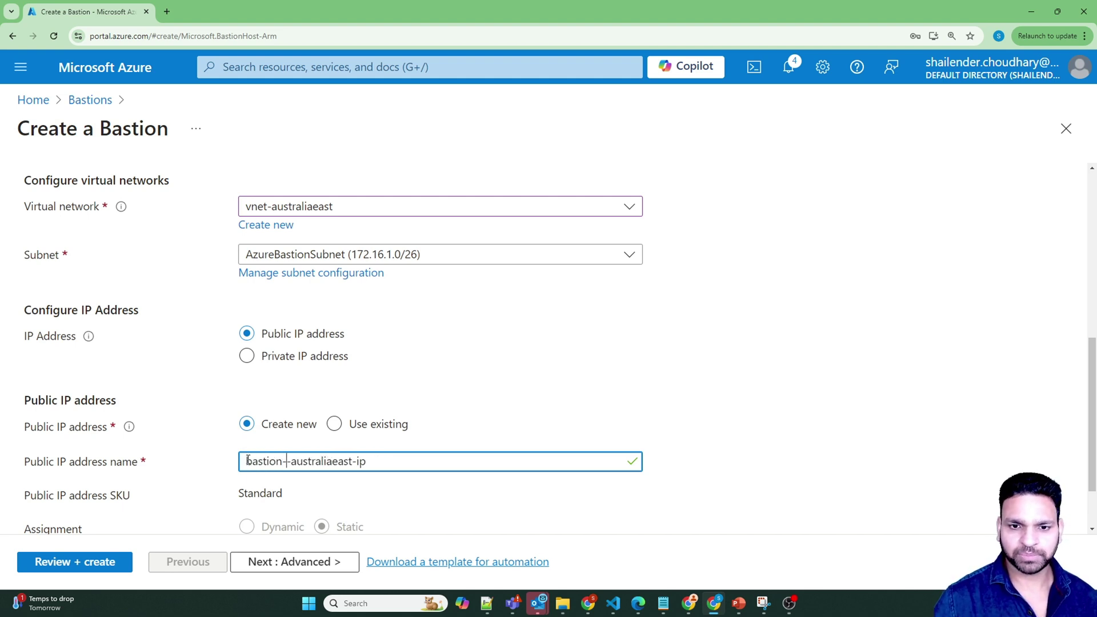
pyautogui.press('Delete')
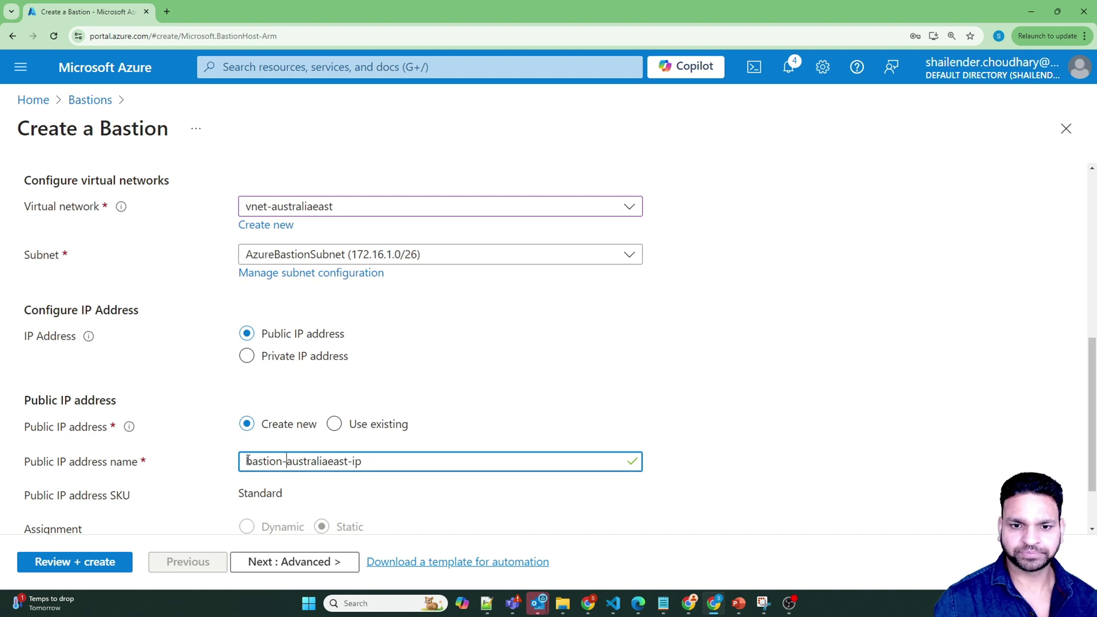
pyautogui.click(186, 449)
pyautogui.scroll(-1, 225, 484)
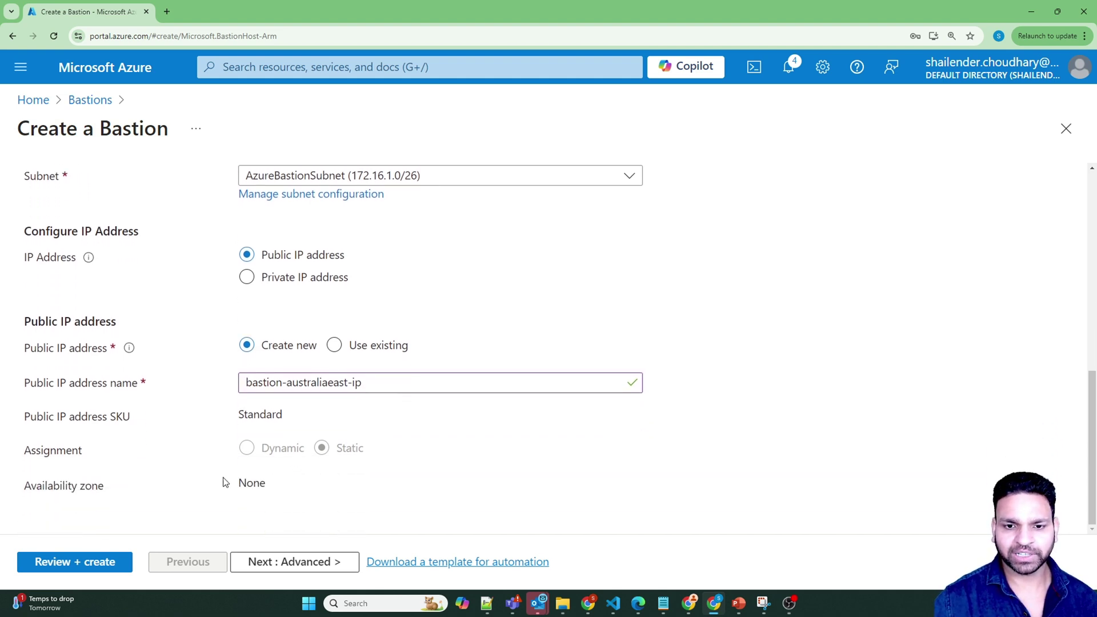
# Step: Enable Session recording (Preview) in the advanced Bastion features and continue to the tag settings
pyautogui.click(285, 566)
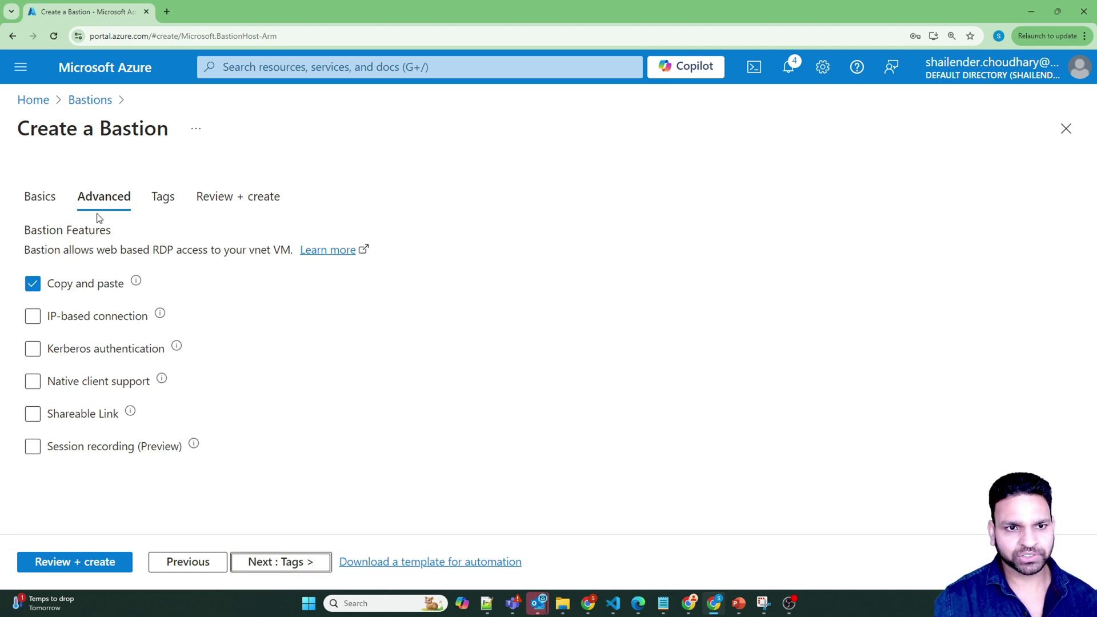
pyautogui.click(87, 449)
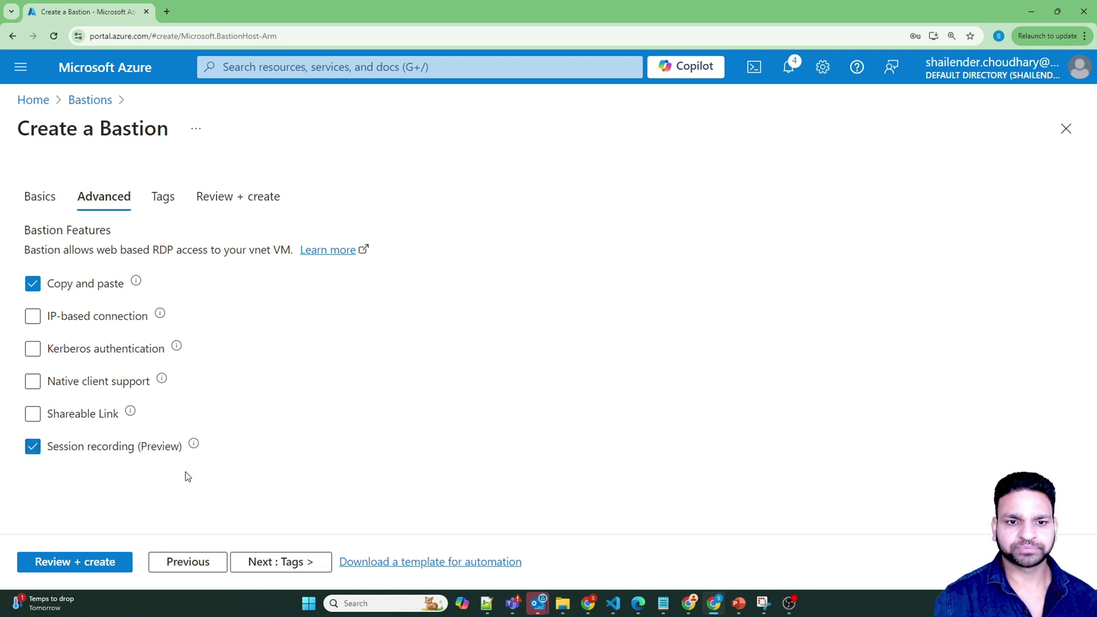
pyautogui.click(266, 562)
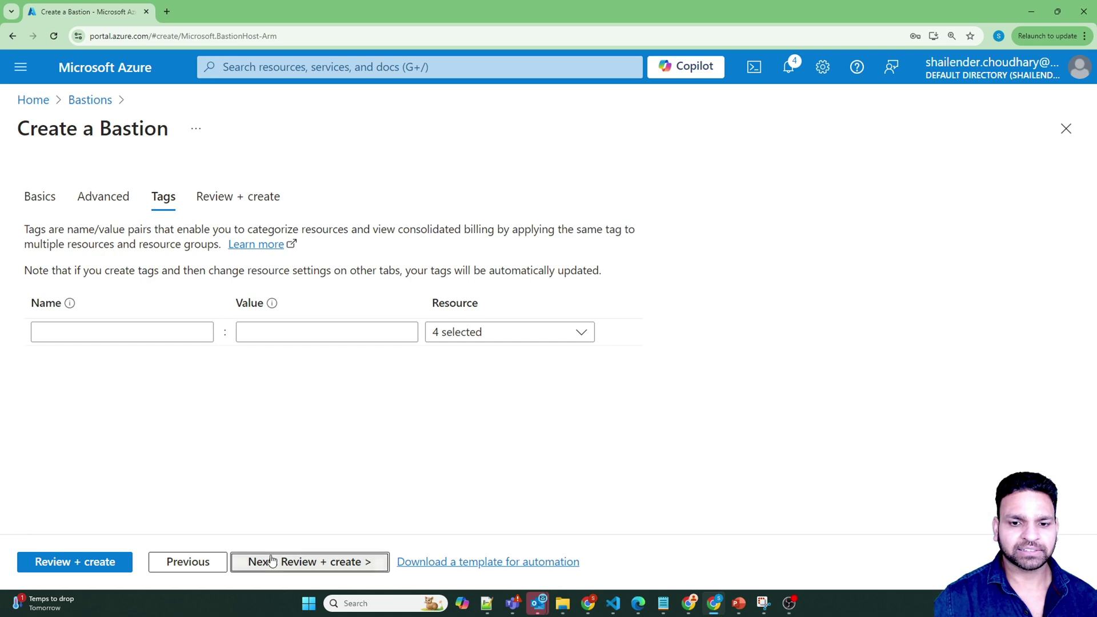
# Step: Skip the tags, create the Bastion host from the review summary and open the deployed resource
pyautogui.click(270, 561)
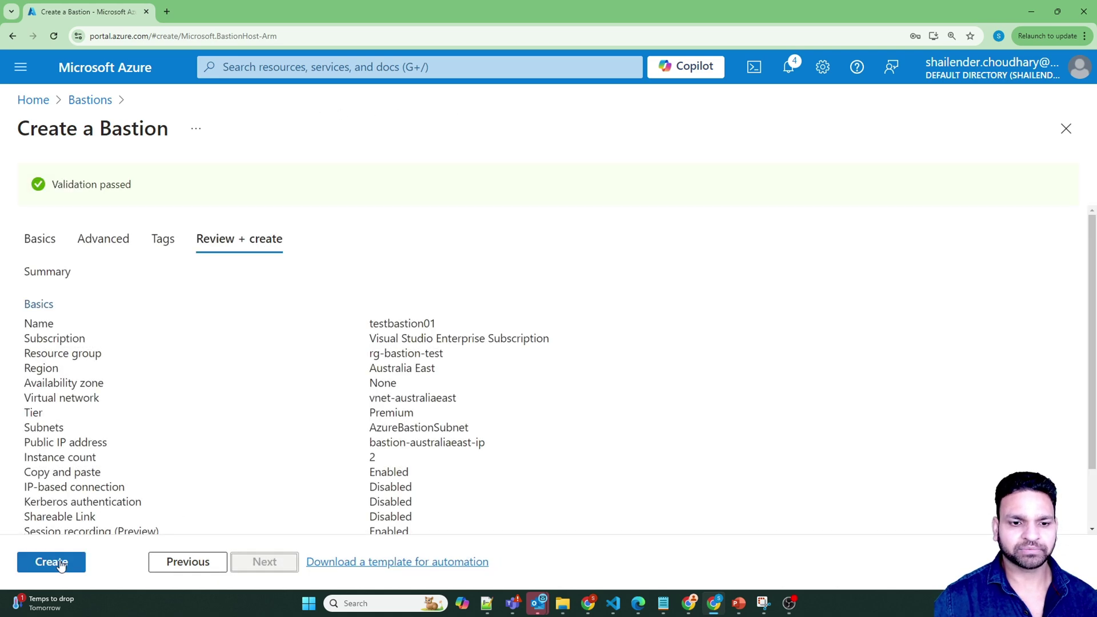
pyautogui.click(67, 557)
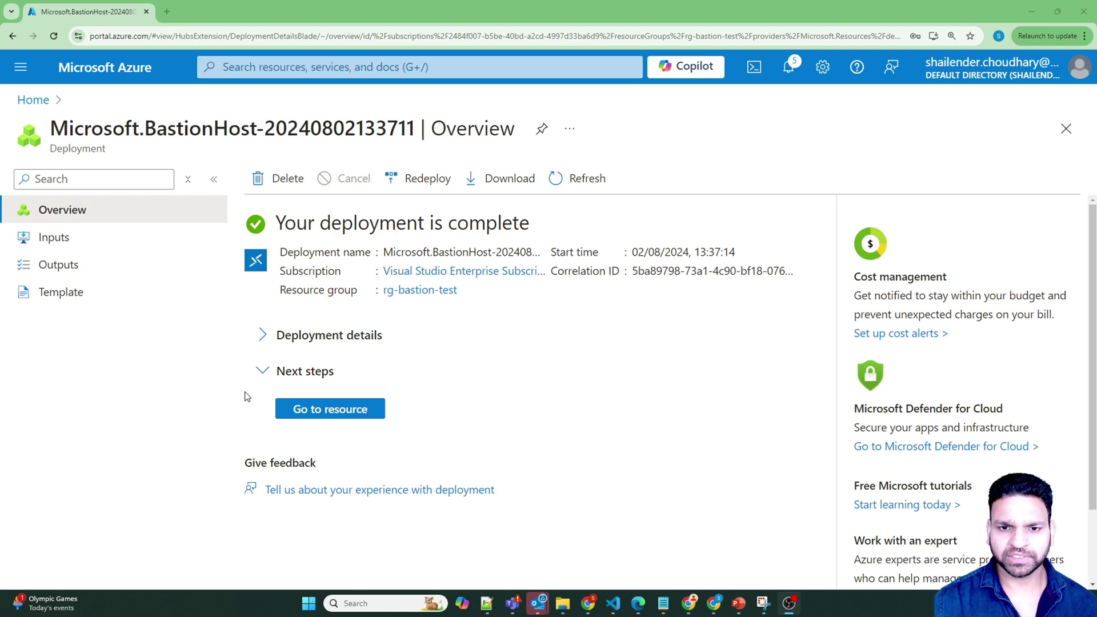
pyautogui.click(314, 411)
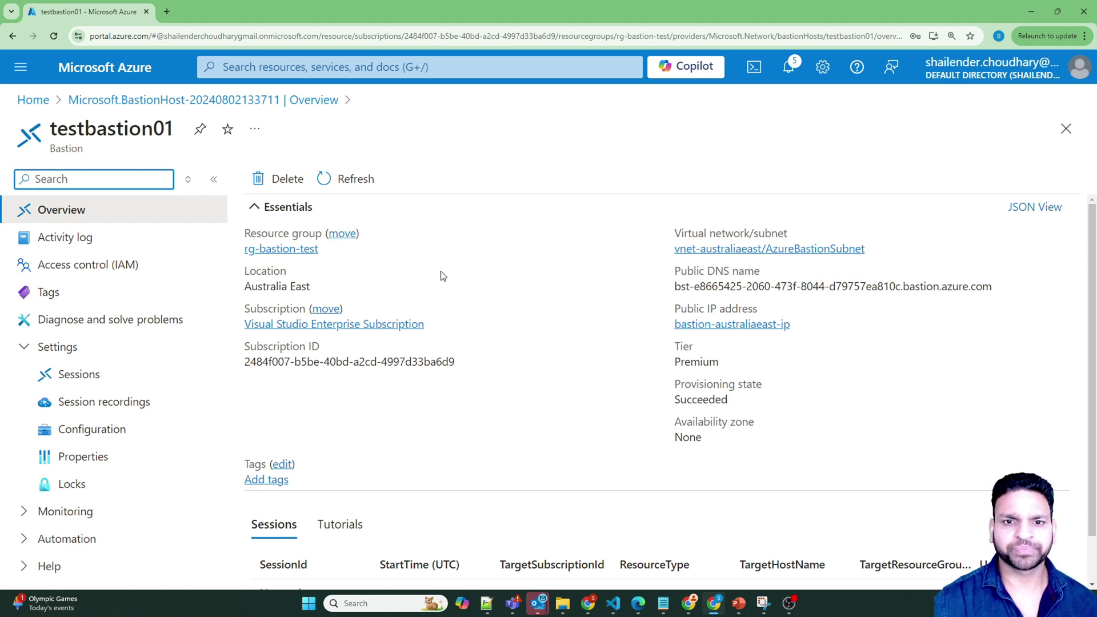
# Step: Review the Bastion host's configured tier and enabled features, and open its session recordings page
pyautogui.click(86, 436)
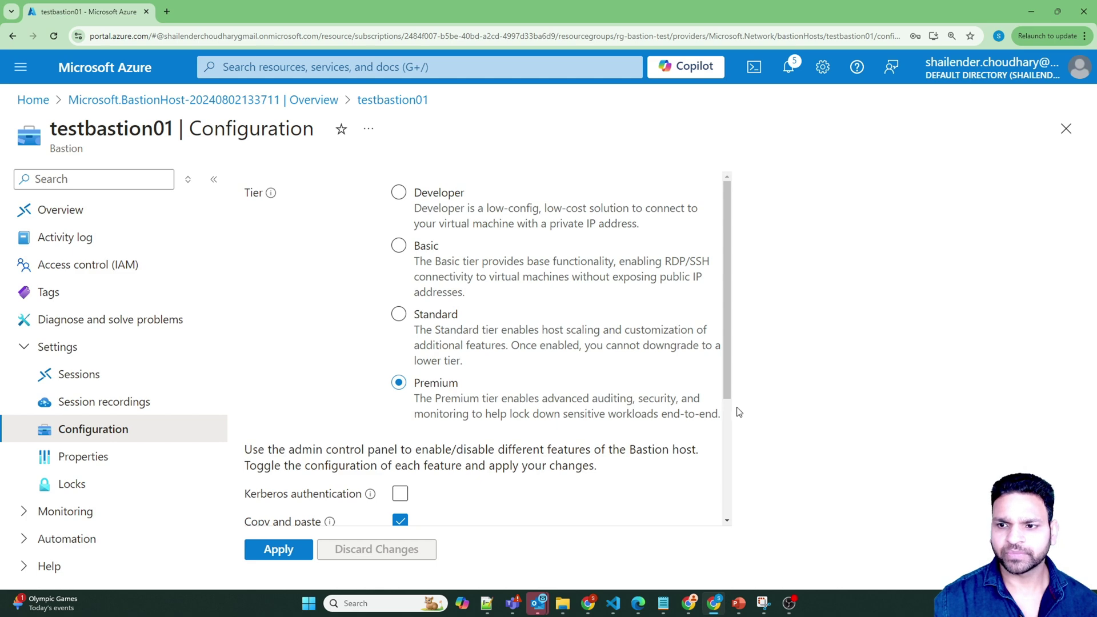
pyautogui.moveTo(725, 392); pyautogui.dragTo(719, 499)
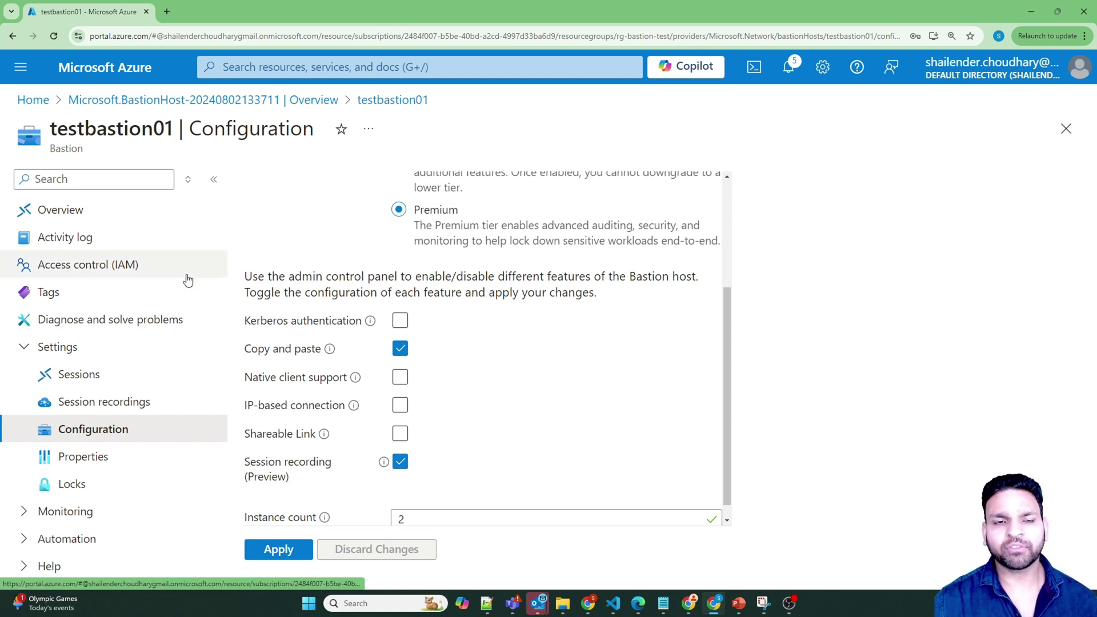
pyautogui.scroll(3, 412, 389)
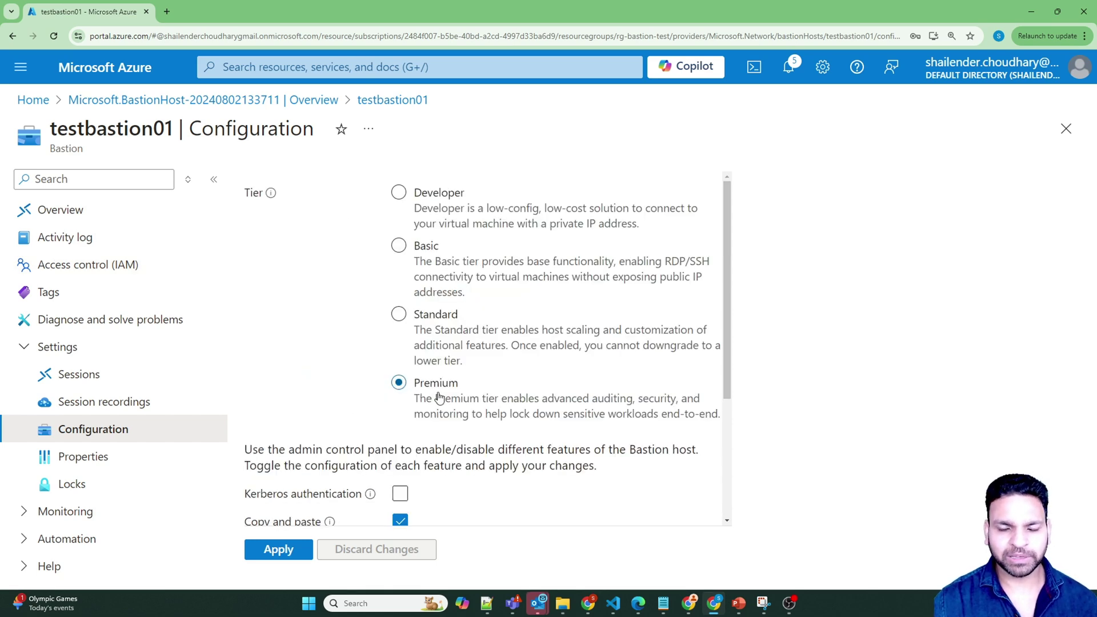
pyautogui.moveTo(728, 353); pyautogui.dragTo(719, 482)
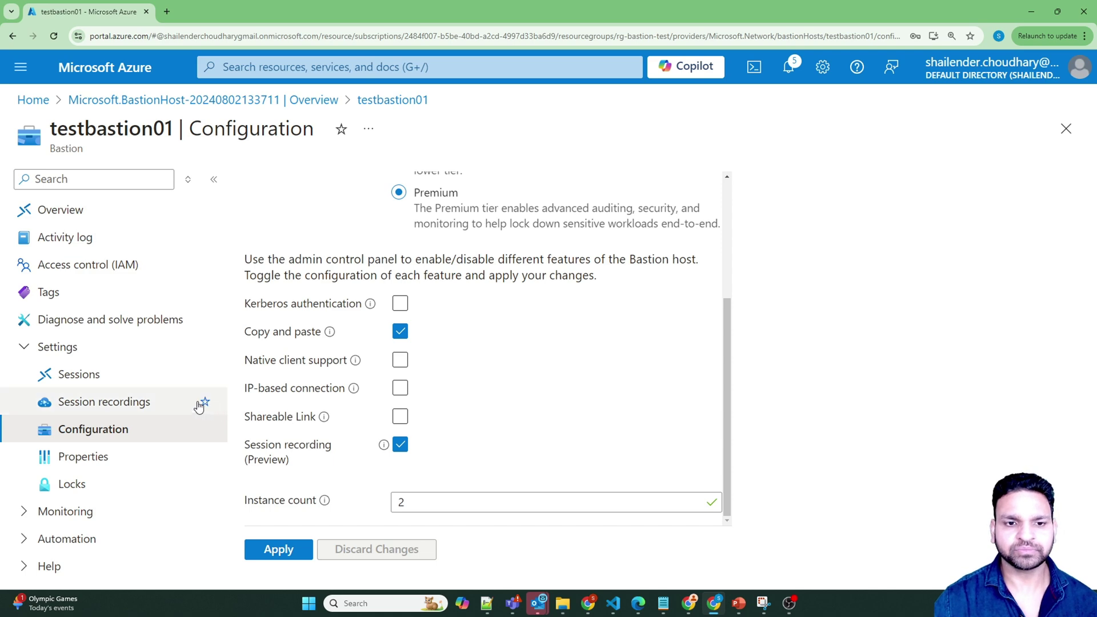
pyautogui.click(91, 405)
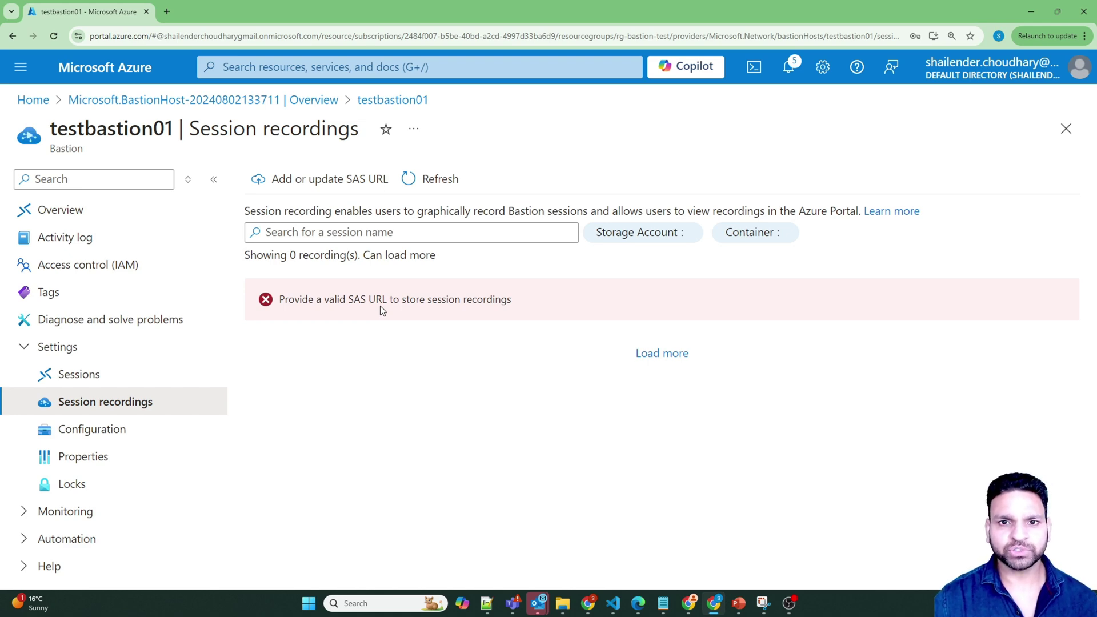
# Step: Find the storage accounts service and start a new storage account in the rg-bastion-test resource group
pyautogui.click(283, 69)
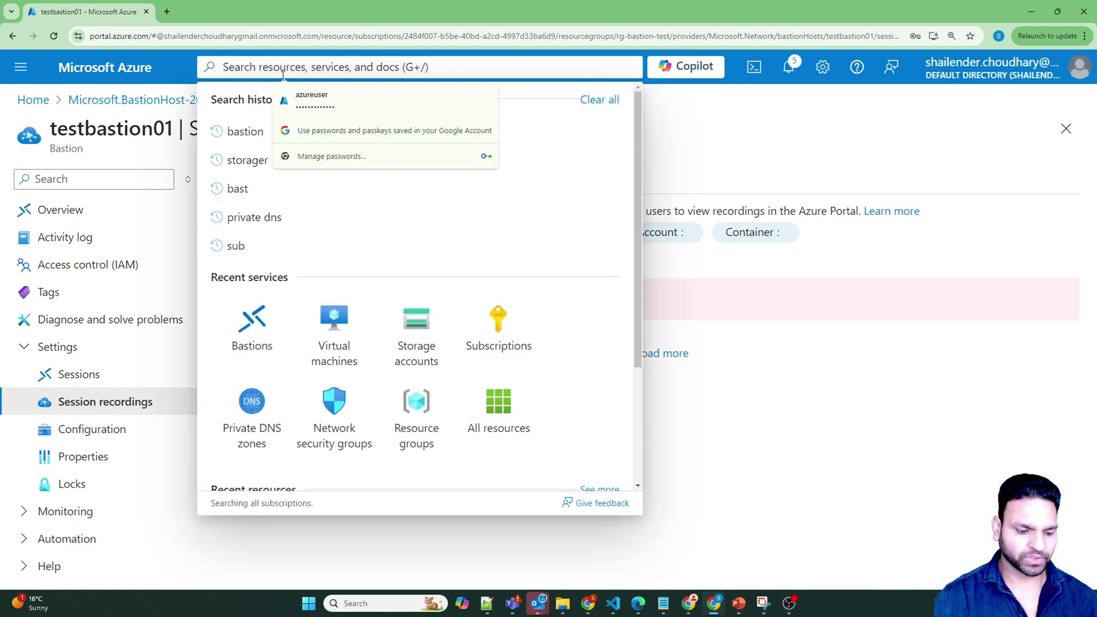
pyautogui.write('st')
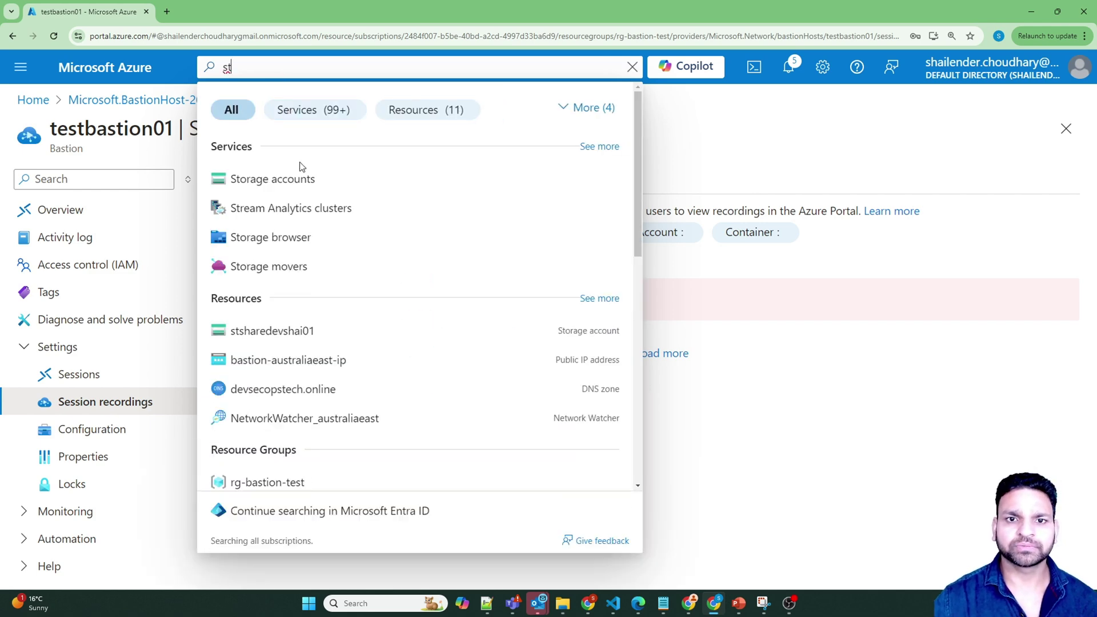
pyautogui.click(299, 179)
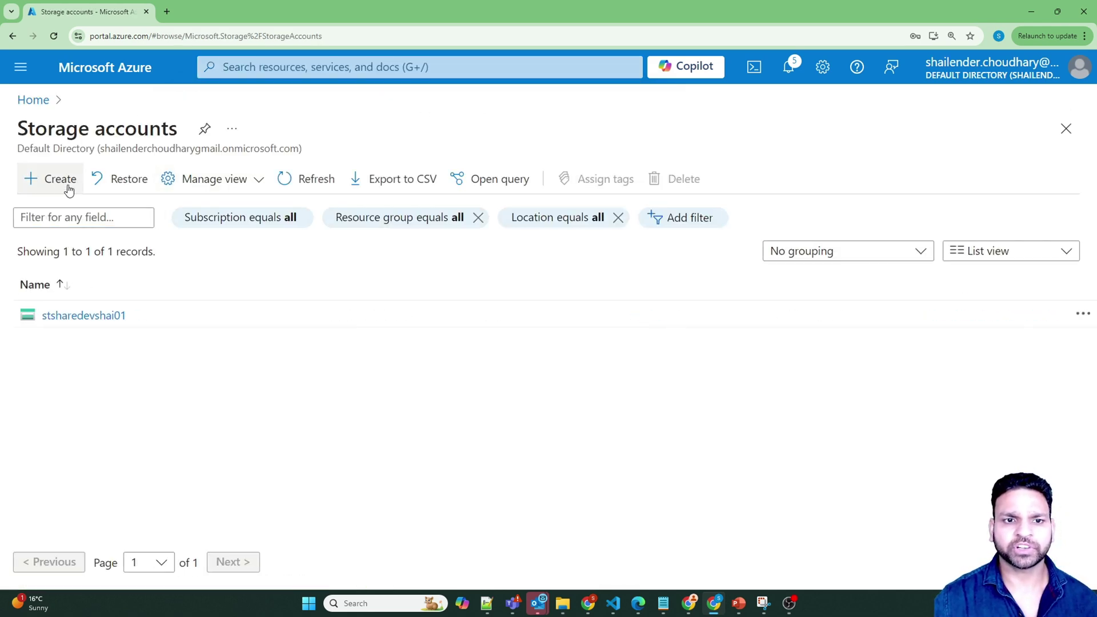
pyautogui.click(60, 179)
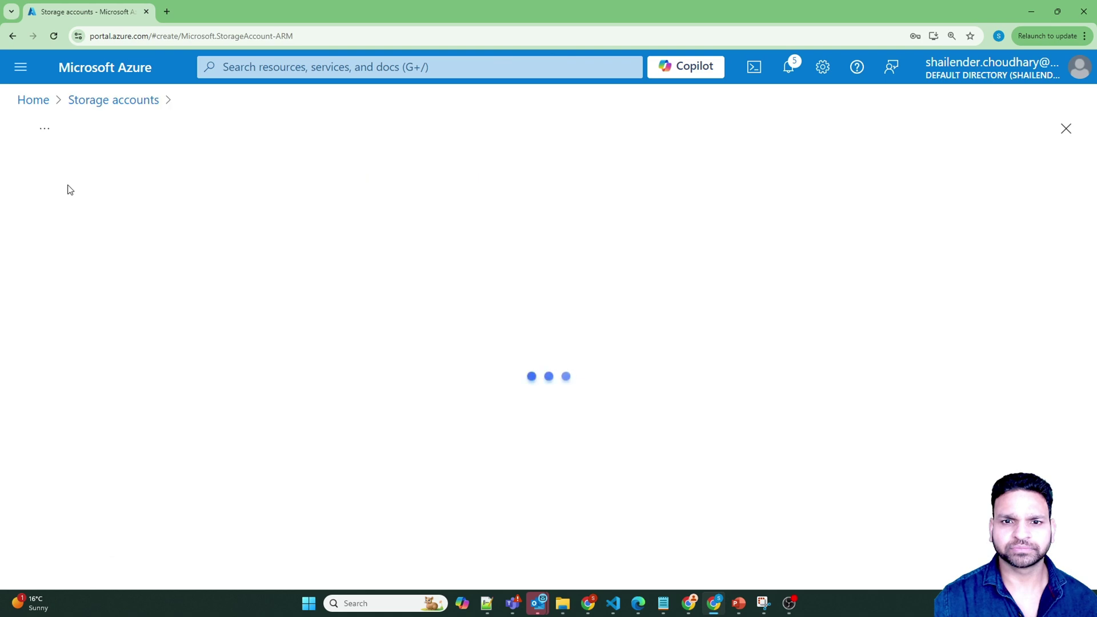
pyautogui.click(336, 420)
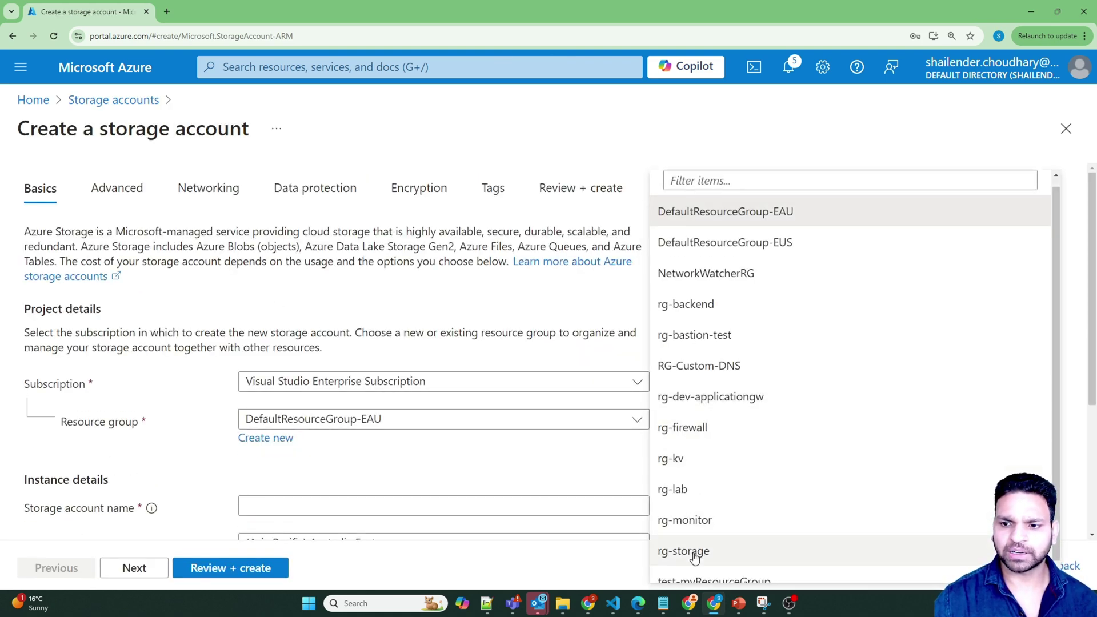
pyautogui.click(709, 336)
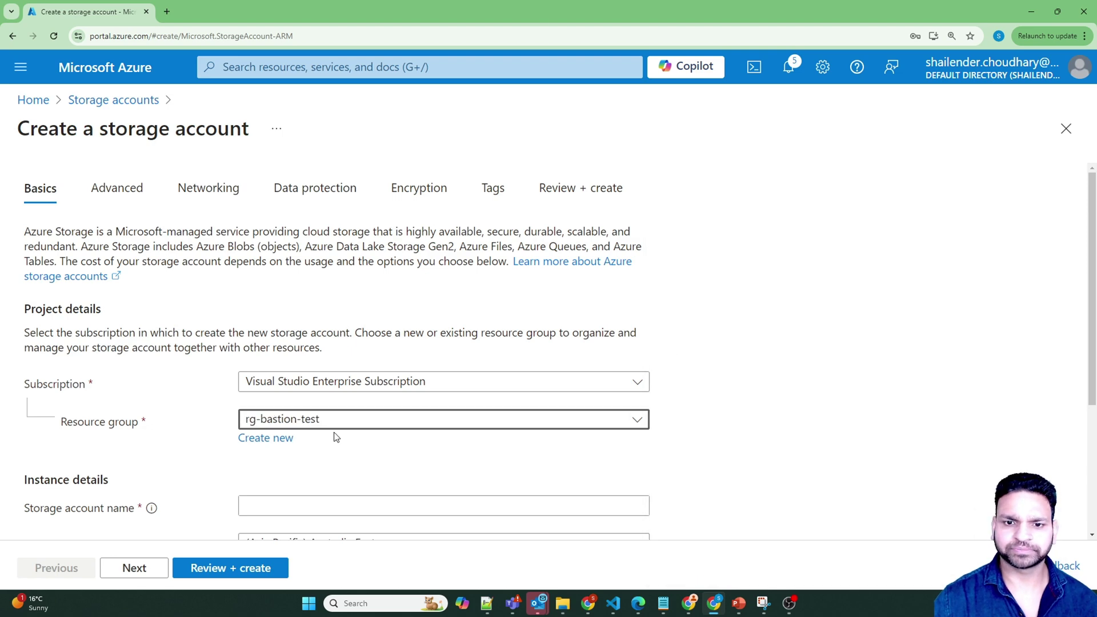
# Step: Name the storage account with st, the owner's first name and demo01, and set its redundancy to Locally-redundant storage (LRS)
pyautogui.click(296, 505)
pyautogui.write('stshai')
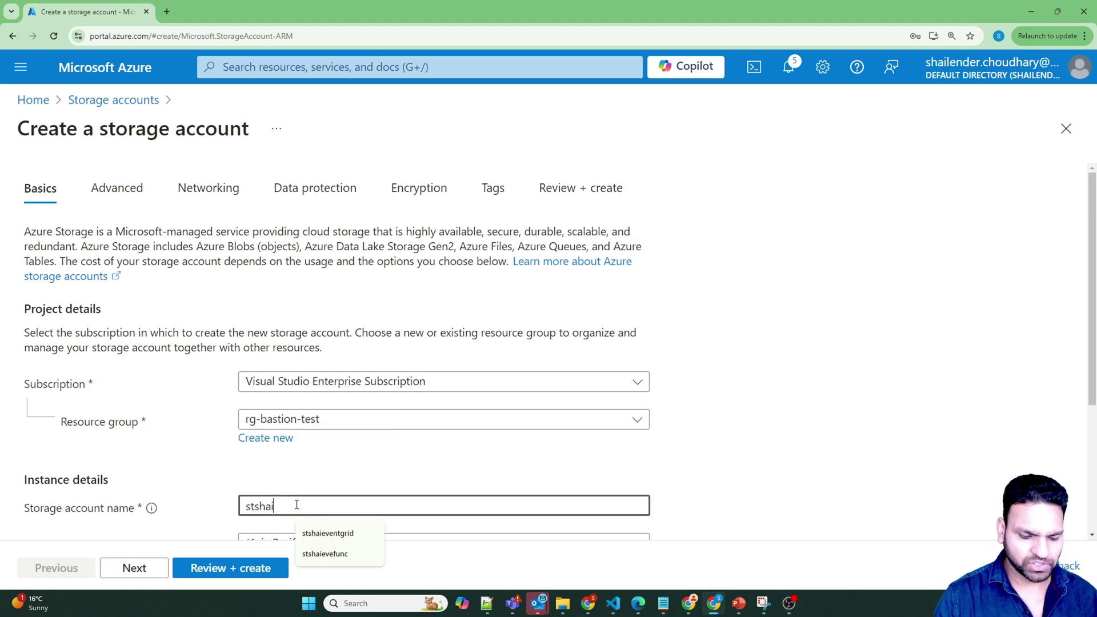
pyautogui.write('lend')
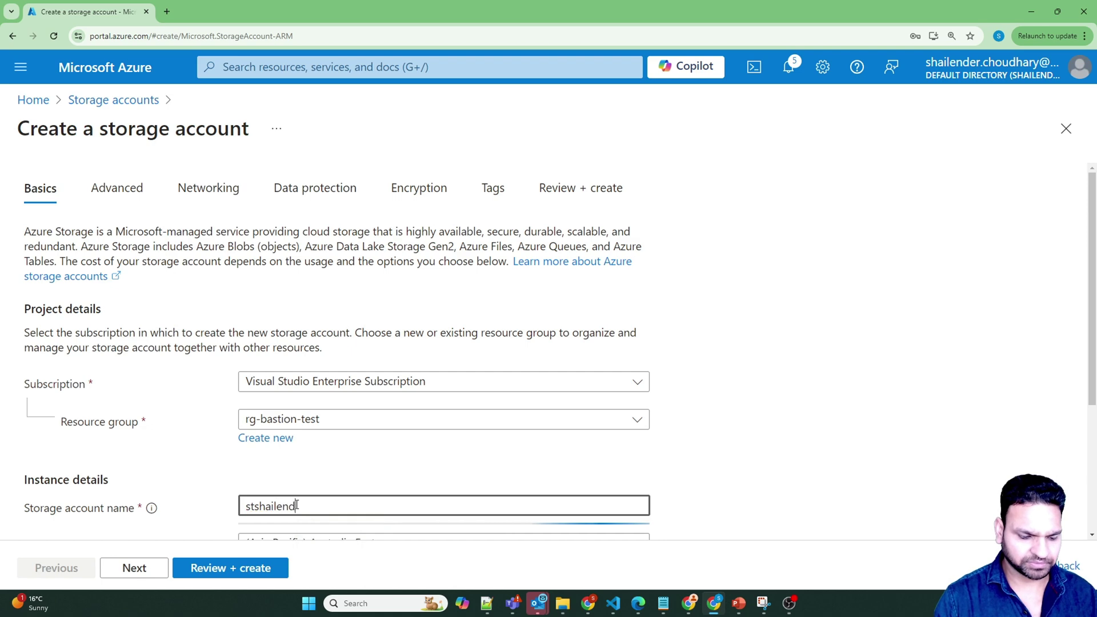
pyautogui.write('erdemo01')
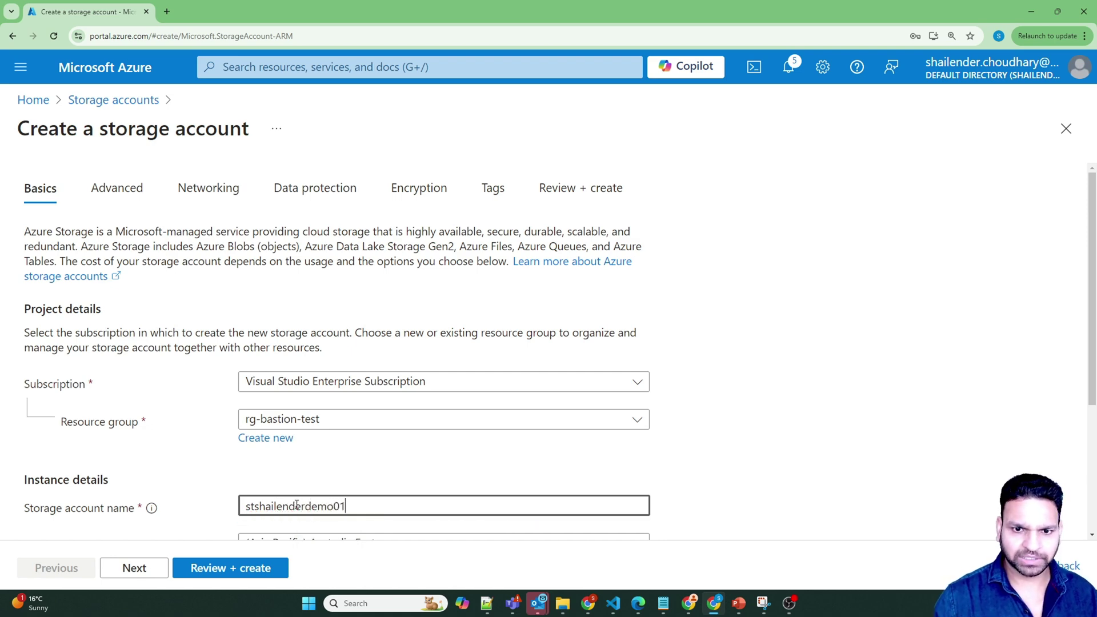
pyautogui.click(330, 469)
pyautogui.scroll(-3, 510, 450)
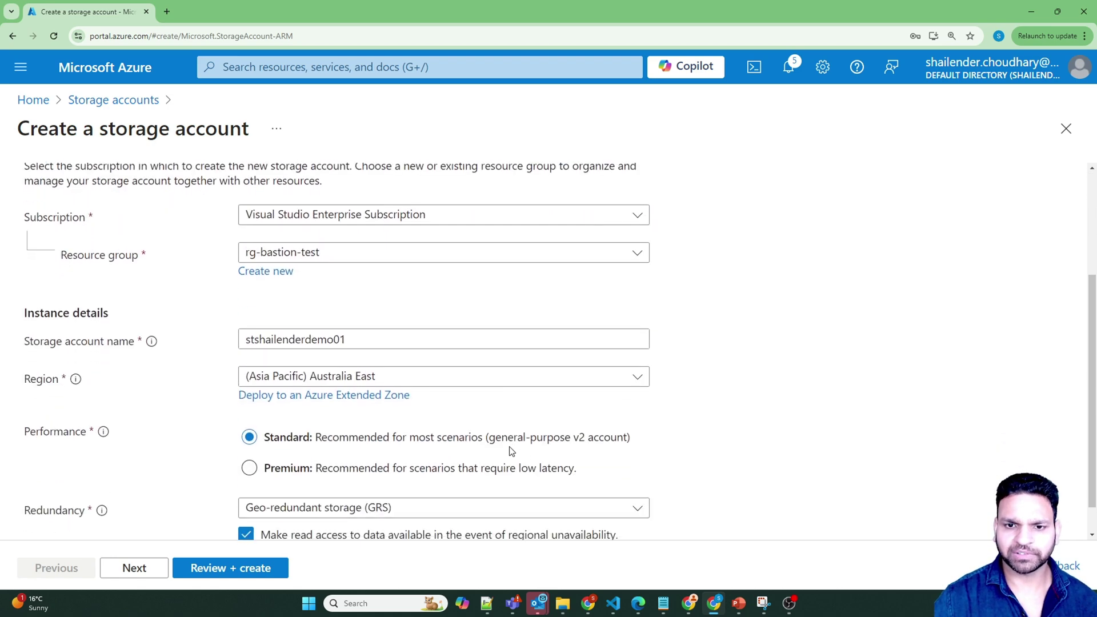
pyautogui.scroll(-1, 441, 425)
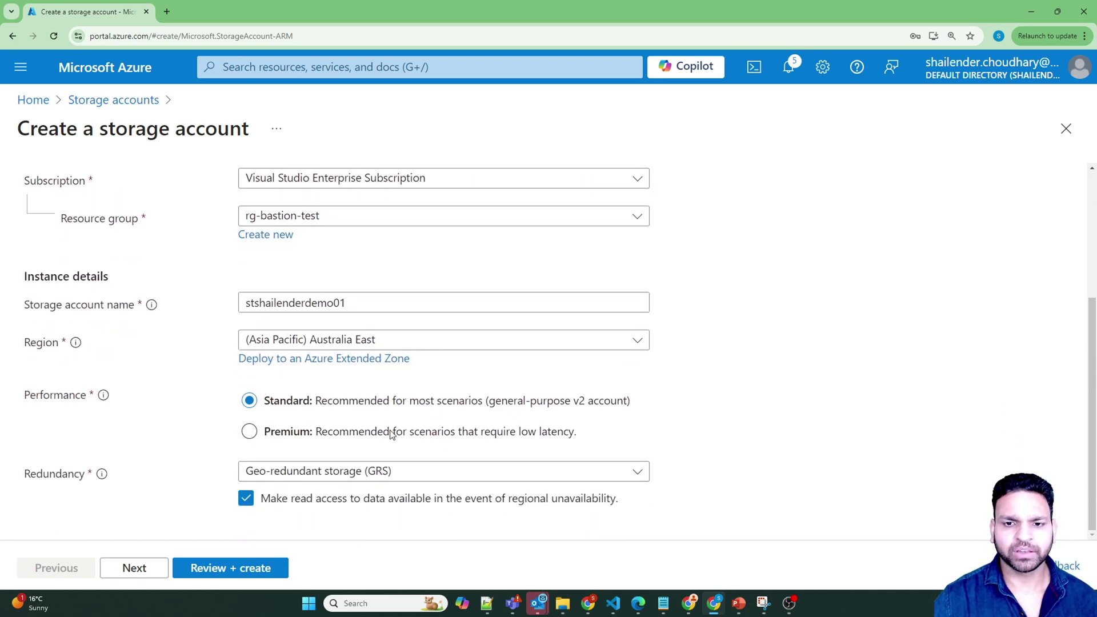
pyautogui.click(378, 478)
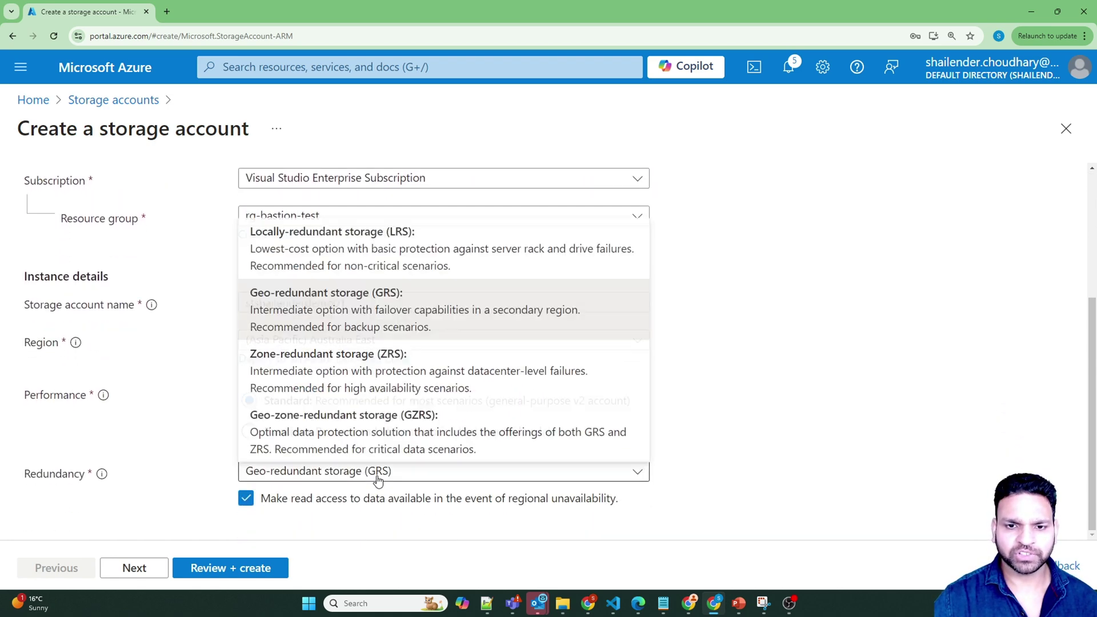
pyautogui.click(397, 239)
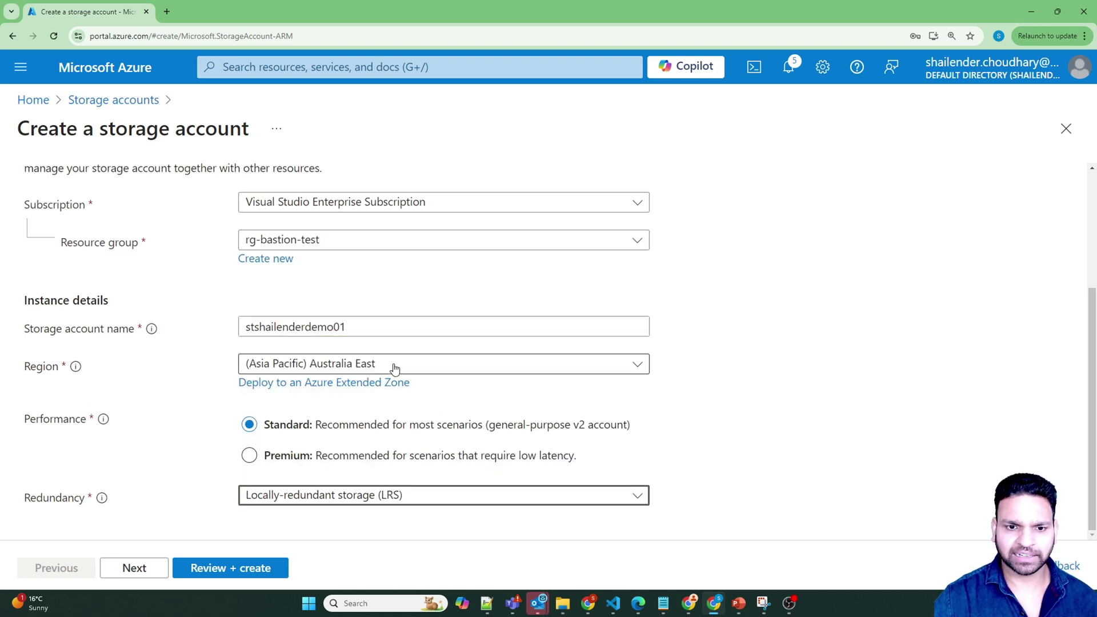
# Step: Keep the default advanced and networking settings, create the storage account from the review summary and open the deployed resource
pyautogui.click(127, 567)
pyautogui.click(132, 568)
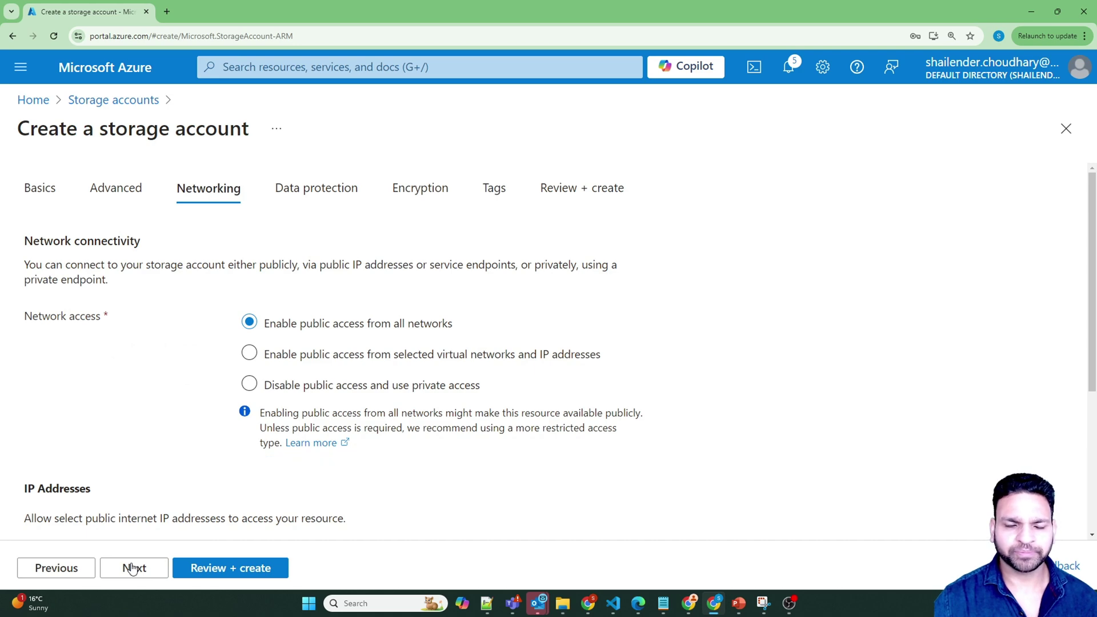
pyautogui.click(132, 568)
pyautogui.click(219, 573)
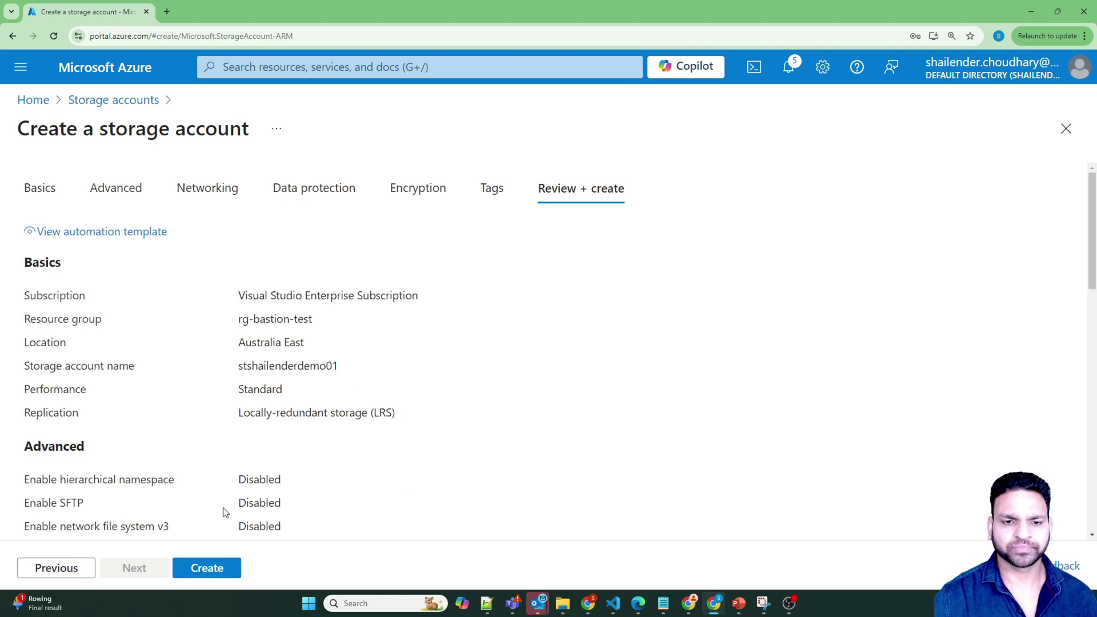
pyautogui.click(213, 566)
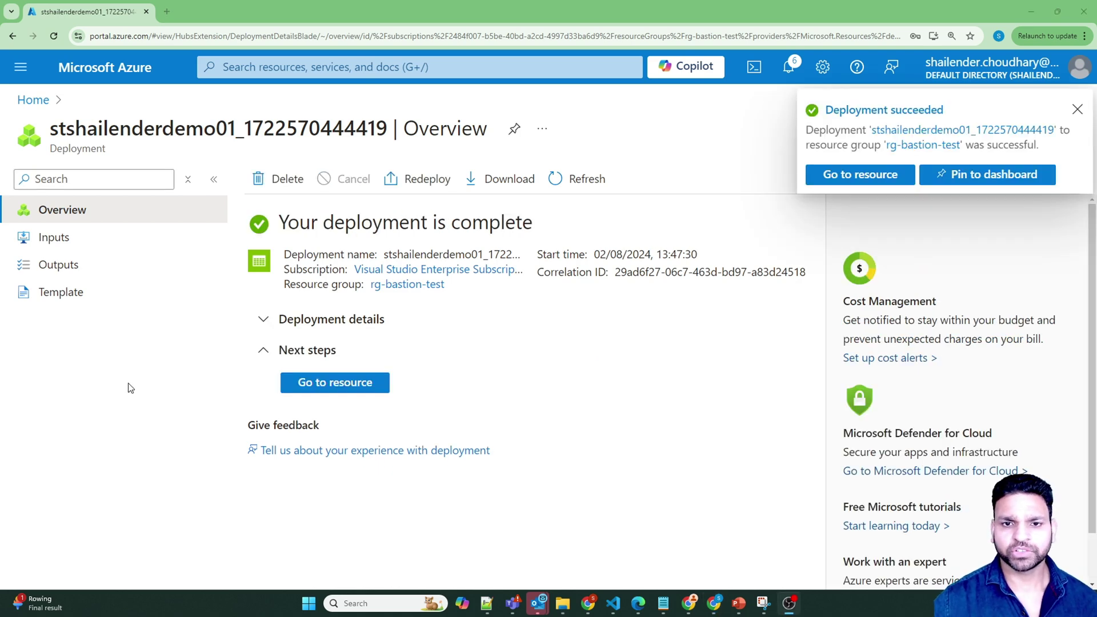
pyautogui.click(343, 387)
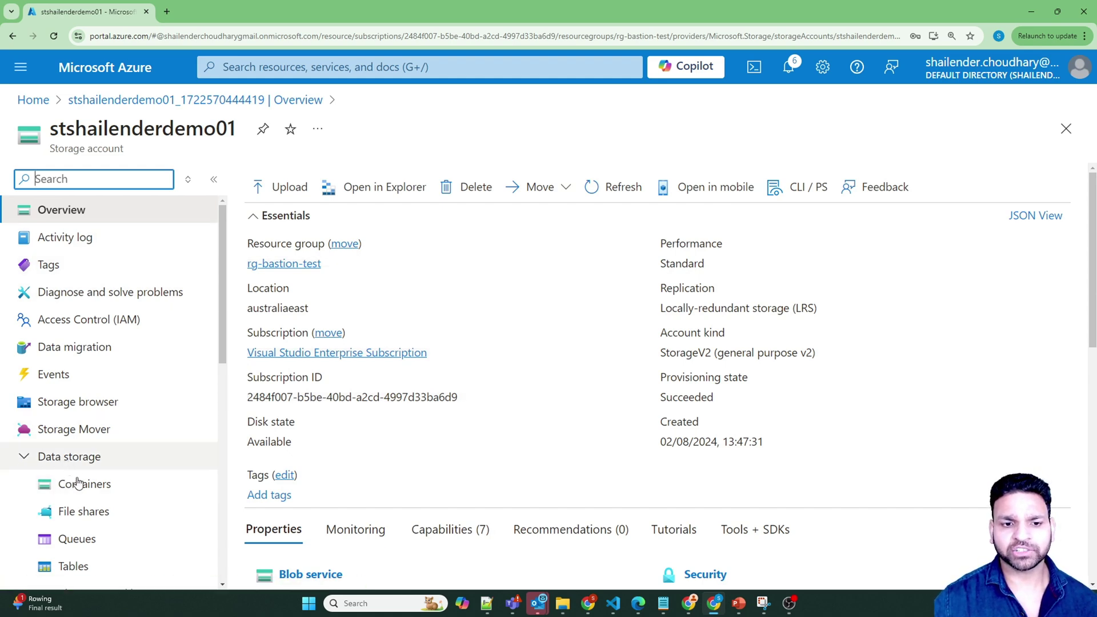
# Step: Create a container named sessionrecordings in the new storage account
pyautogui.click(98, 484)
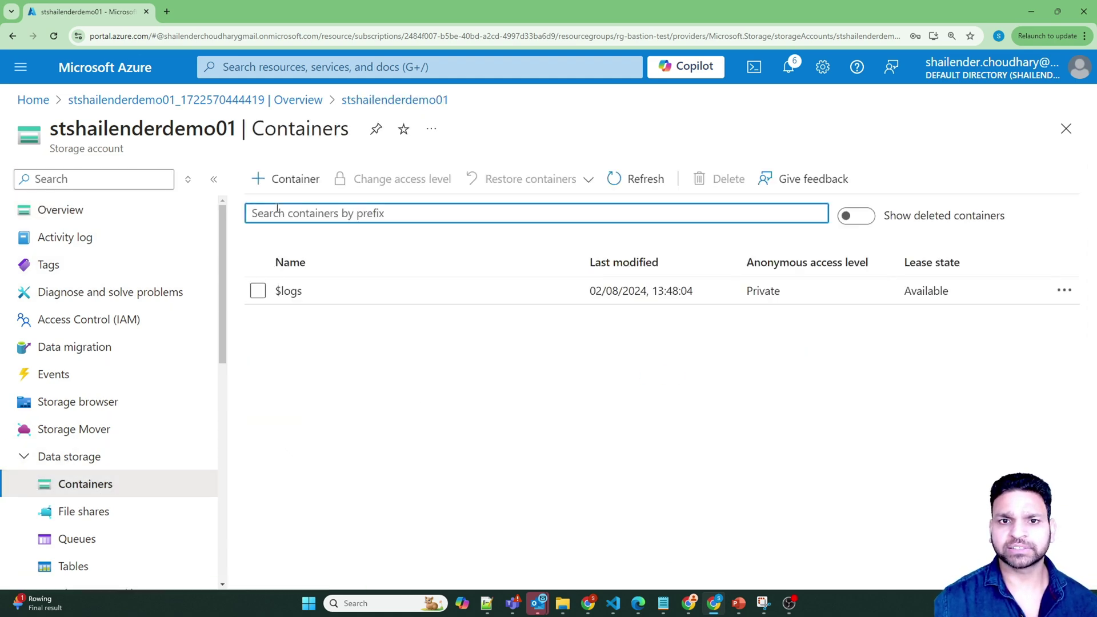
pyautogui.click(277, 186)
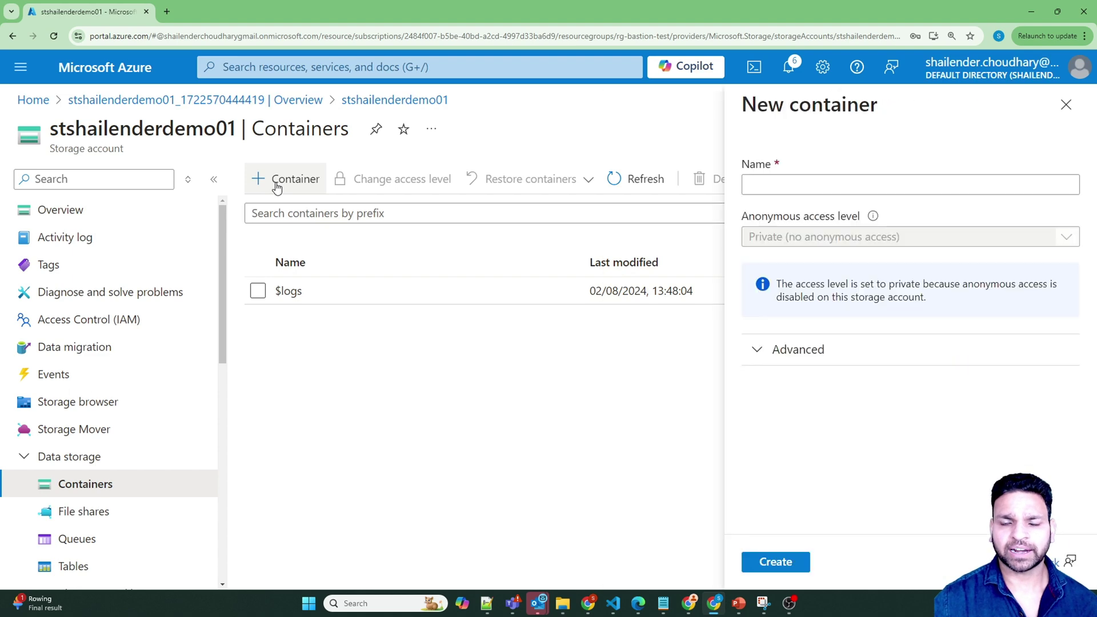
pyautogui.click(774, 188)
pyautogui.write('sessi')
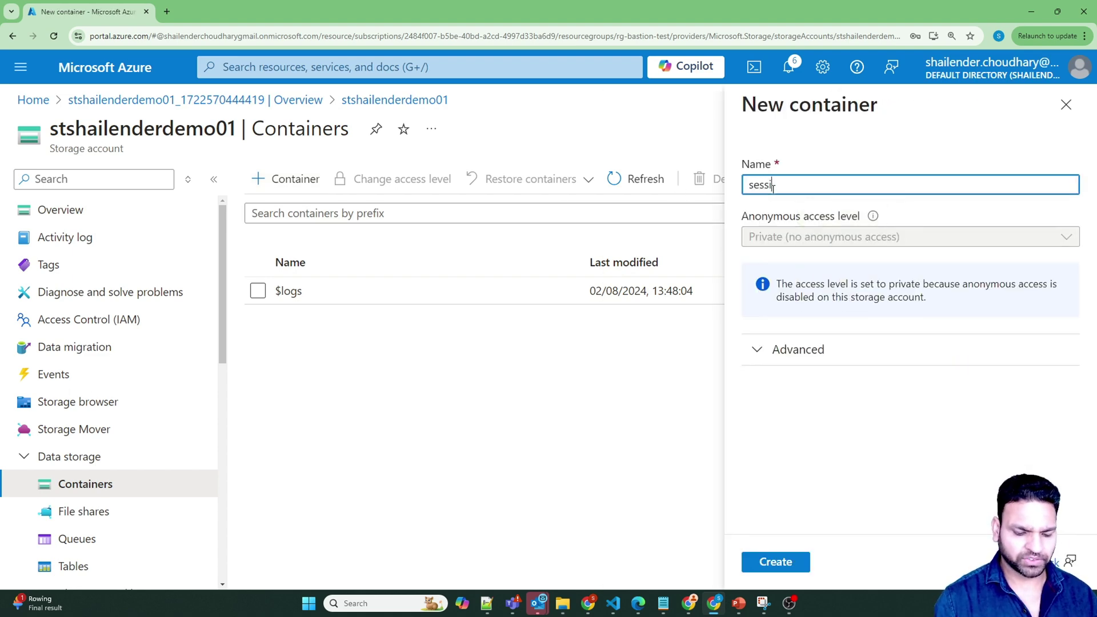
pyautogui.write('onrecordin')
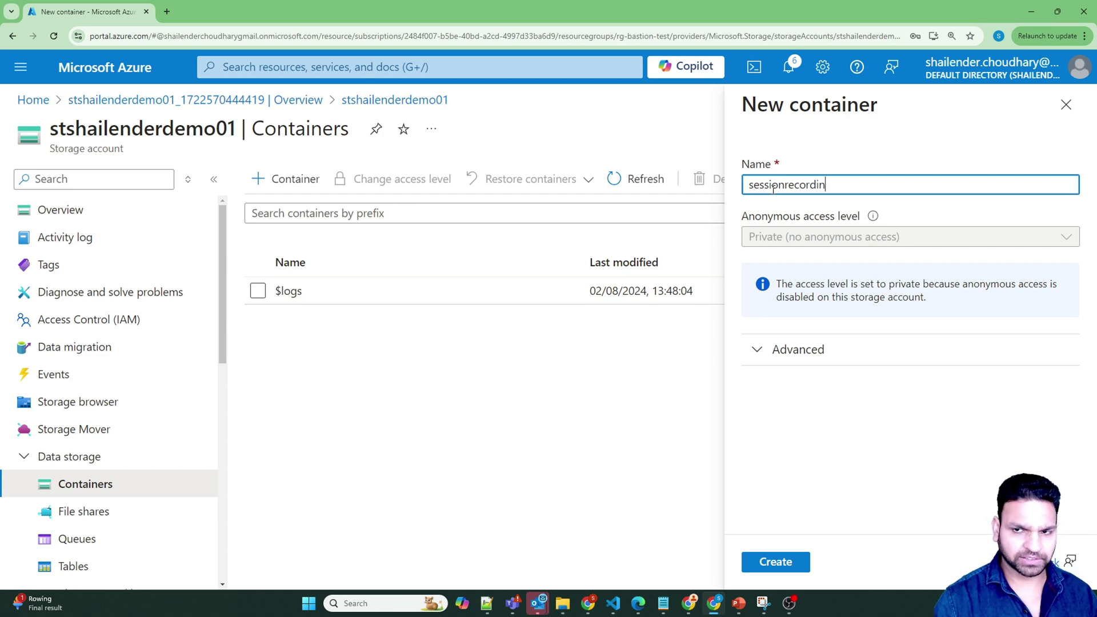
pyautogui.write('gs')
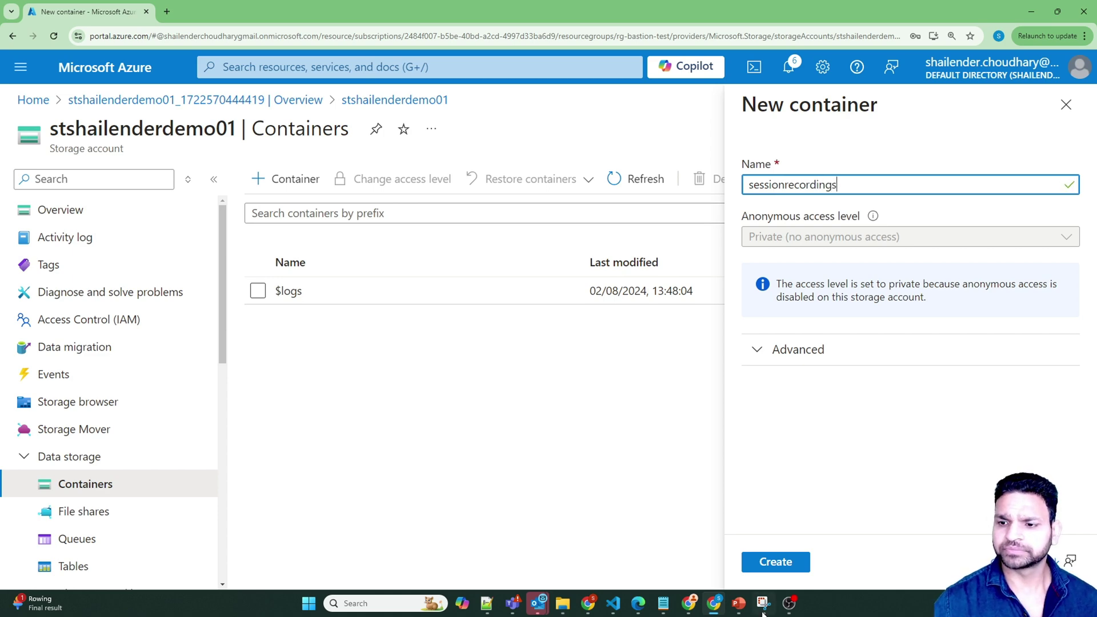
pyautogui.click(777, 563)
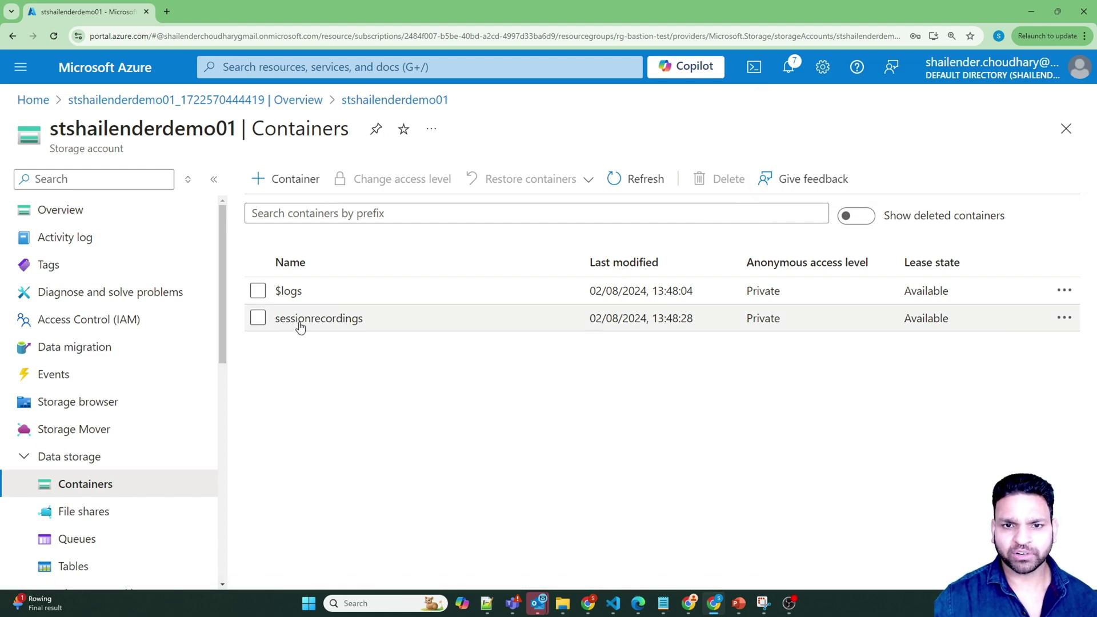
# Step: Start a stored access policy for the sessionrecordings container with identifier session01 and Read, Create, Write and List permissions
pyautogui.click(319, 319)
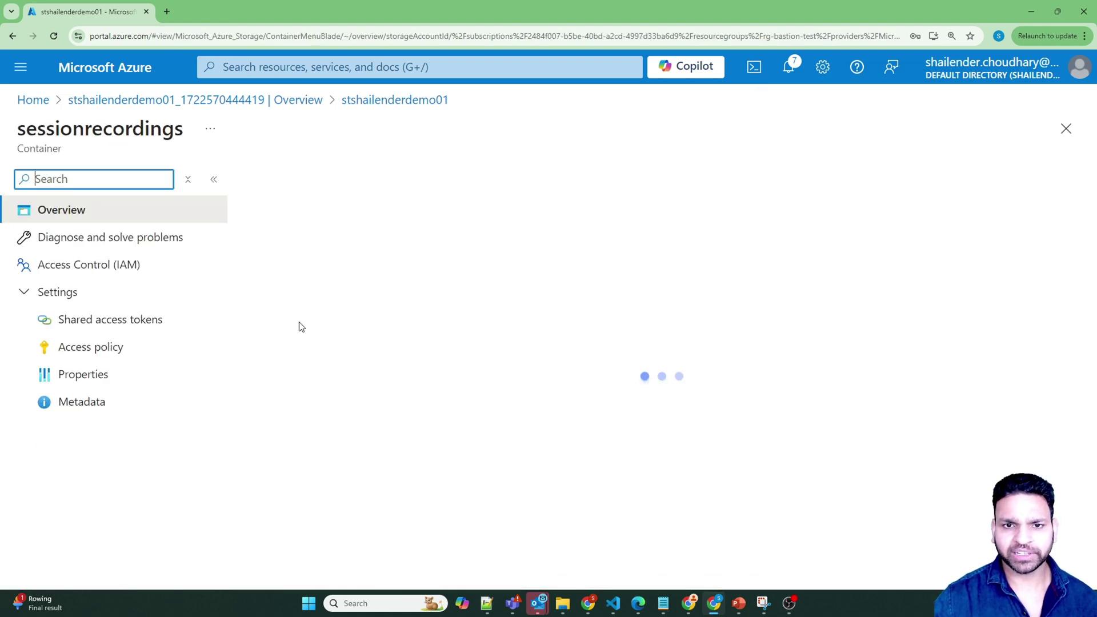
pyautogui.click(87, 355)
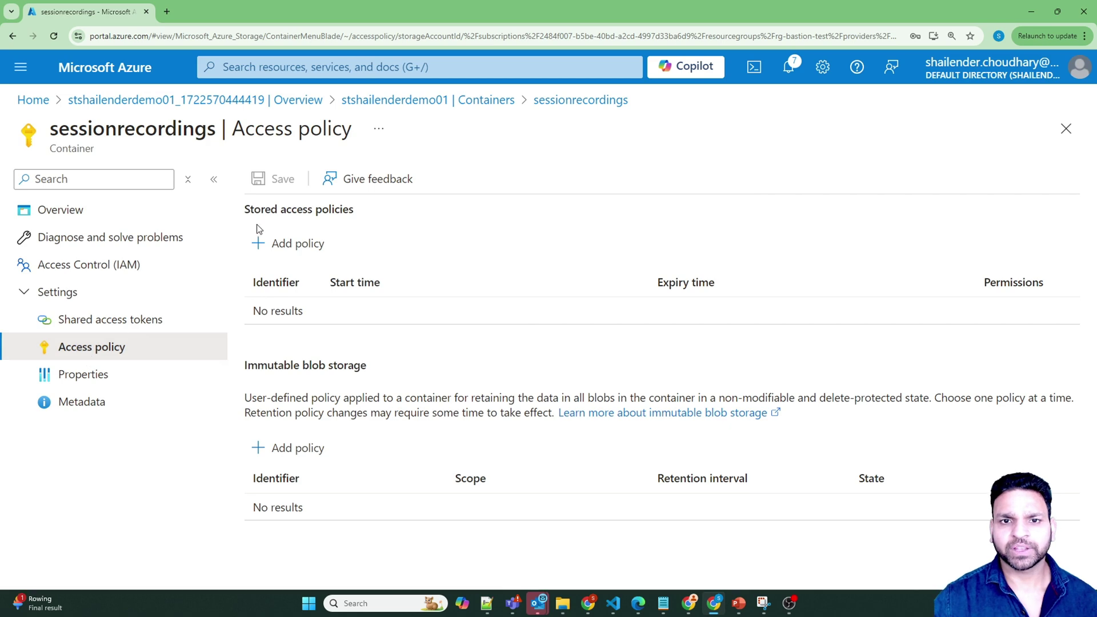
pyautogui.click(299, 249)
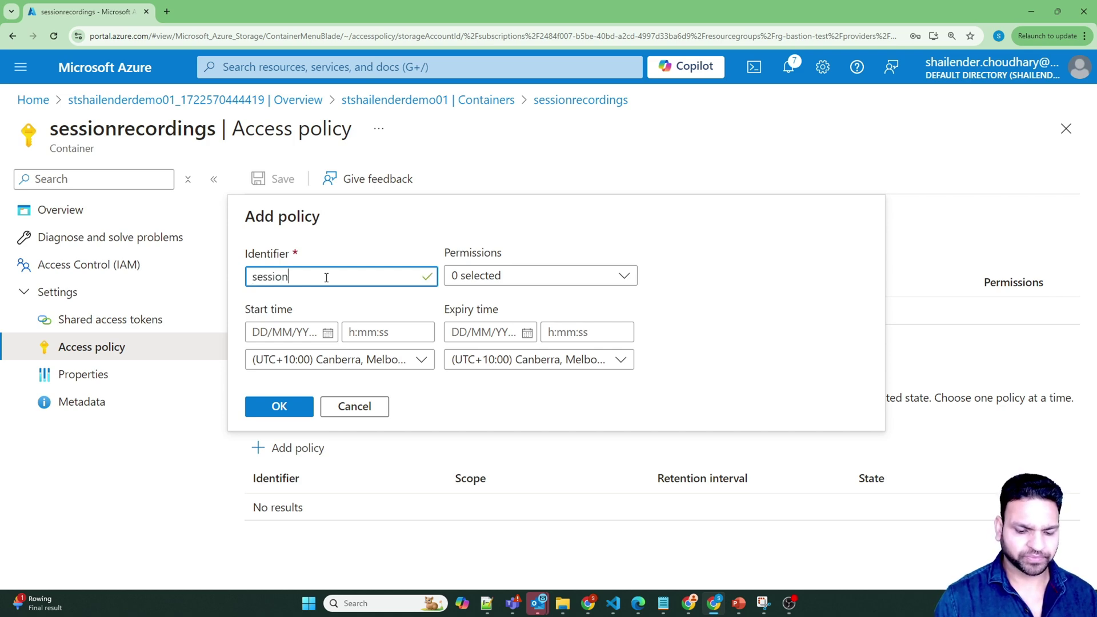
pyautogui.click(520, 276)
pyautogui.click(460, 301)
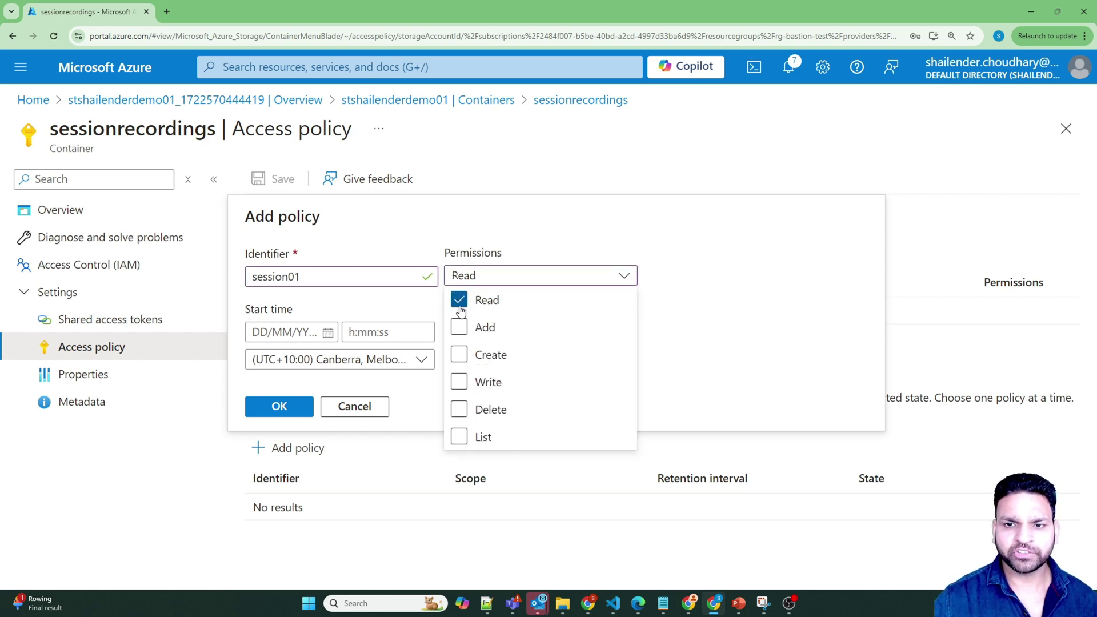
pyautogui.click(460, 355)
pyautogui.click(459, 382)
pyautogui.click(459, 437)
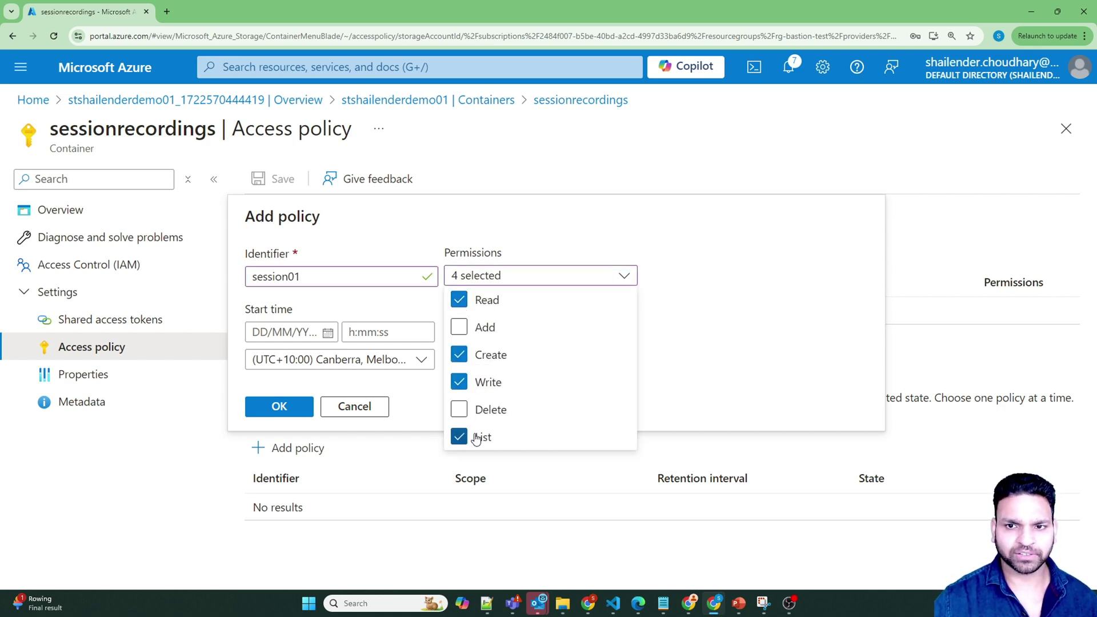
pyautogui.click(733, 361)
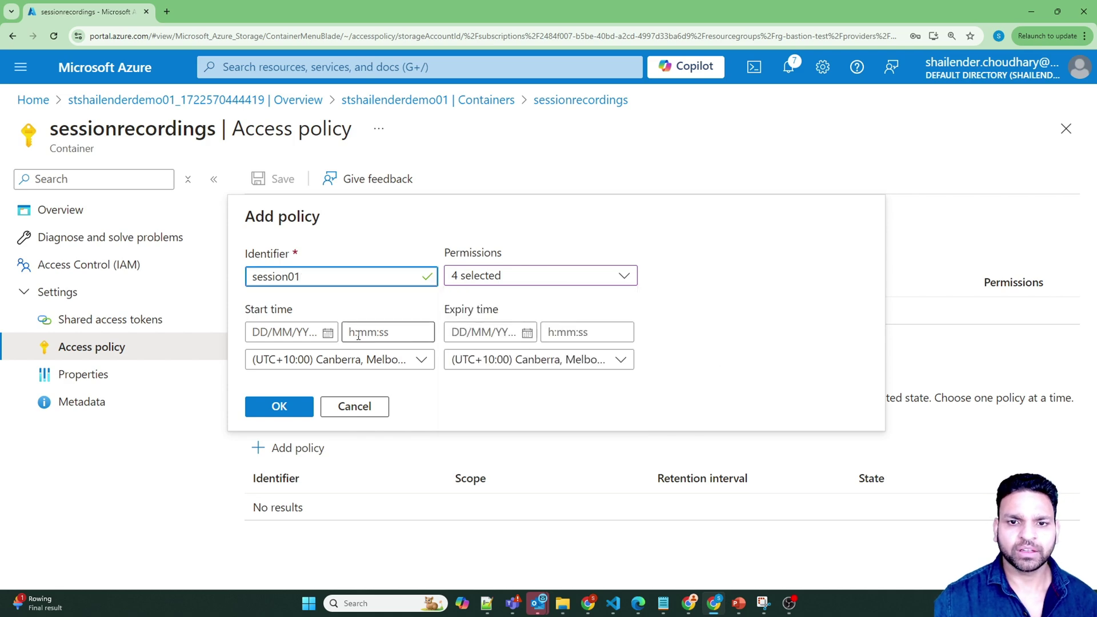
# Step: Set the session01 policy's start date to 02/08/2024 and expiry date to 03/08/2024, and add the policy
pyautogui.click(286, 332)
pyautogui.click(328, 332)
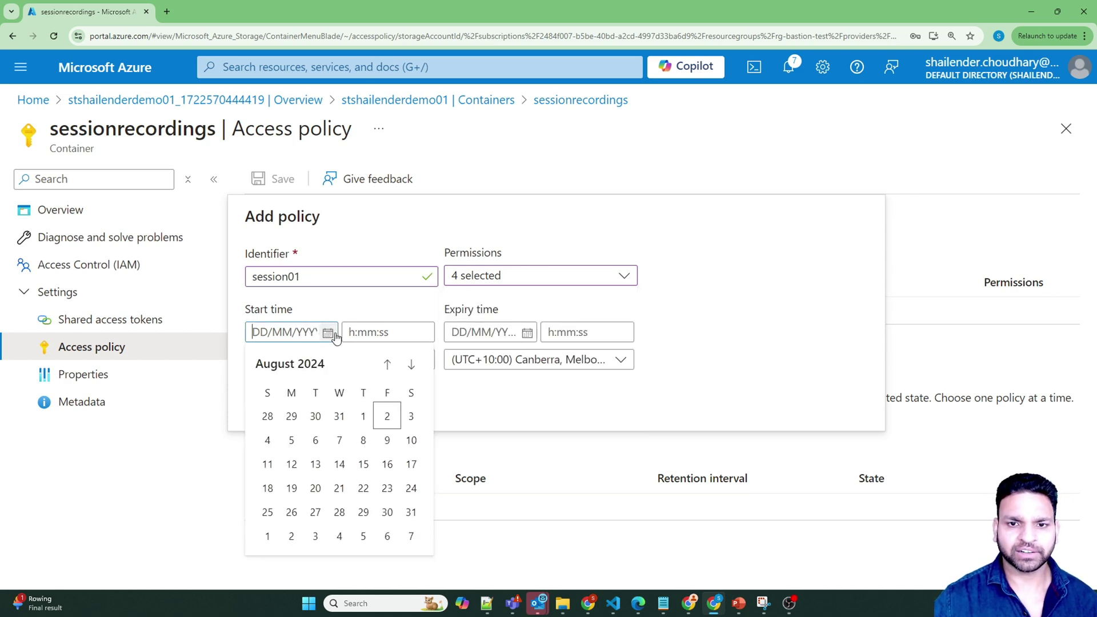
pyautogui.click(378, 414)
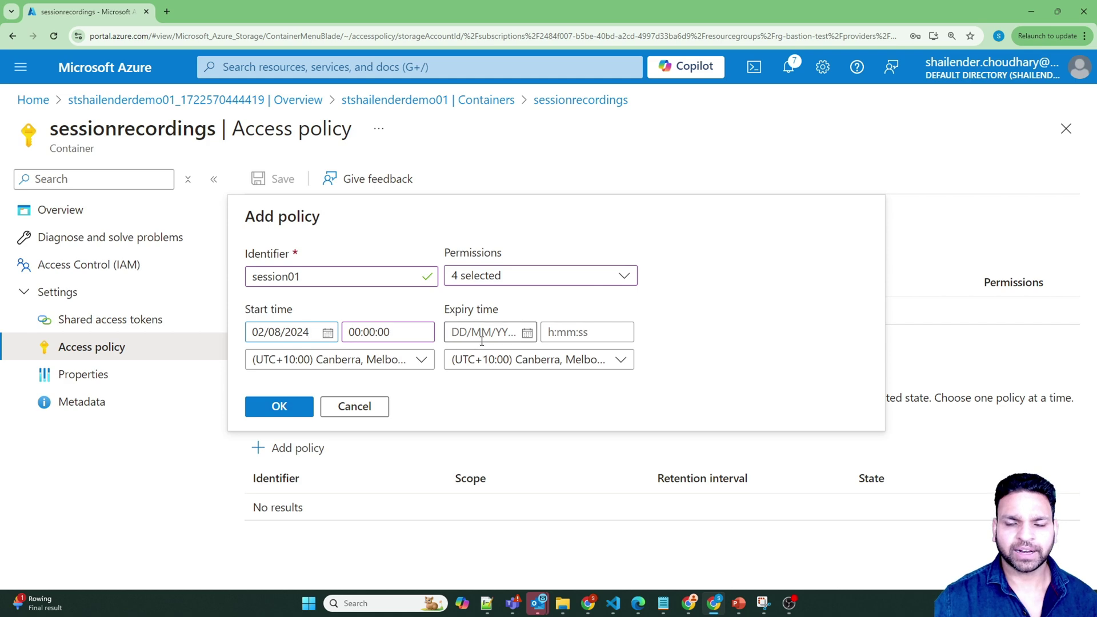
pyautogui.click(527, 333)
pyautogui.click(611, 417)
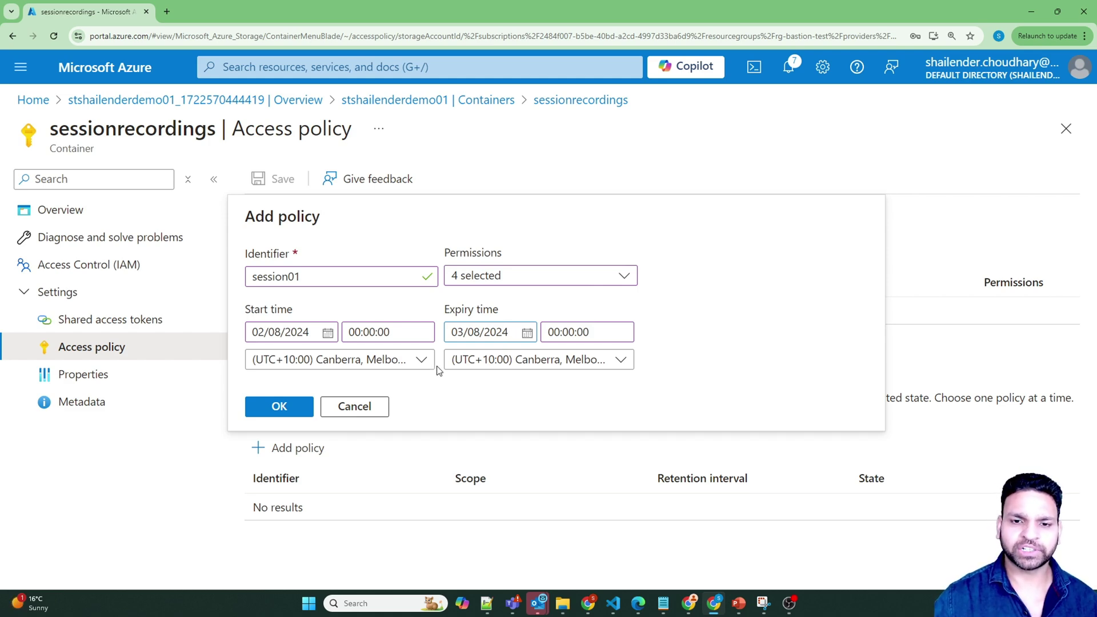
pyautogui.click(281, 407)
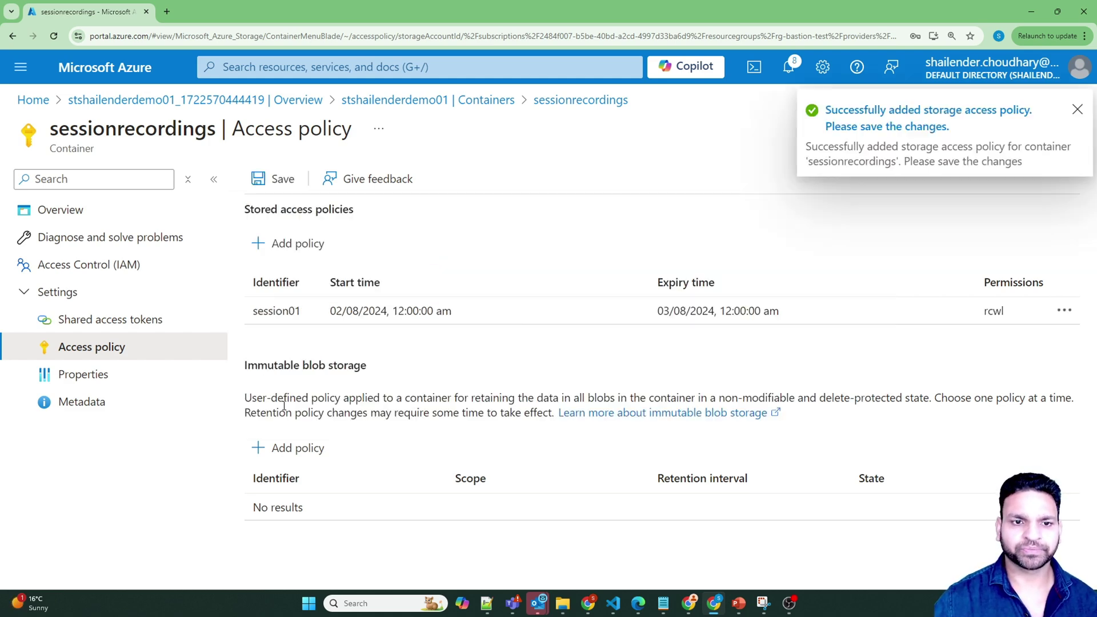
# Step: Open the container's shared access tokens, discarding the unsaved edits, and select session01 as the stored access policy
pyautogui.click(87, 328)
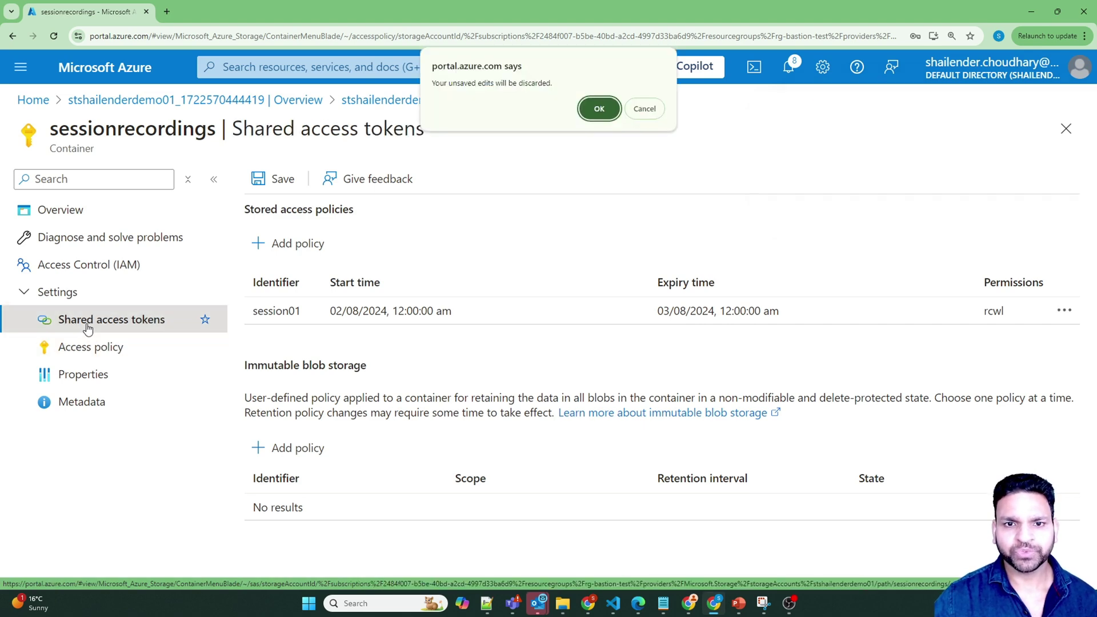
pyautogui.click(599, 108)
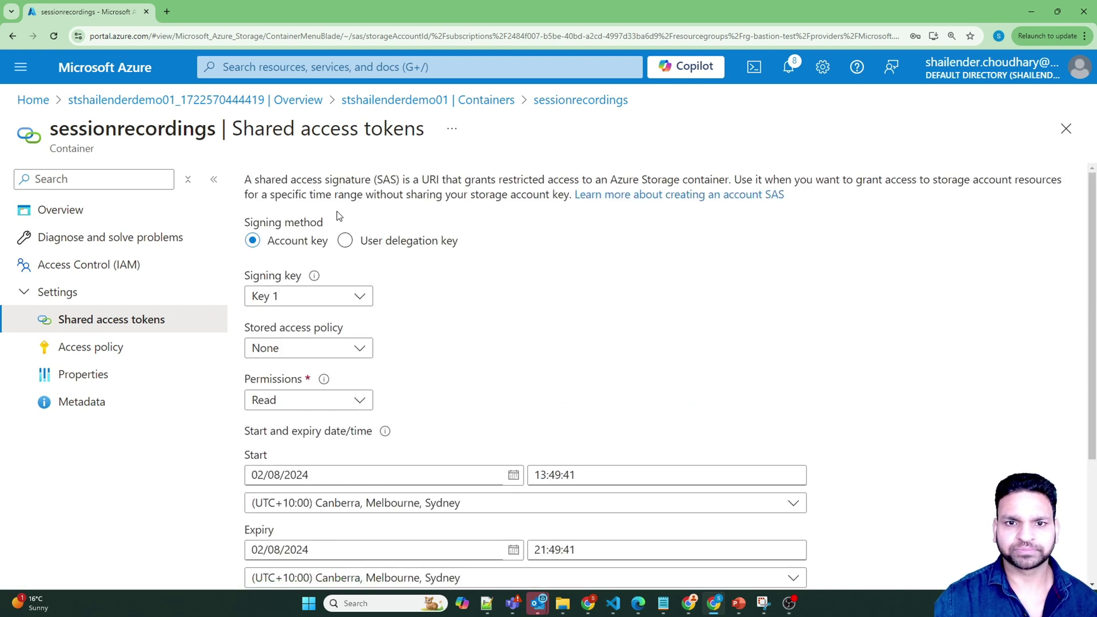
pyautogui.click(359, 356)
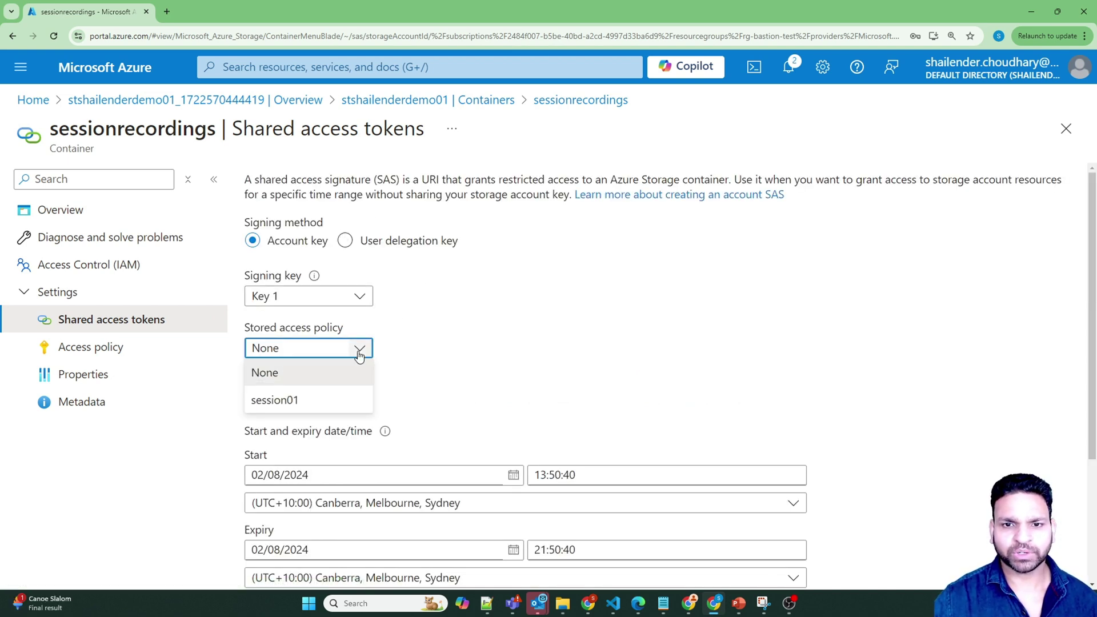
pyautogui.click(264, 401)
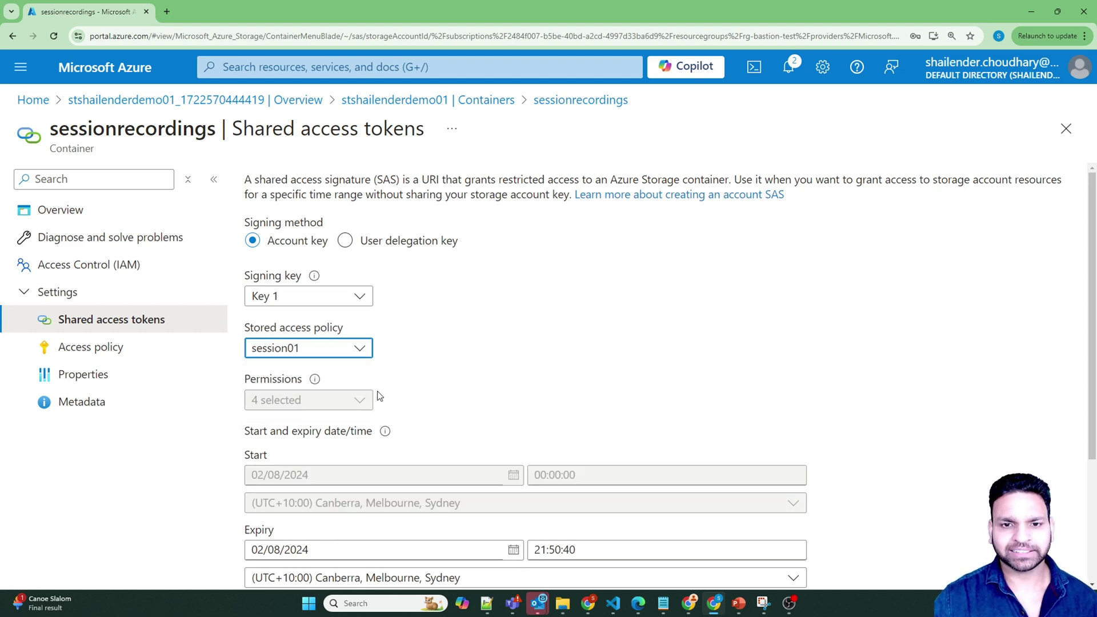
# Step: Set the shared access token's expiry date to 03/08/2024
pyautogui.scroll(-1, 487, 377)
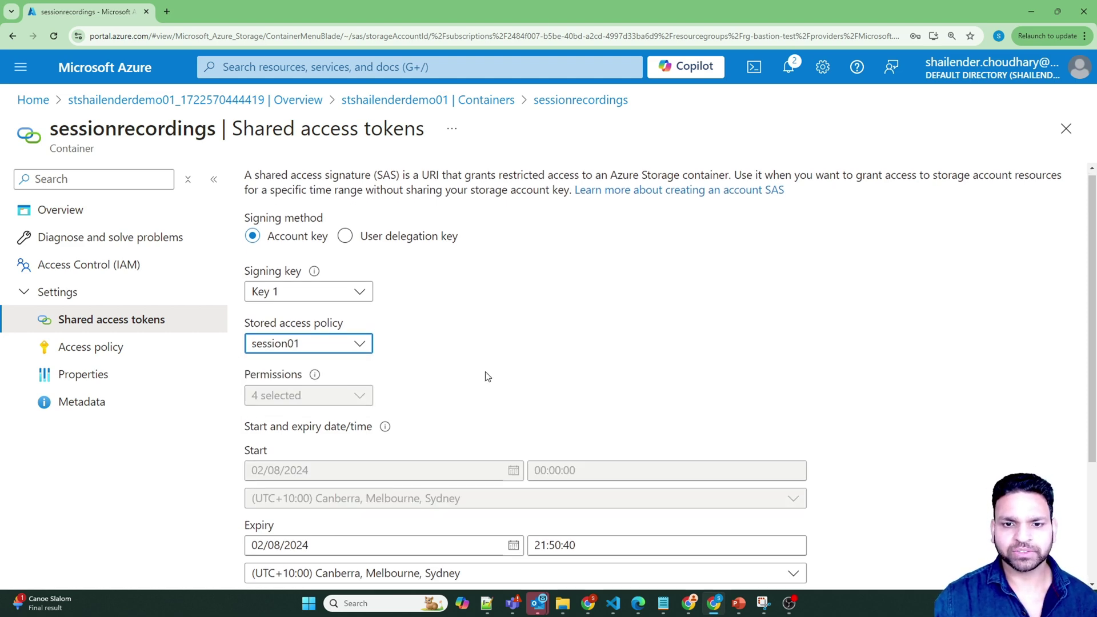
pyautogui.scroll(-2, 488, 376)
pyautogui.click(513, 438)
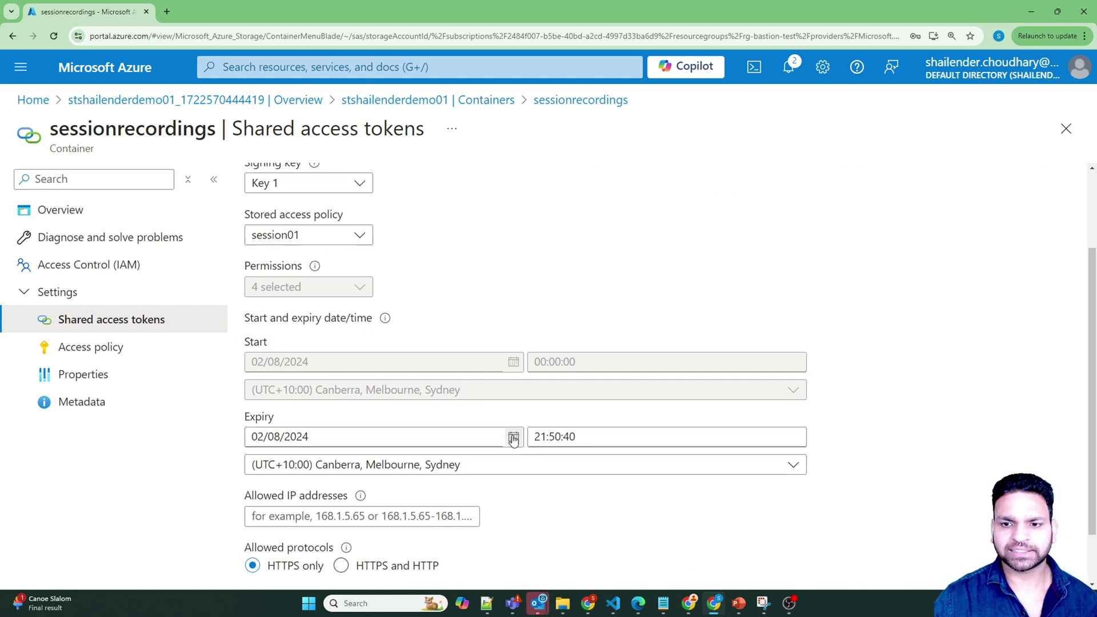
pyautogui.click(410, 287)
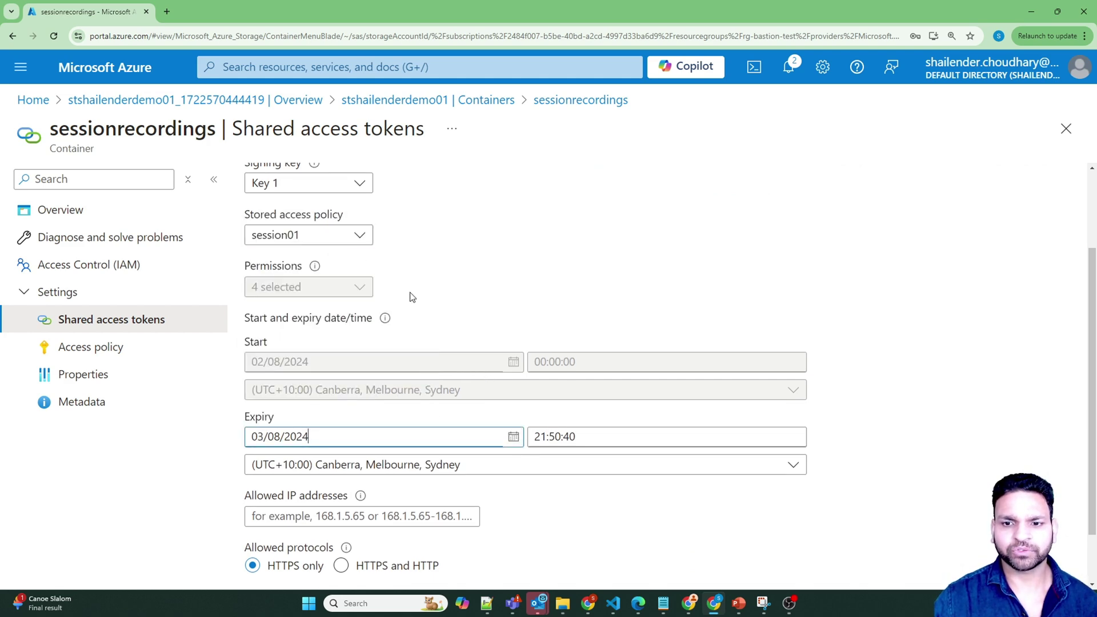
pyautogui.click(490, 284)
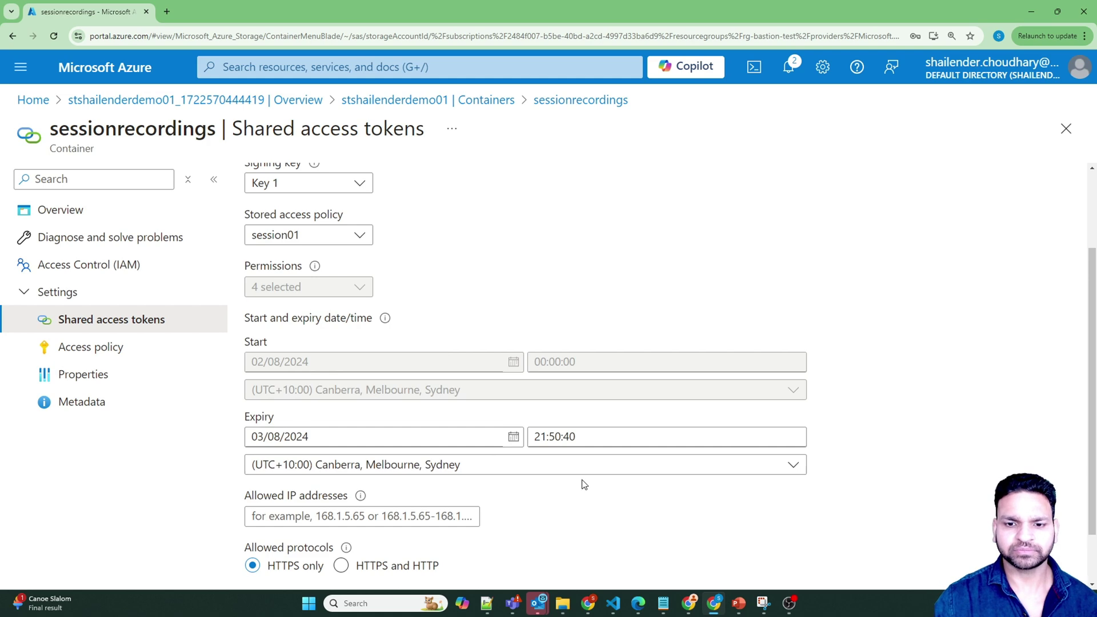
# Step: Generate the SAS token and URL with HTTPS only, and copy the Blob SAS URL
pyautogui.scroll(-1, 549, 488)
pyautogui.click(346, 541)
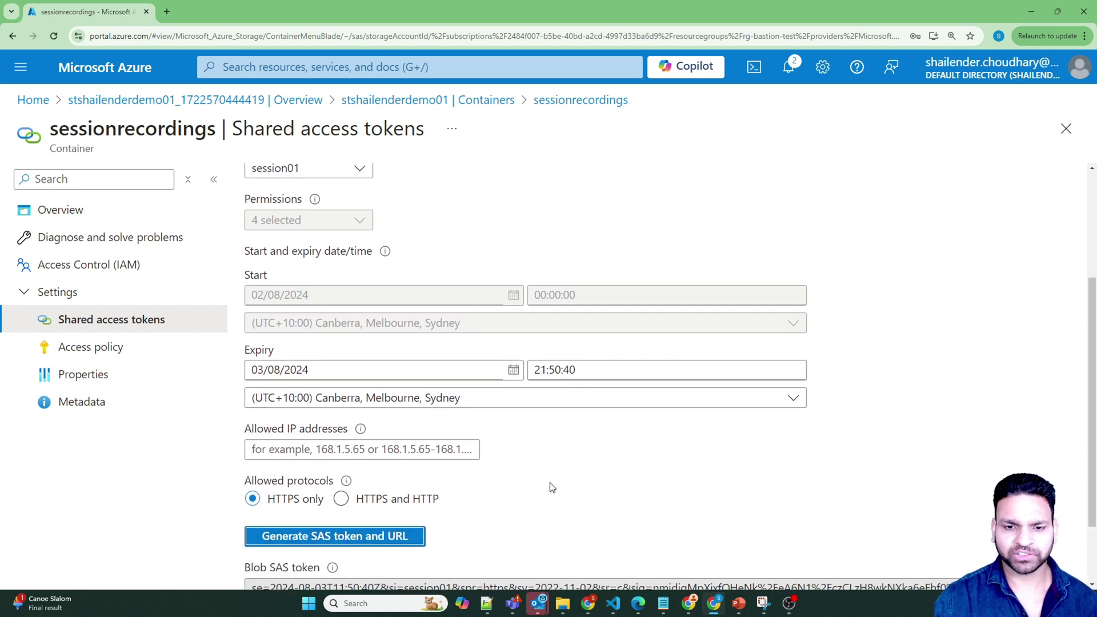
pyautogui.scroll(-2, 551, 485)
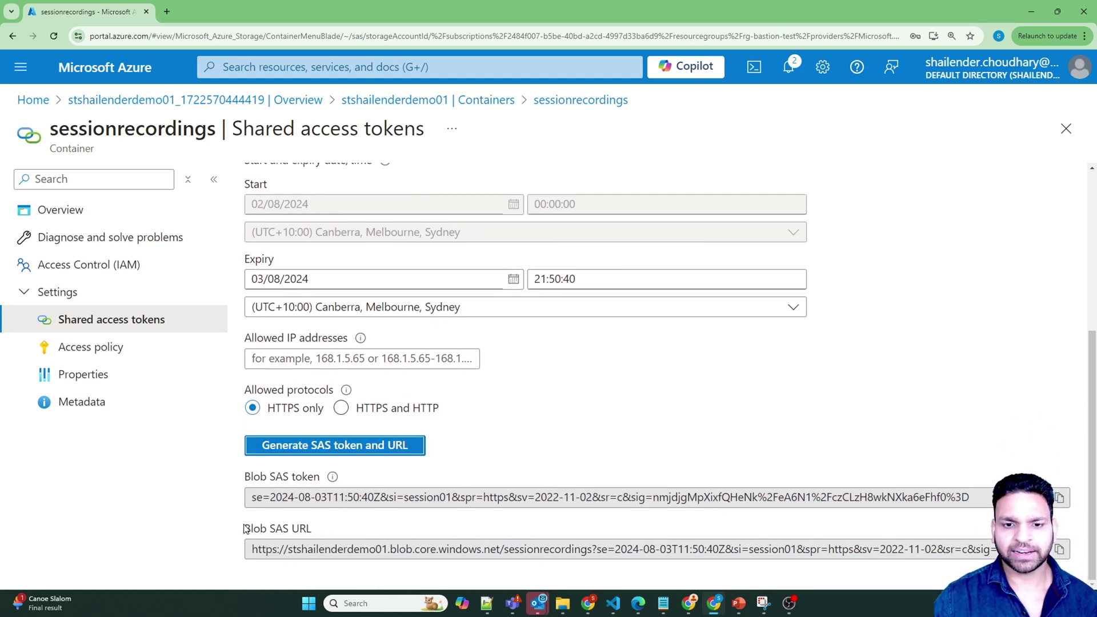
pyautogui.moveTo(244, 528); pyautogui.dragTo(307, 535)
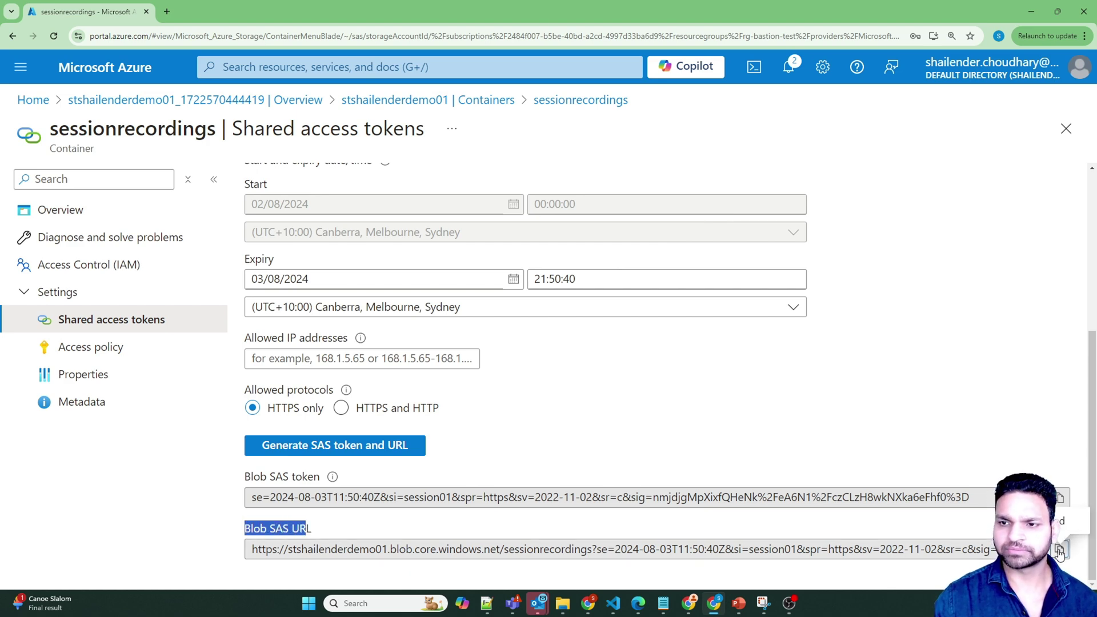
# Step: Open the session recordings settings of the Bastion host testbastion01
pyautogui.click(343, 67)
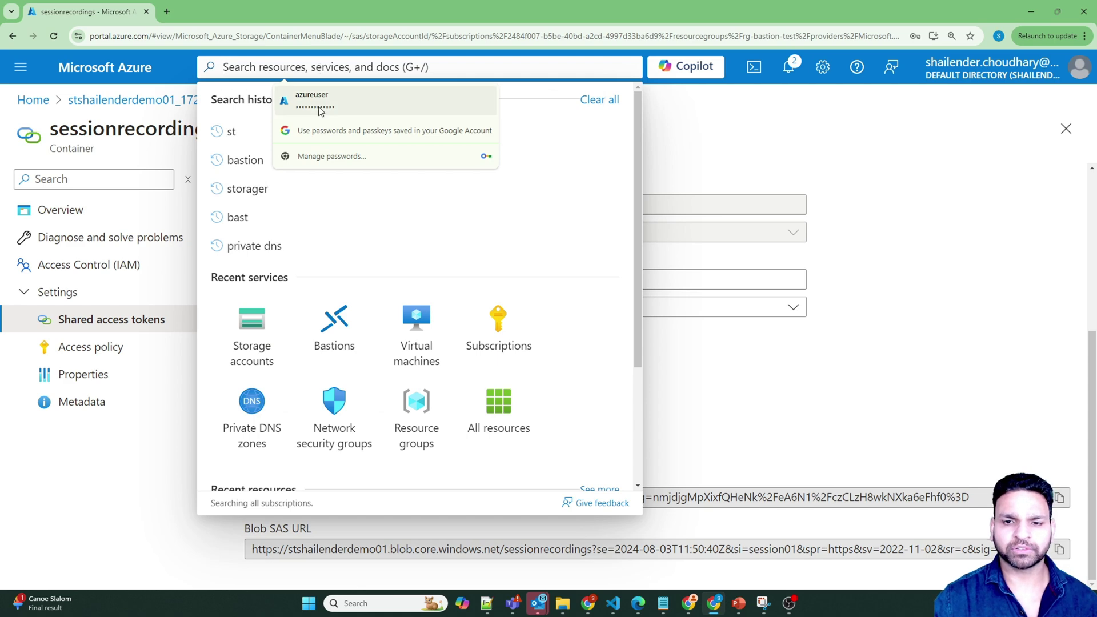
pyautogui.click(351, 343)
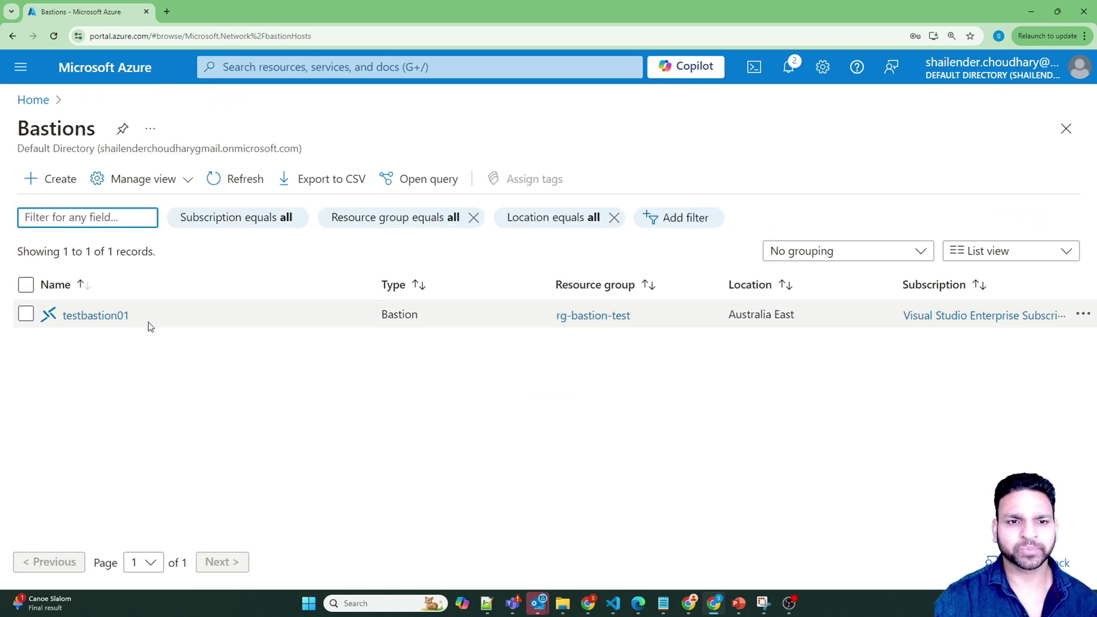
pyautogui.click(140, 327)
pyautogui.click(238, 132)
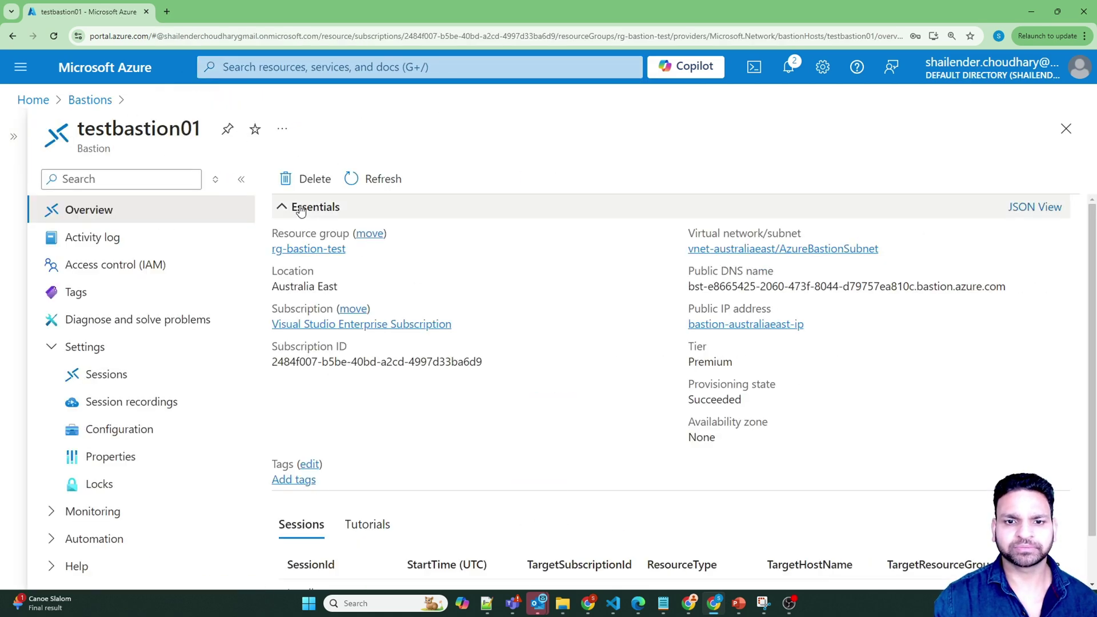
pyautogui.click(115, 434)
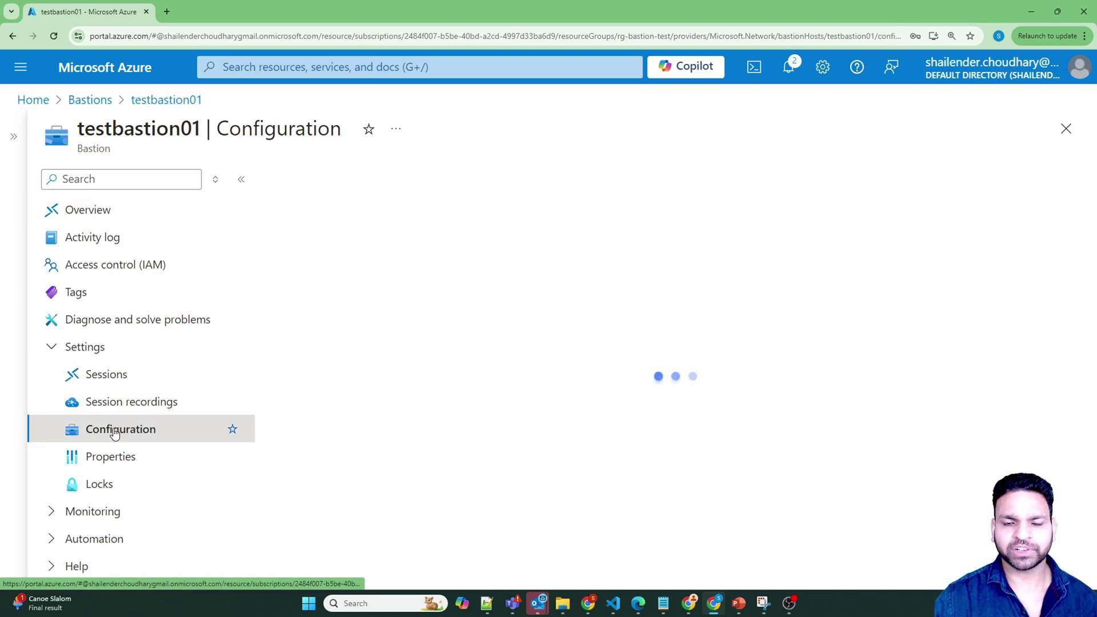
pyautogui.click(127, 404)
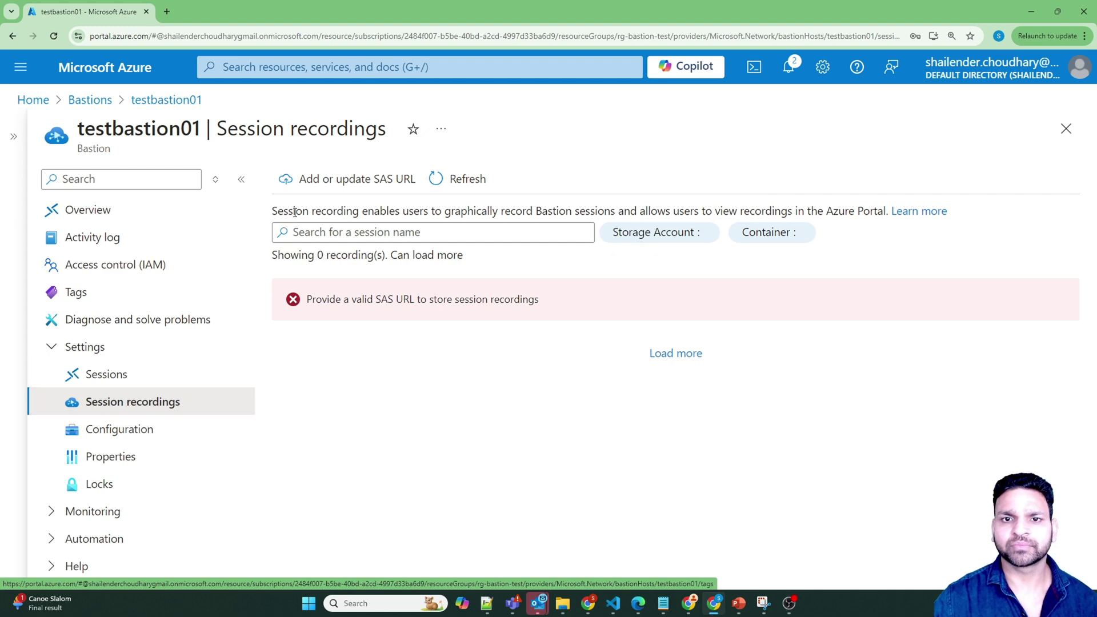
# Step: Paste the copied Blob SAS URL into the SAS URL field for session recordings and upload it
pyautogui.click(321, 180)
pyautogui.click(674, 249)
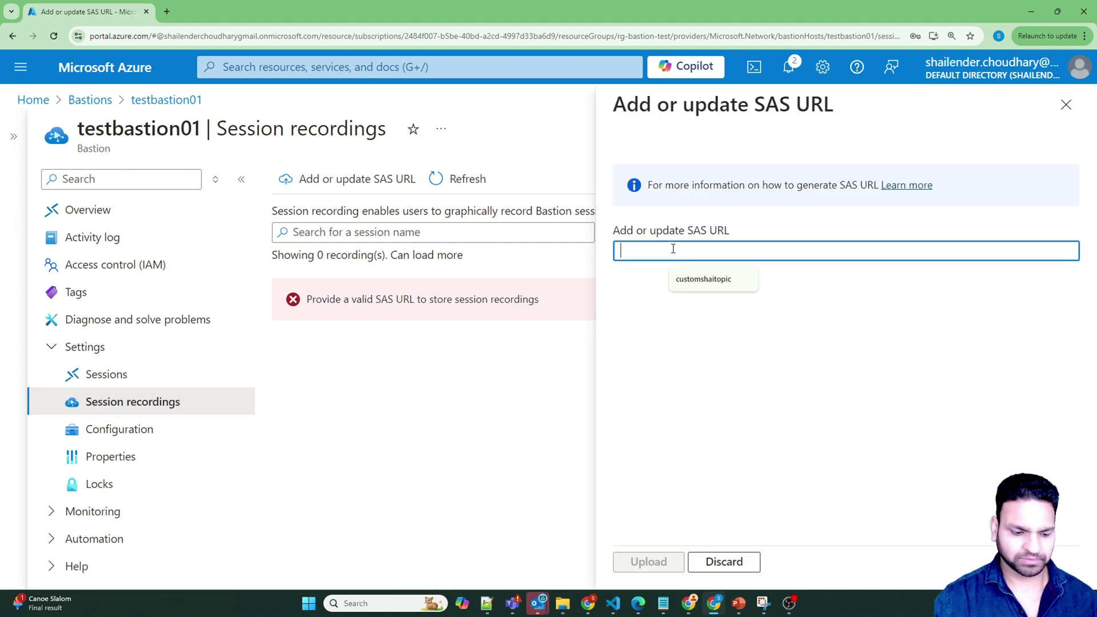
pyautogui.hotkey('ctrl', 'v')
pyautogui.click(649, 562)
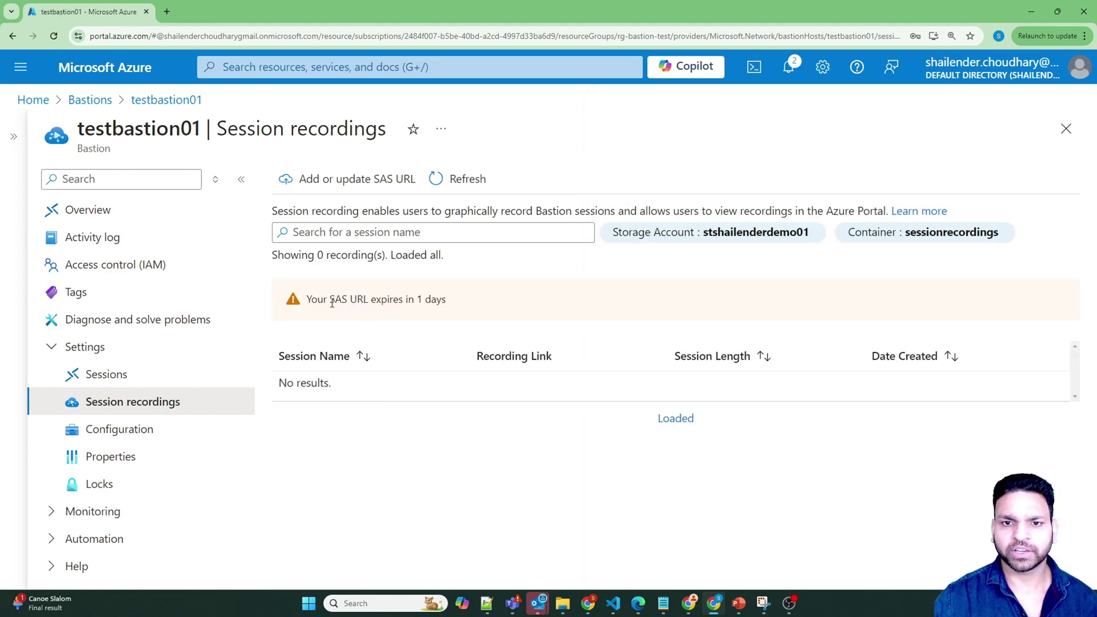
pyautogui.moveTo(332, 303); pyautogui.dragTo(449, 304)
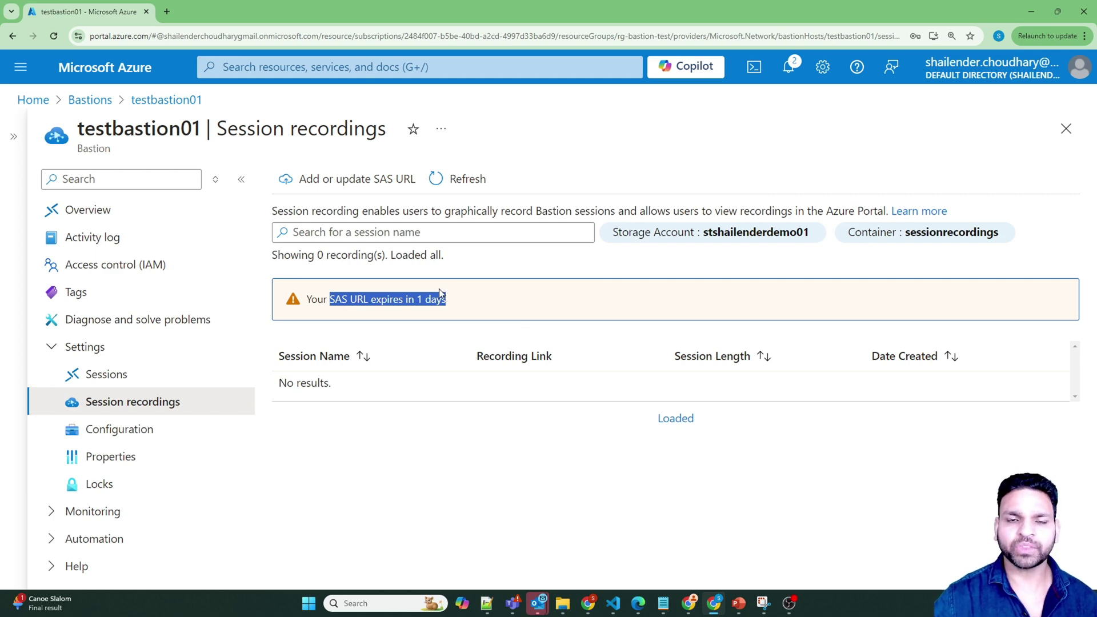
# Step: Open the Bastion connection settings of the virtual machine testvm01
pyautogui.click(268, 69)
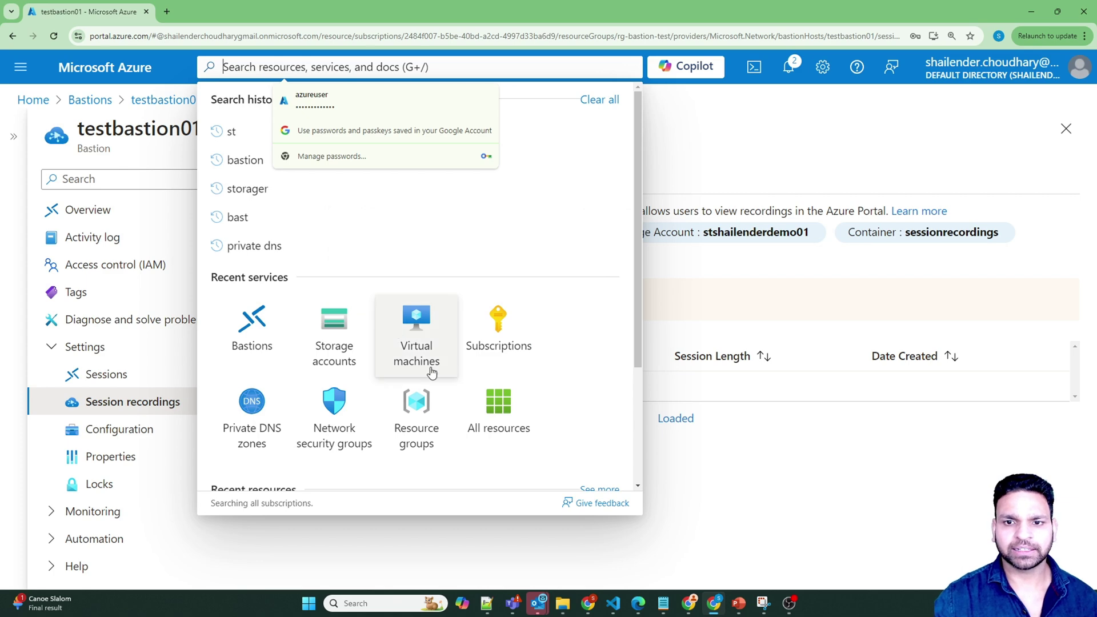
pyautogui.click(426, 338)
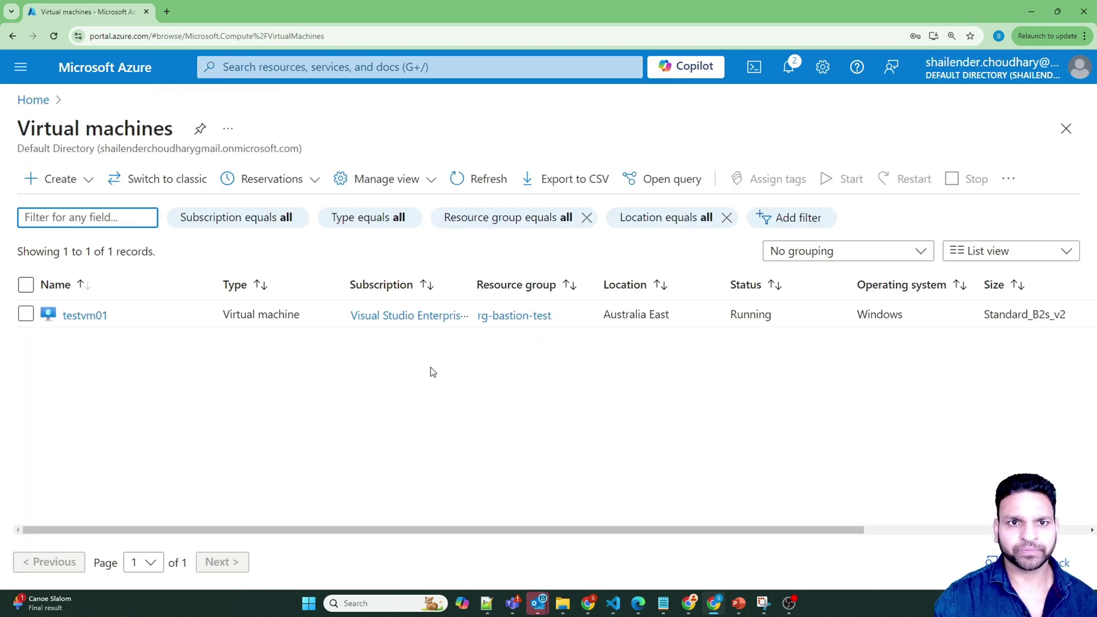
pyautogui.click(85, 316)
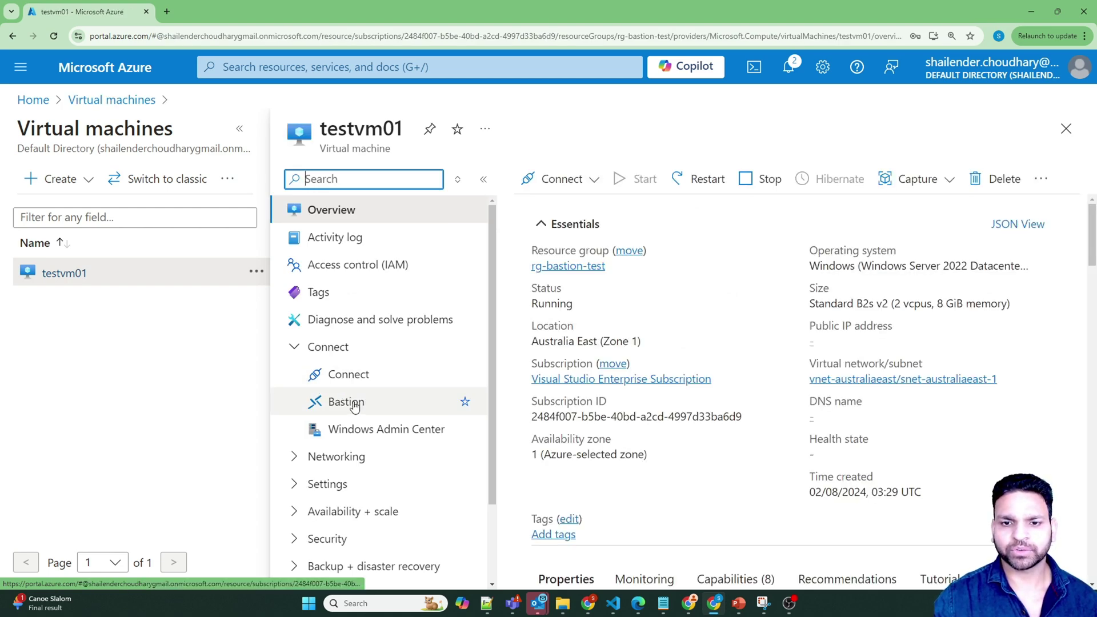
pyautogui.click(353, 405)
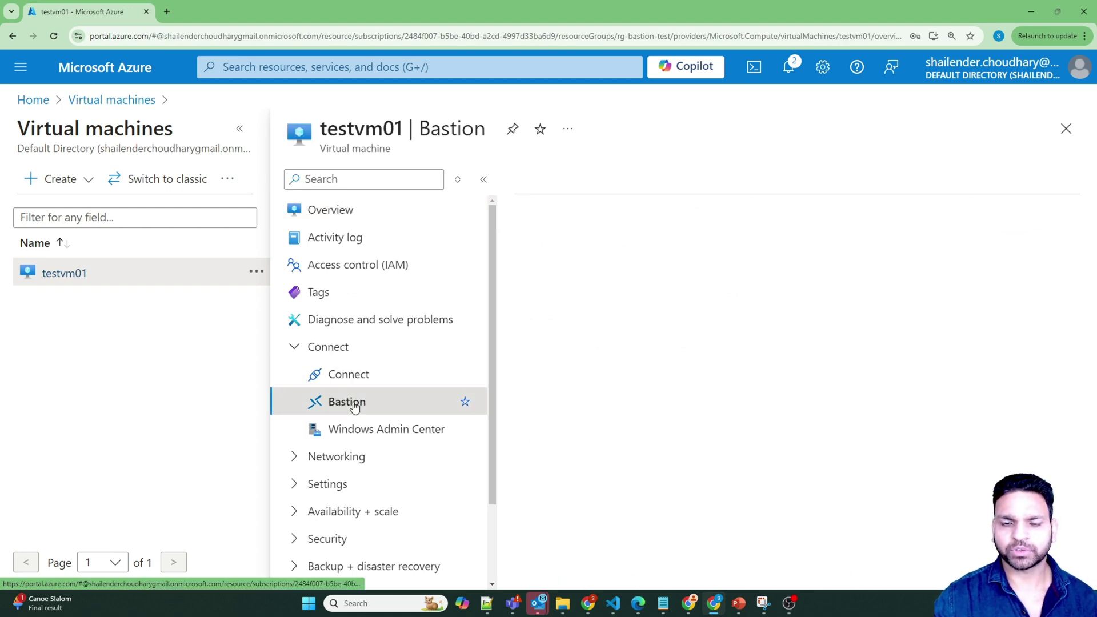
pyautogui.click(240, 128)
# Step: Connect to testvm01 with username azureuser and the VM password, and allow clipboard access and network discovery for the remote session
pyautogui.scroll(-3, 571, 373)
pyautogui.click(605, 362)
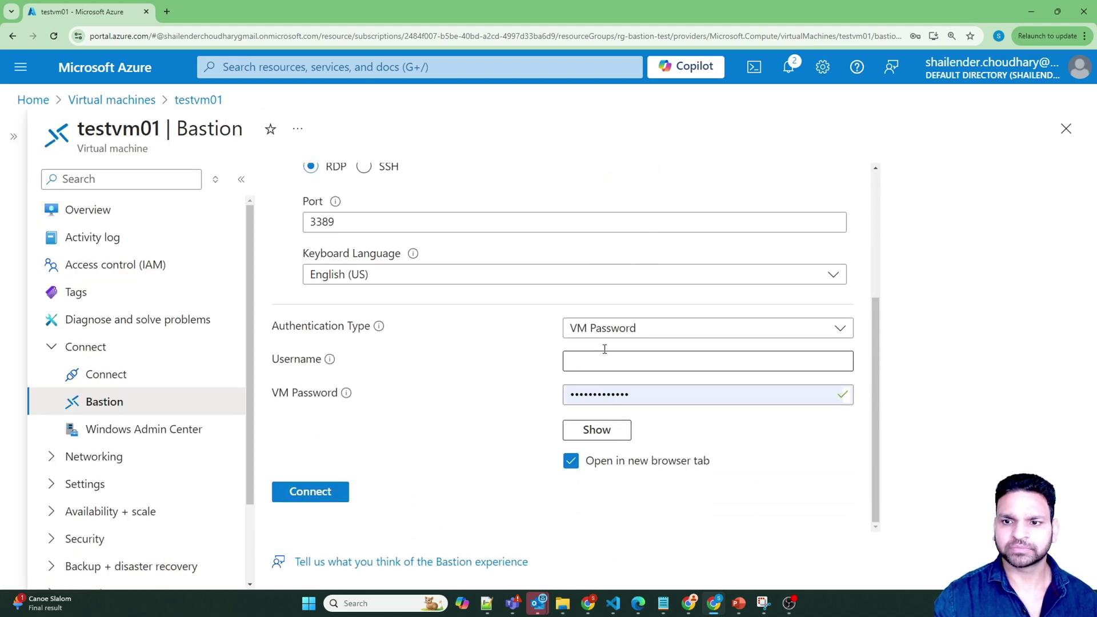
pyautogui.write('az')
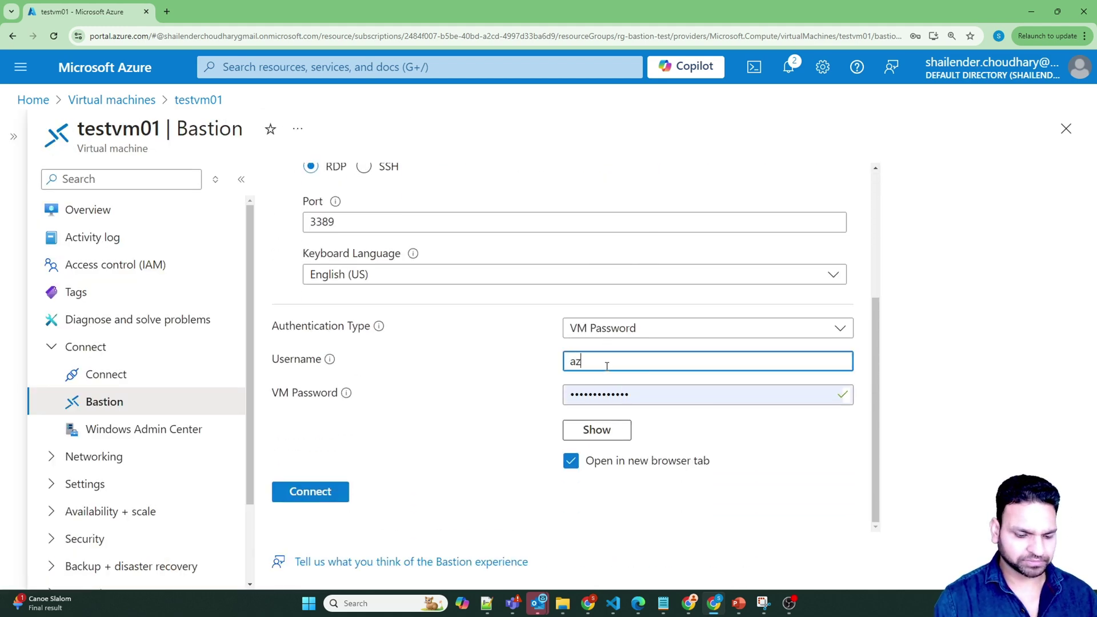
pyautogui.write('ureuser')
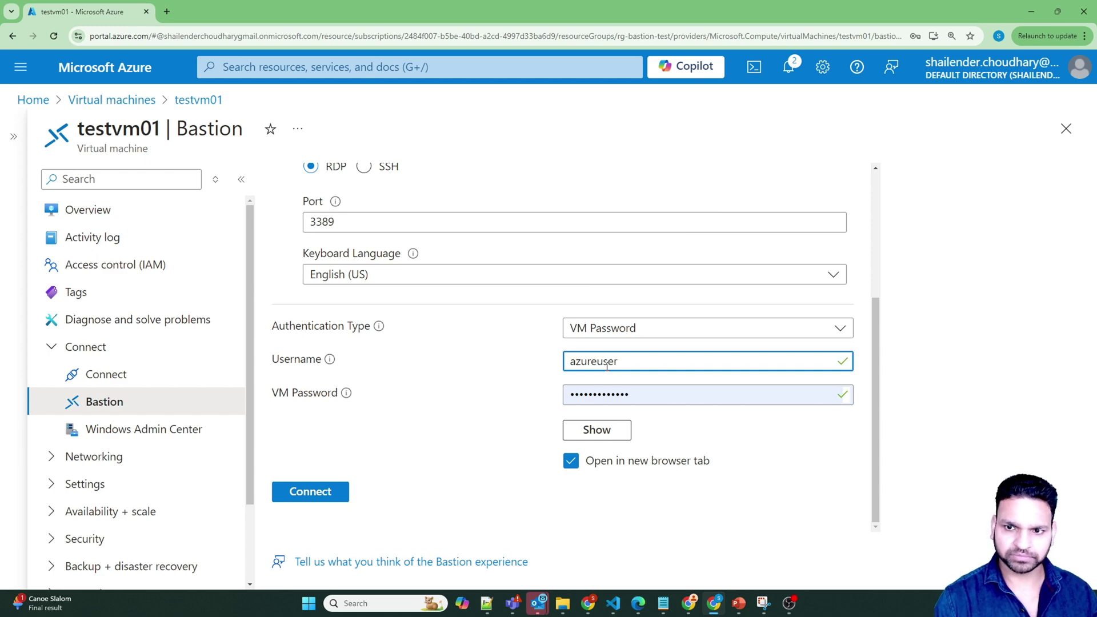
pyautogui.press('Tab')
pyautogui.write('••')
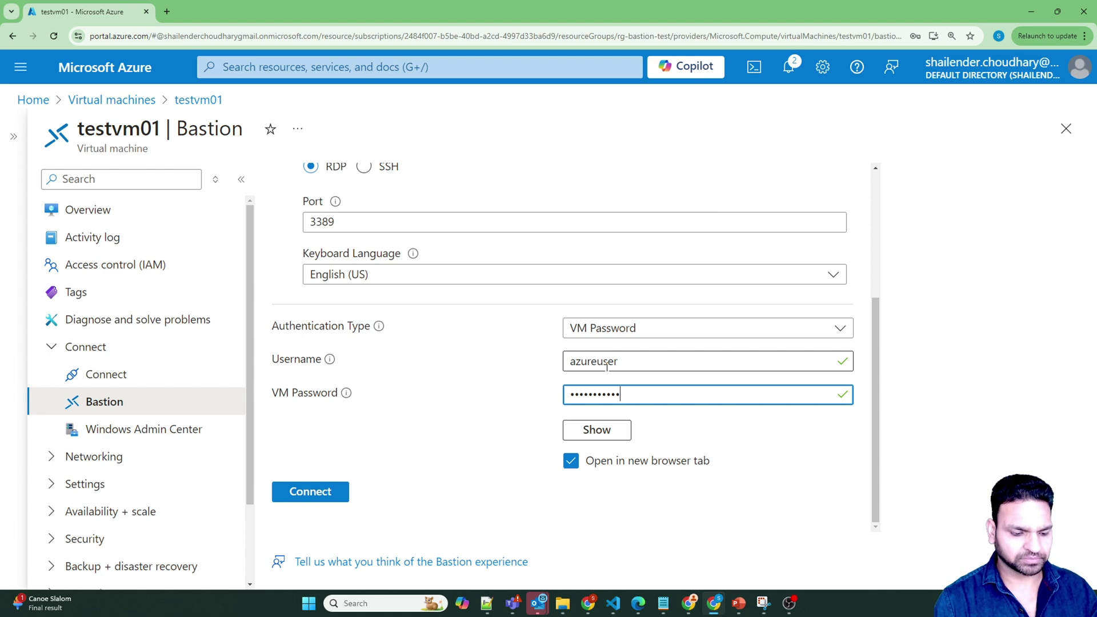
pyautogui.click(318, 492)
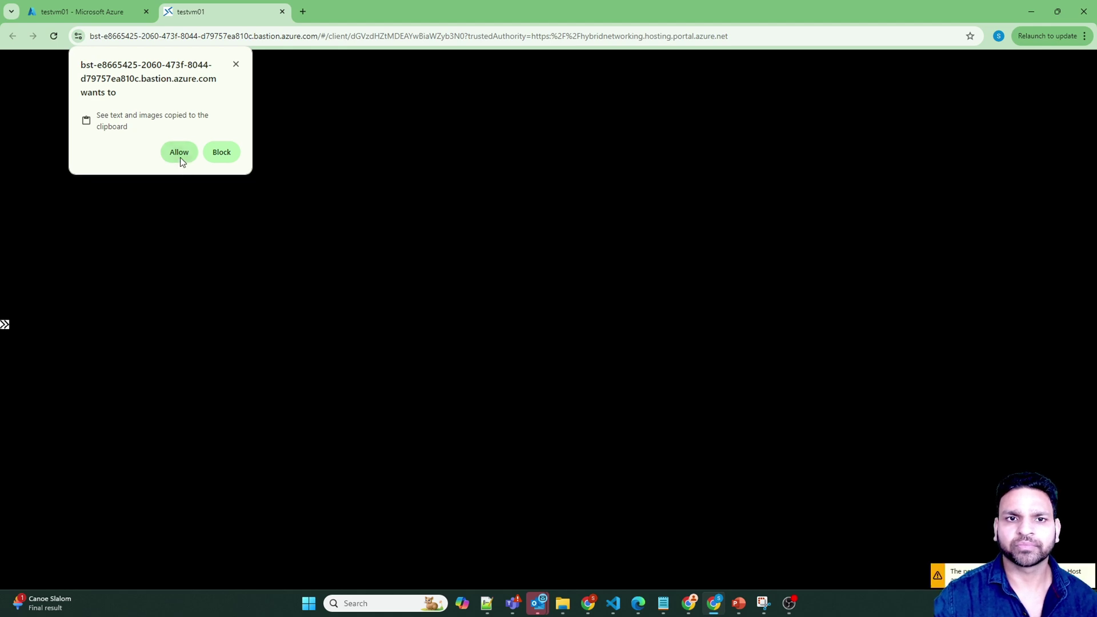
pyautogui.click(178, 153)
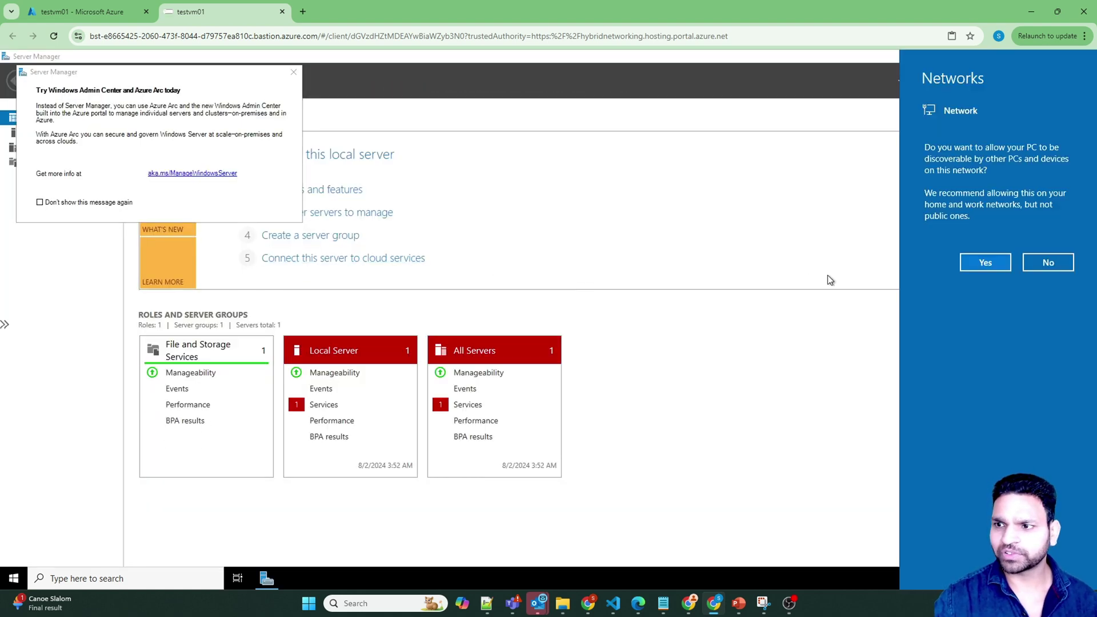
pyautogui.click(966, 264)
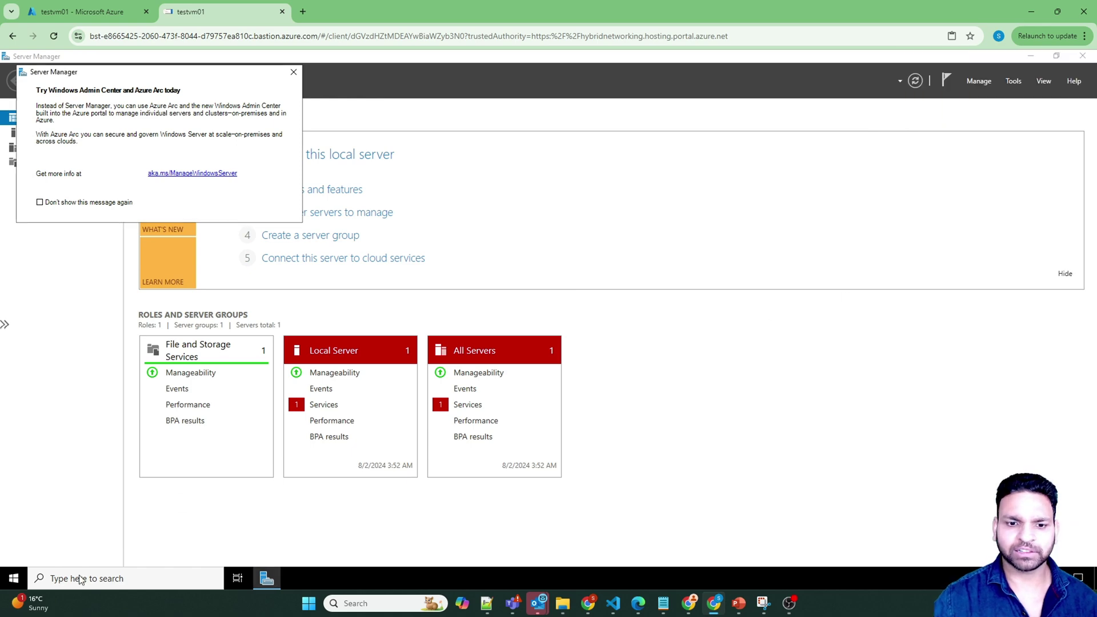
# Step: Open Notepad on the remote VM and write "Hello....this is a test for recording"
pyautogui.click(88, 578)
pyautogui.write('notepad')
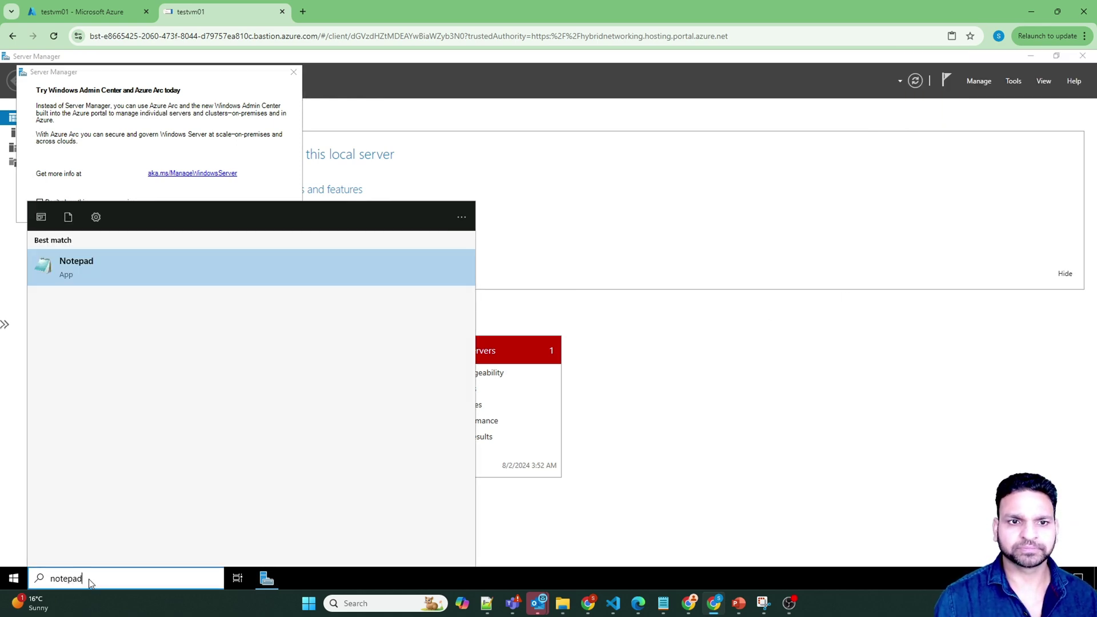
pyautogui.press('Return')
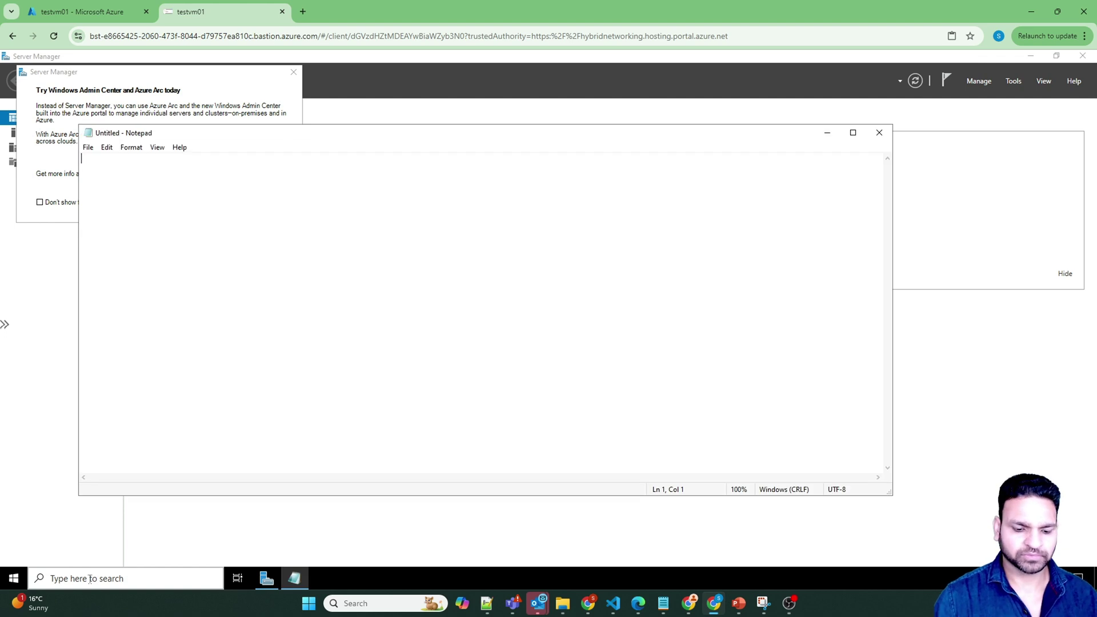
pyautogui.write('H')
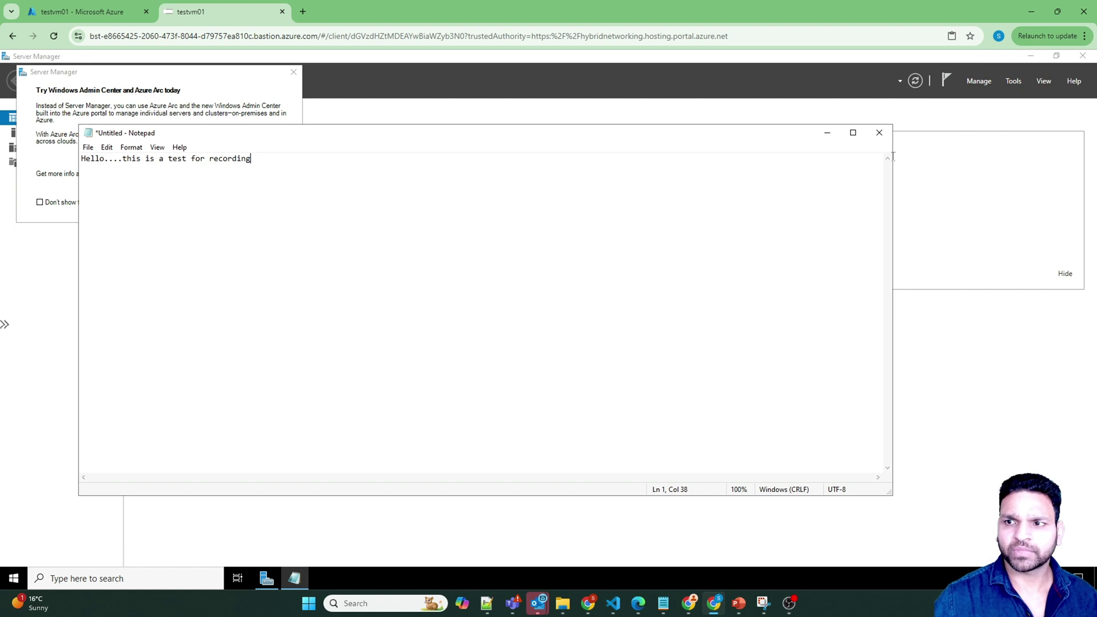
# Step: Close Notepad without saving the note and end the remote session on testvm01
pyautogui.click(881, 134)
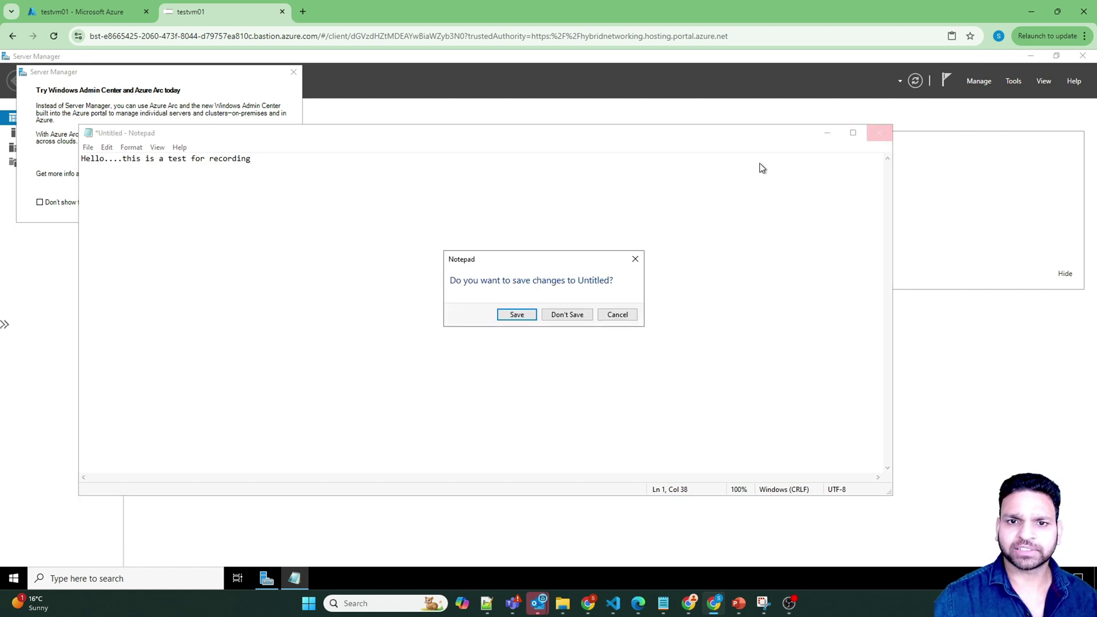
pyautogui.click(567, 316)
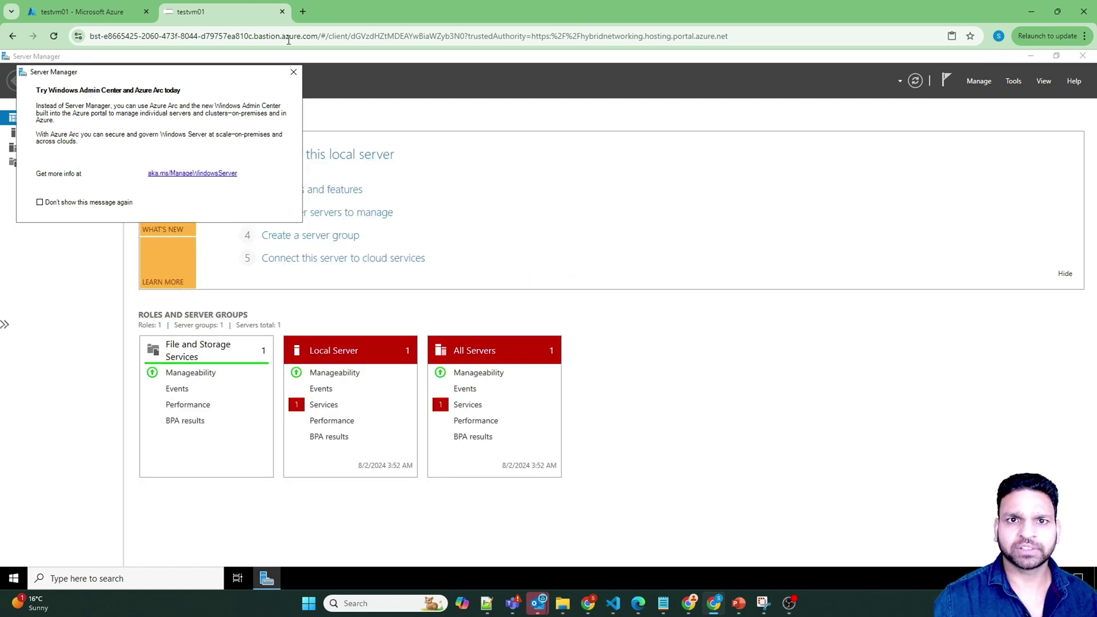
pyautogui.click(282, 11)
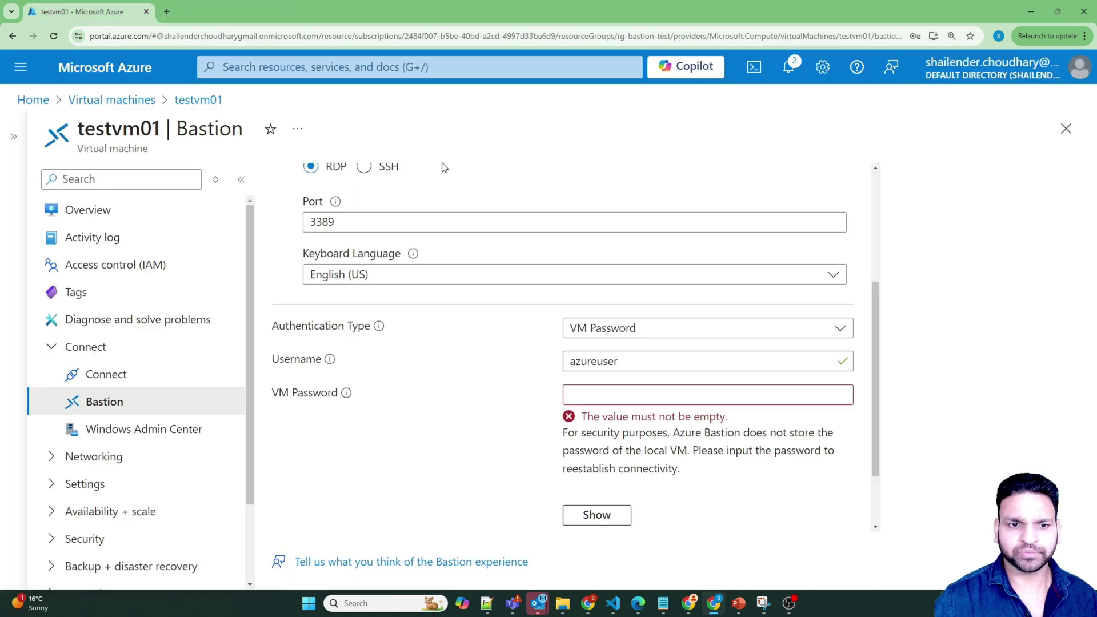
# Step: Open the session recordings of the Bastion host testbastion01, dismissing the browser's password warning
pyautogui.click(329, 70)
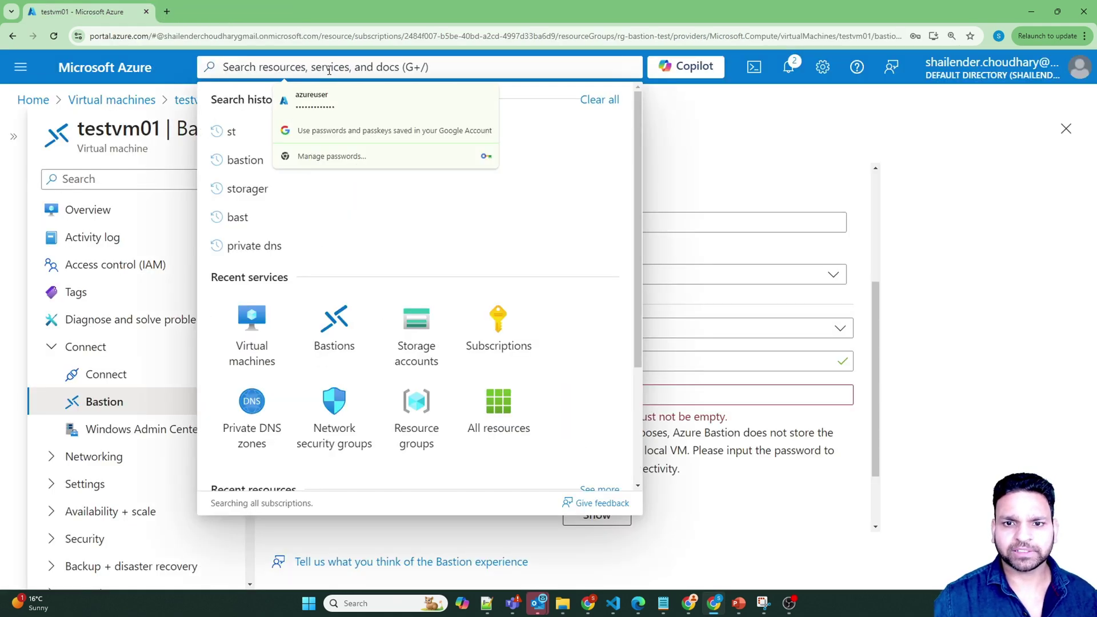
pyautogui.click(337, 320)
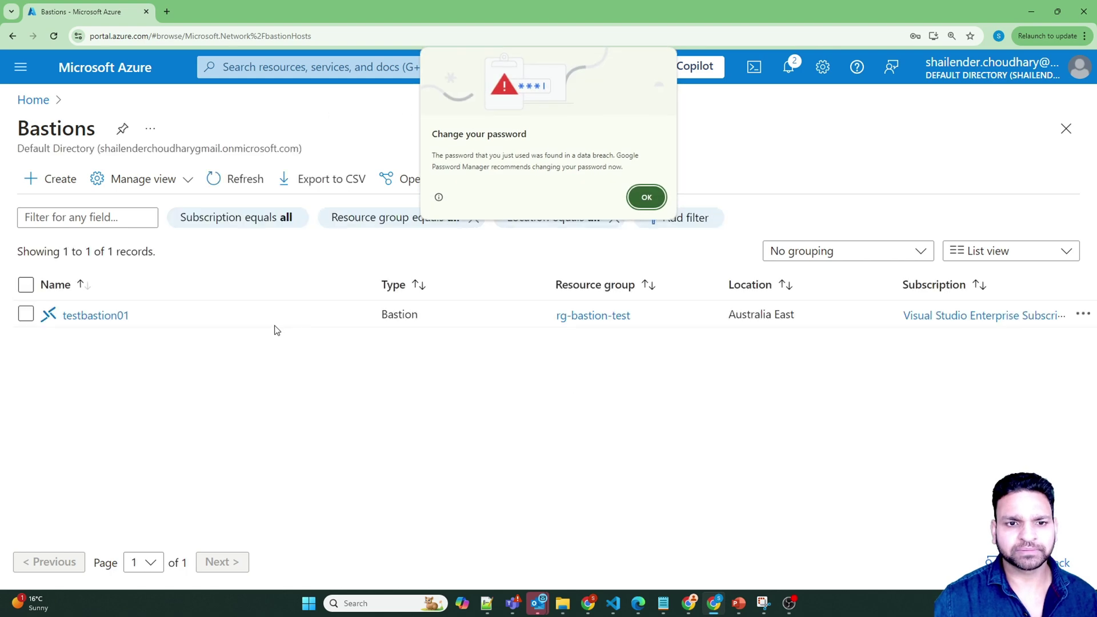
pyautogui.click(642, 198)
pyautogui.click(80, 317)
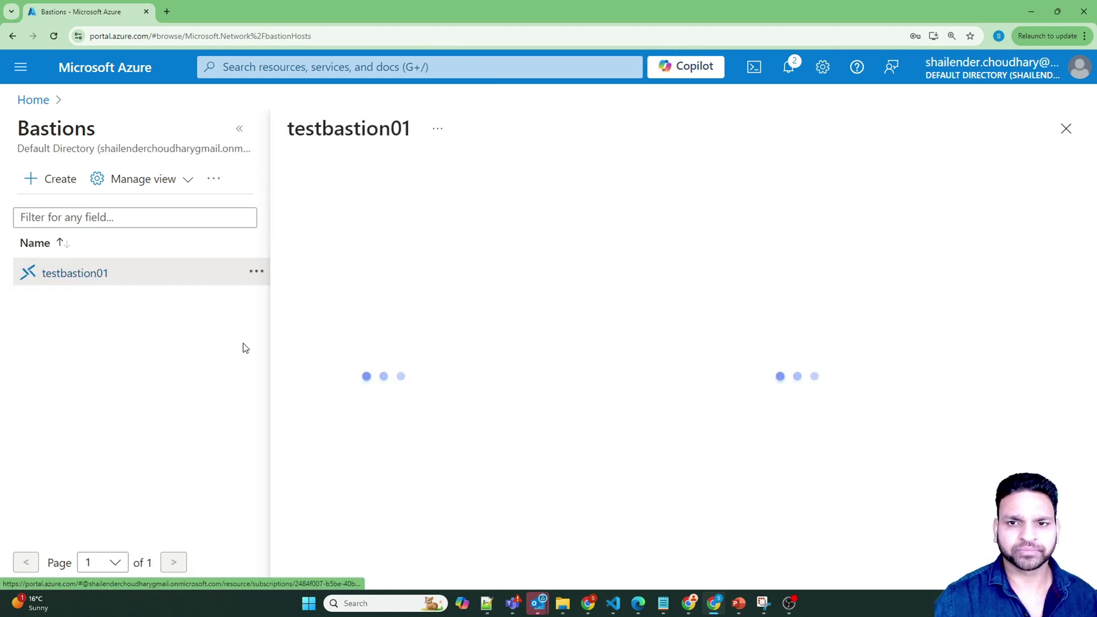
pyautogui.click(239, 128)
pyautogui.click(109, 407)
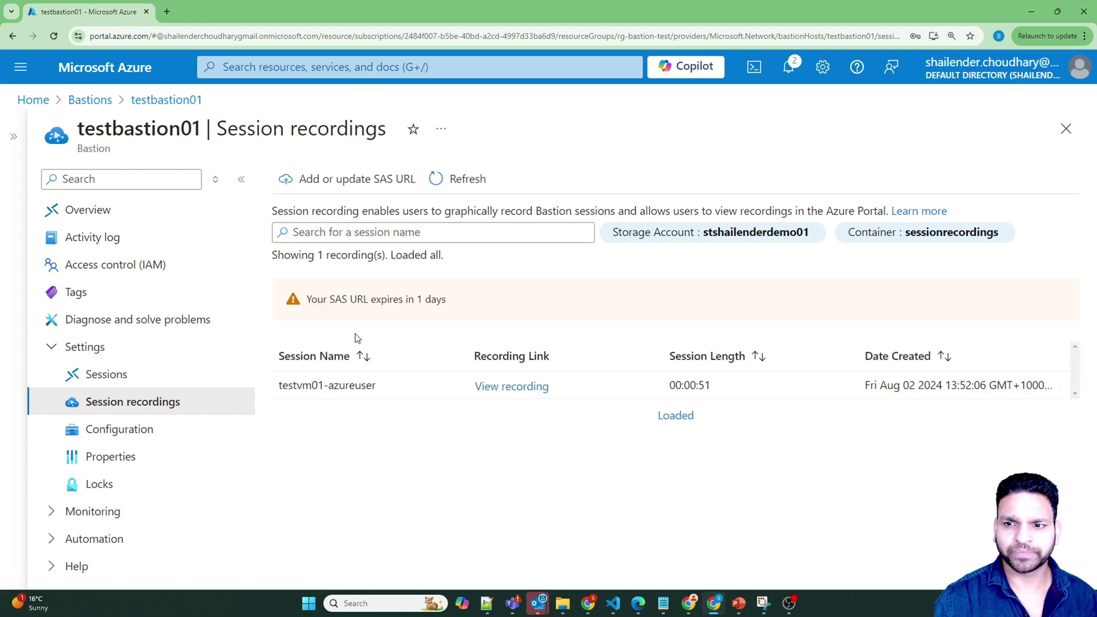
# Step: Open the recording of the testvm01-azureuser session and check its length in the player
pyautogui.tripleClick(683, 384)
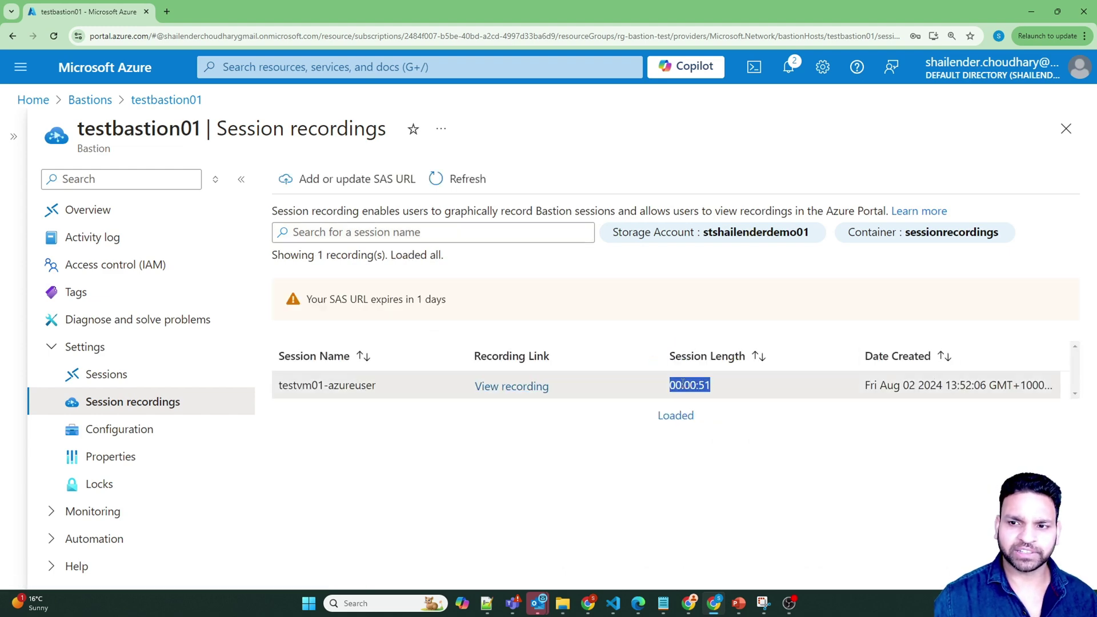
pyautogui.click(514, 387)
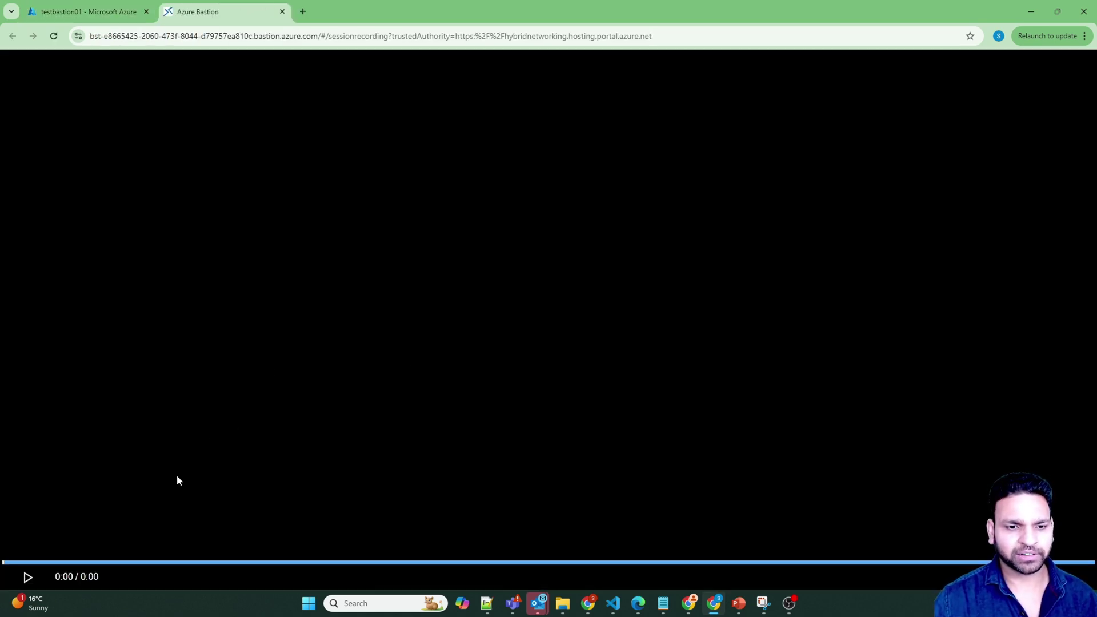
pyautogui.moveTo(61, 578); pyautogui.dragTo(109, 582)
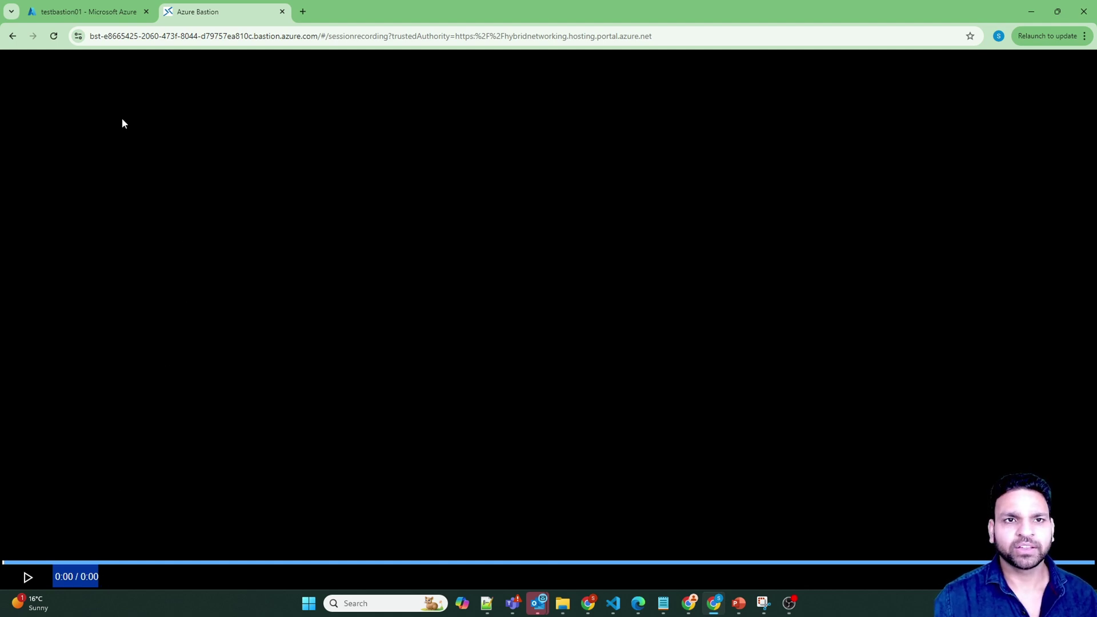
# Step: Open the resource sharing (CORS) settings of the storage account in resource group rg-bastion-test, in a separate browser tab
pyautogui.click(90, 12)
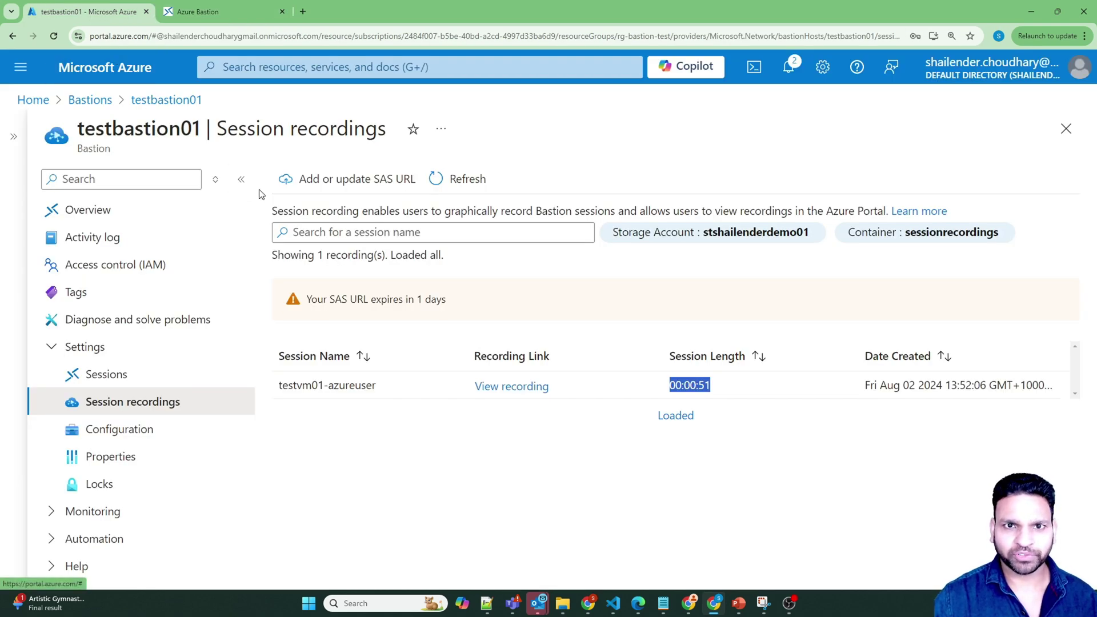
pyautogui.click(276, 72)
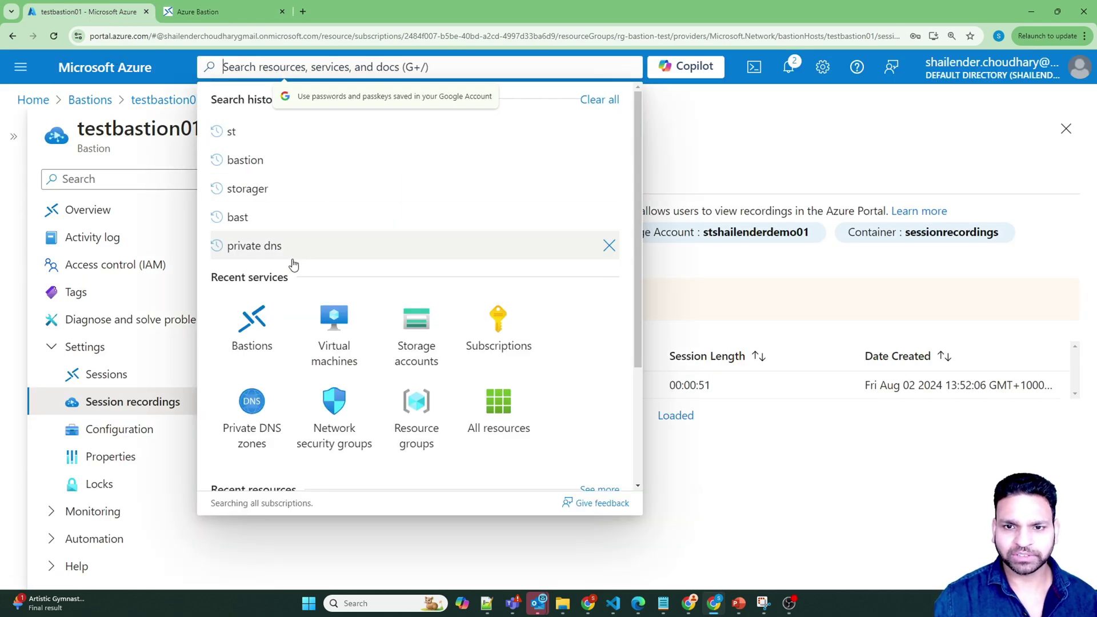
pyautogui.click(224, 8)
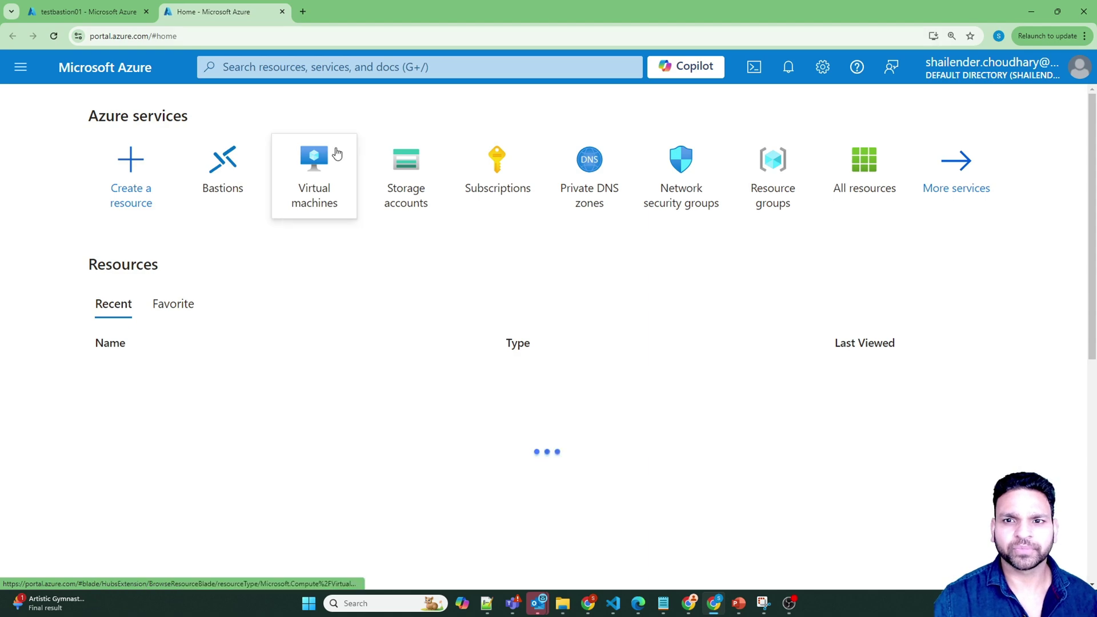
pyautogui.click(397, 169)
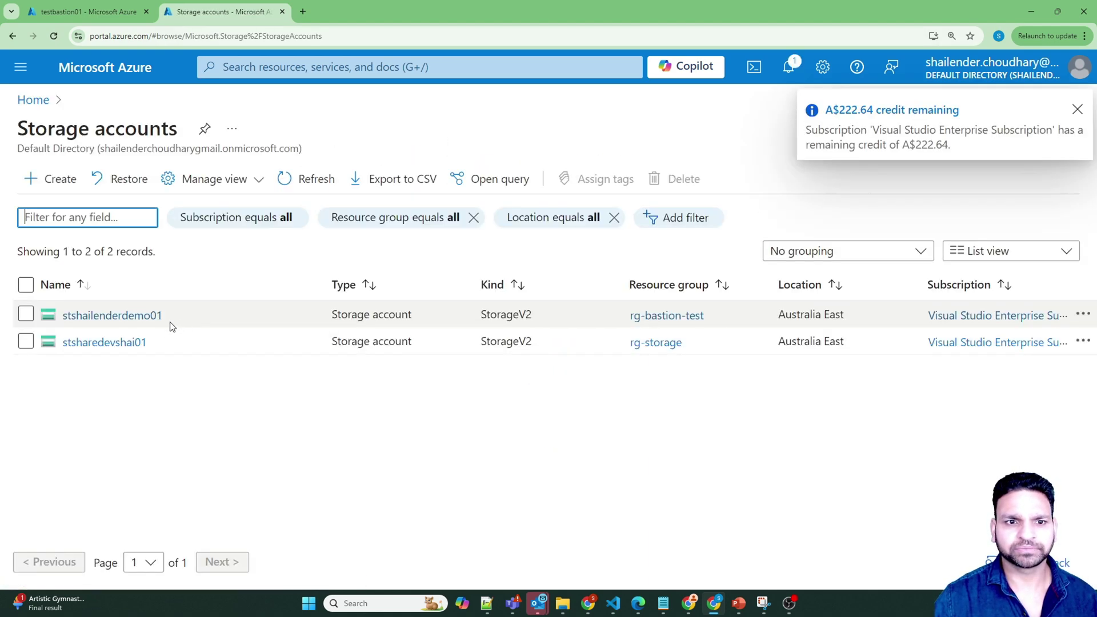
pyautogui.click(112, 315)
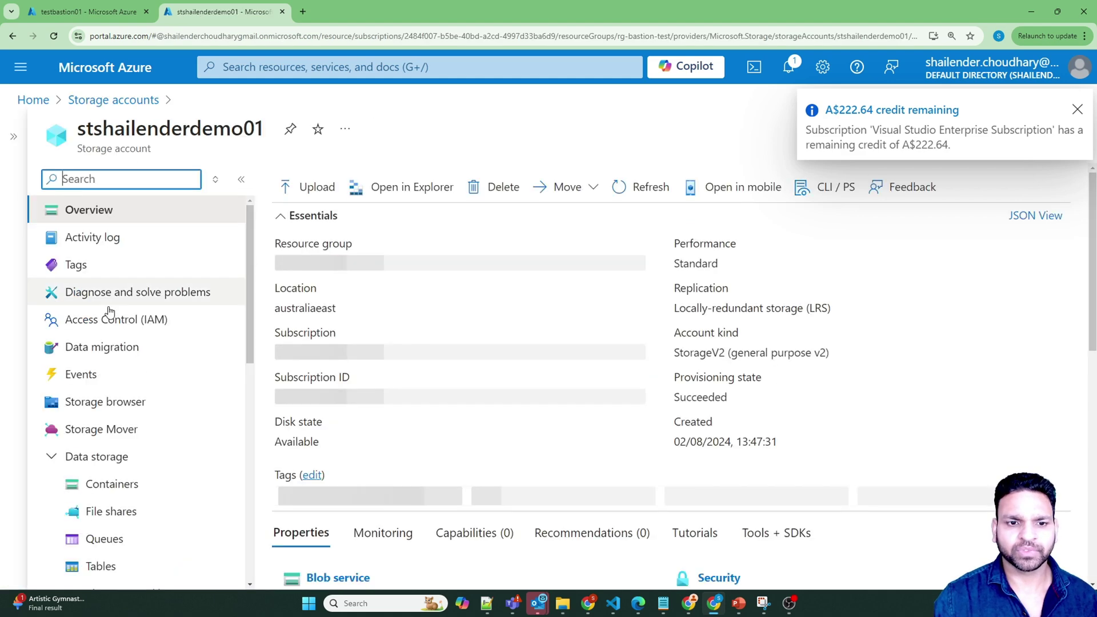
pyautogui.scroll(-8, 110, 312)
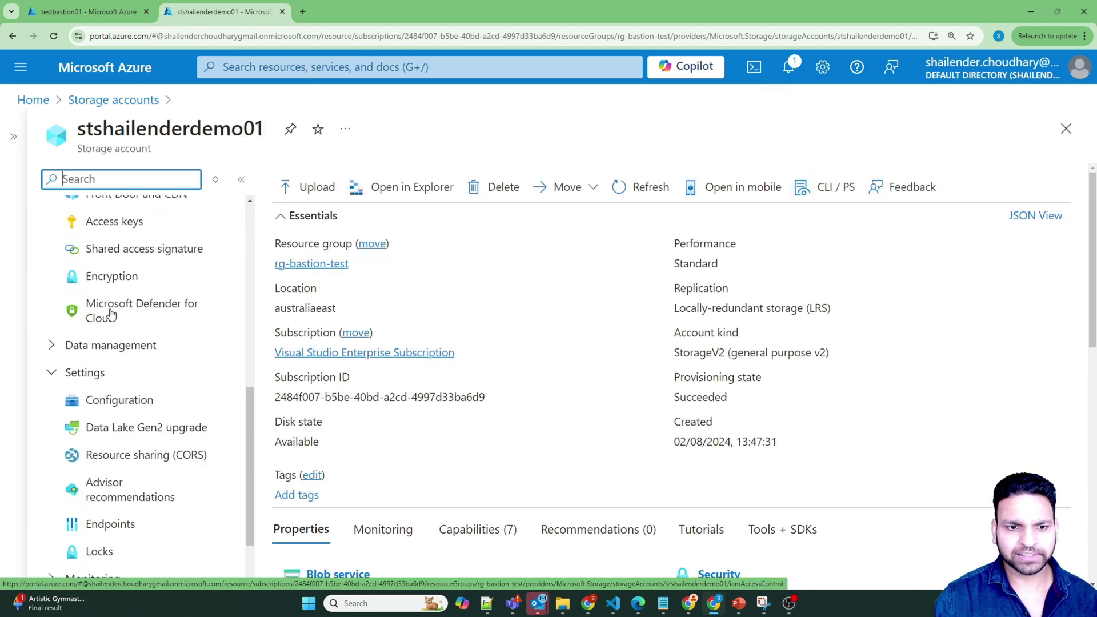
pyautogui.scroll(-2, 112, 316)
pyautogui.click(148, 401)
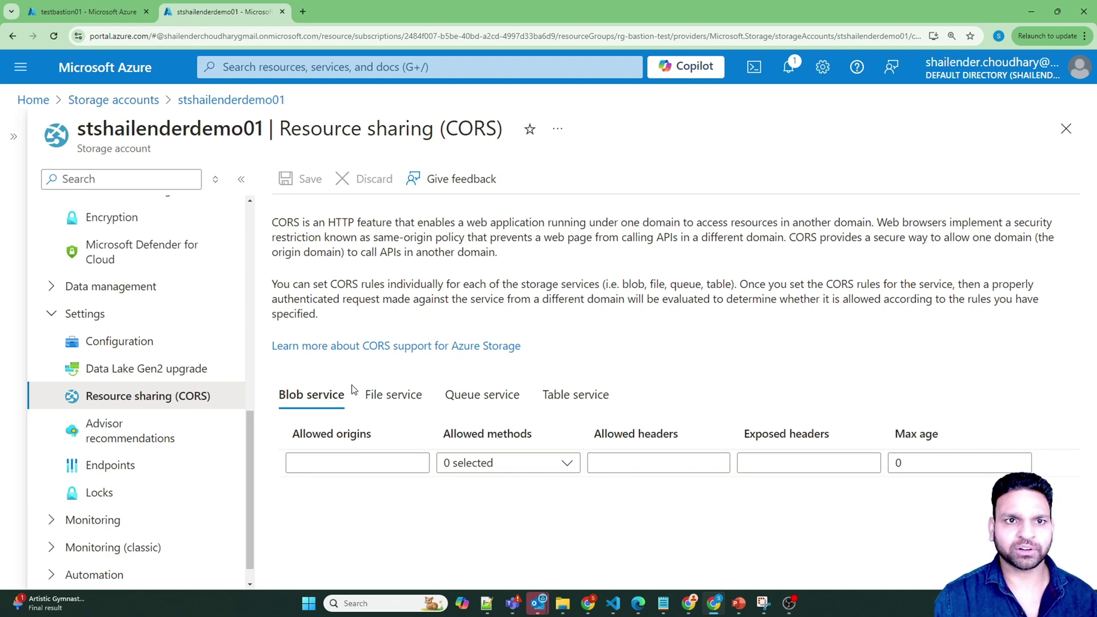
# Step: Copy the public DNS name of testbastion01 from its overview
pyautogui.click(64, 12)
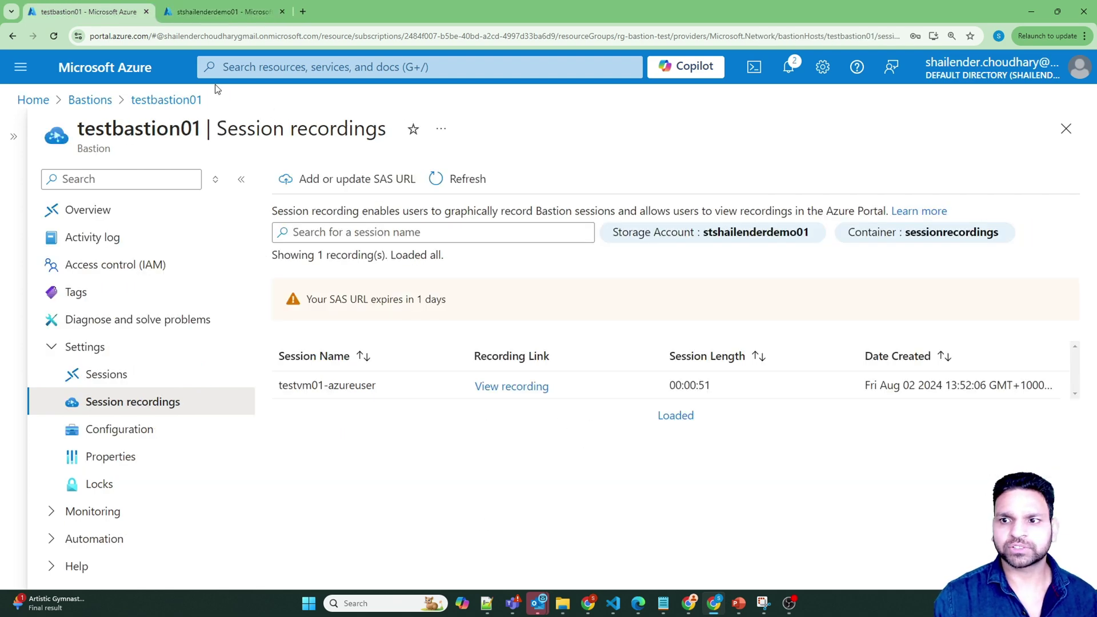
pyautogui.click(91, 213)
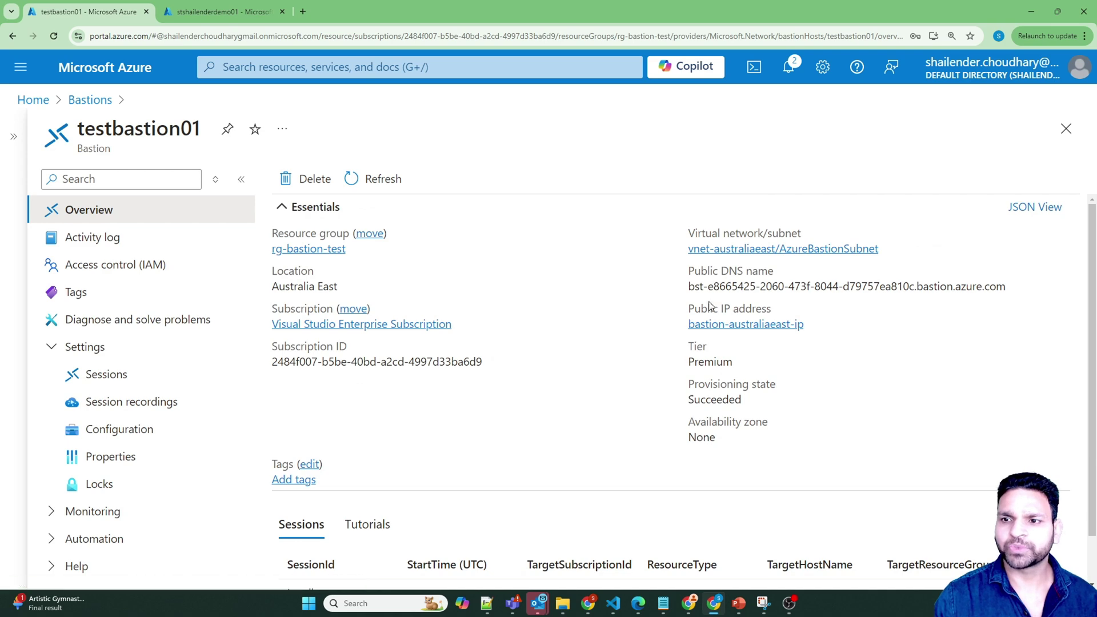
pyautogui.click(1016, 286)
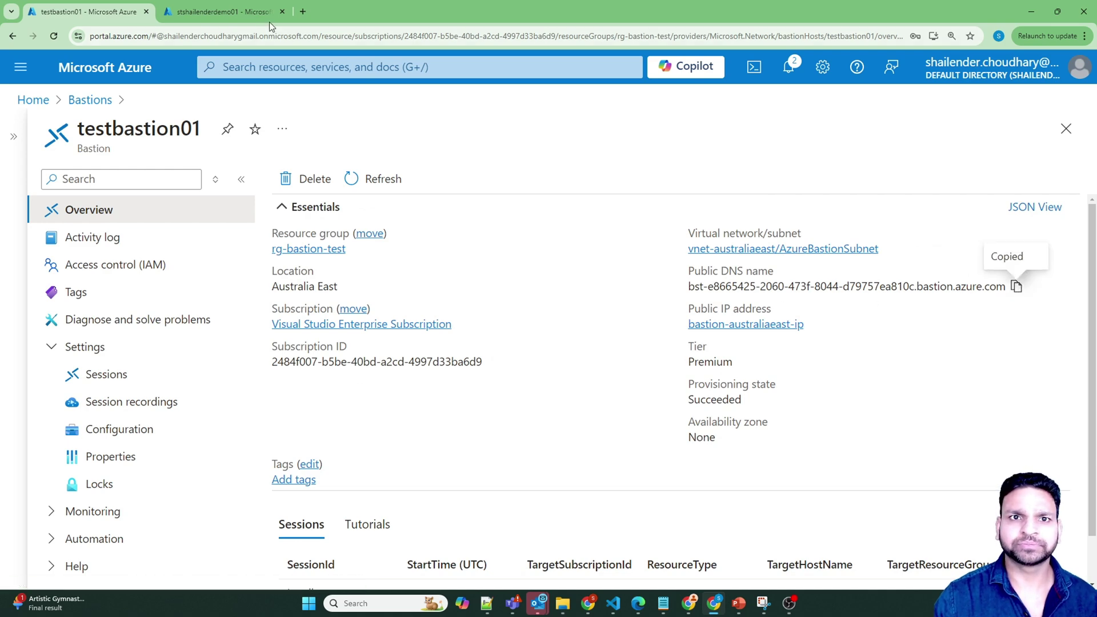
pyautogui.hotkey('ctrl', 'Tab')
pyautogui.click(327, 464)
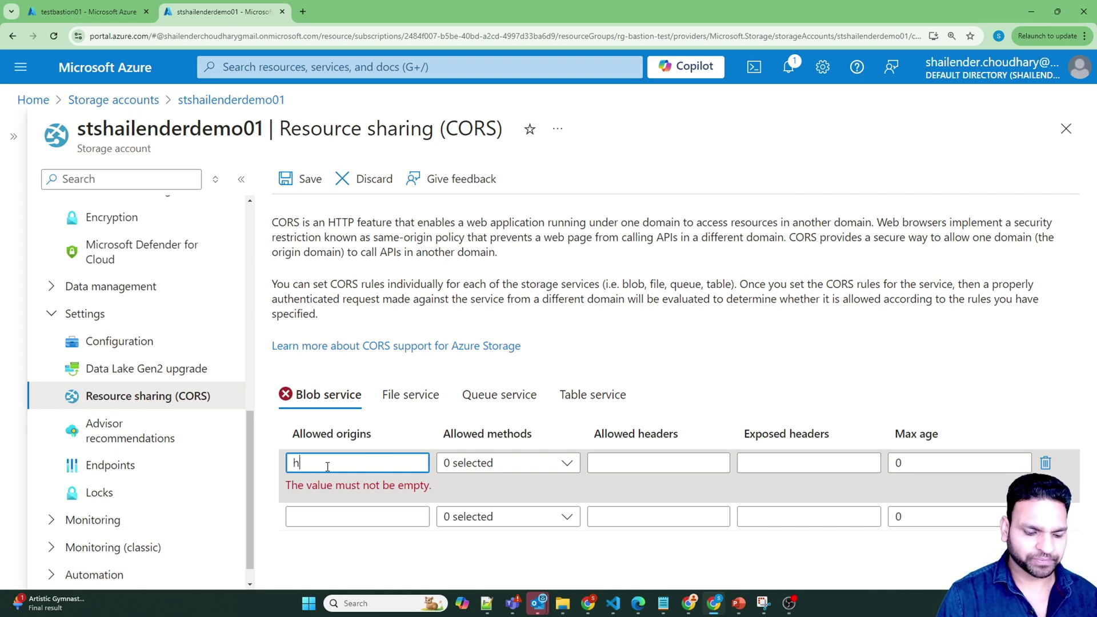
pyautogui.write('https://')
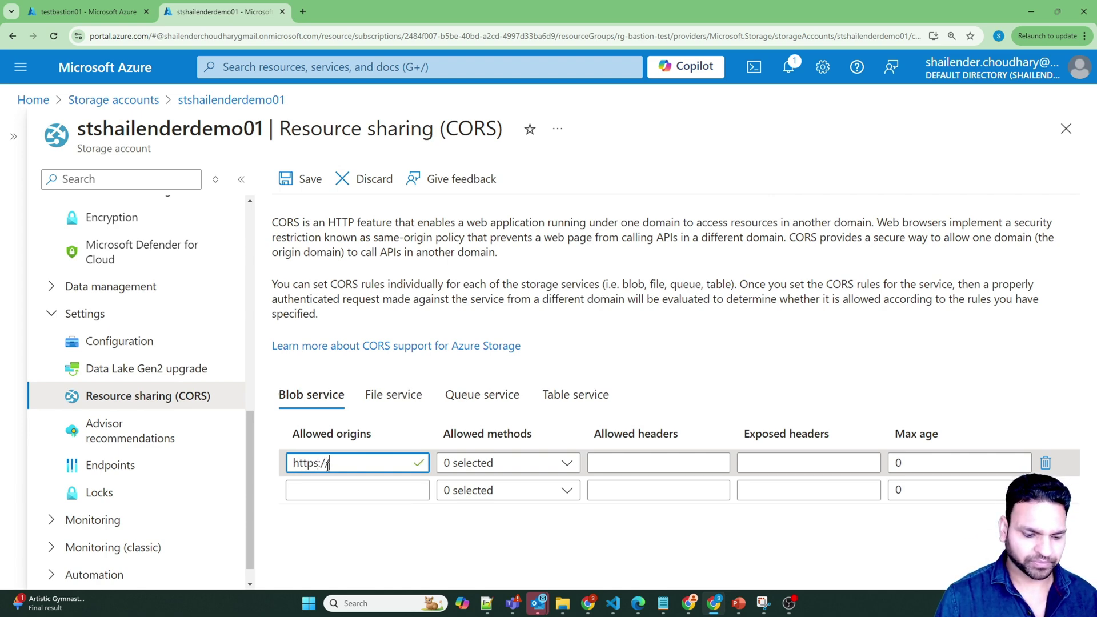
pyautogui.hotkey('ctrl', 'v')
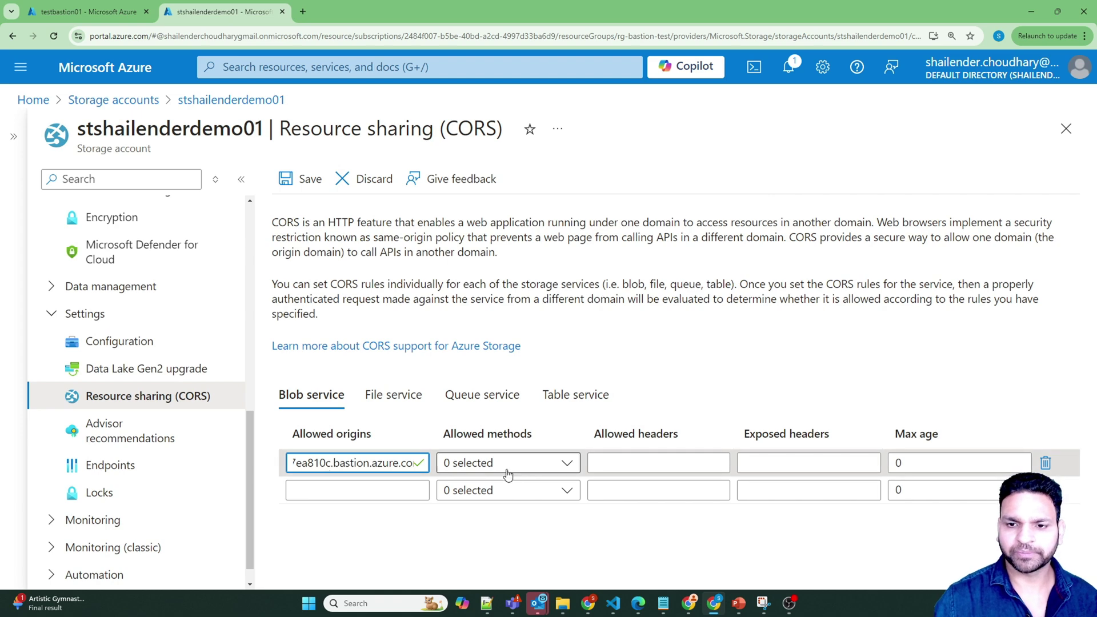
# Step: Allow the GET method and set the max age to 64000 for the Blob service CORS rule, and save it
pyautogui.click(567, 468)
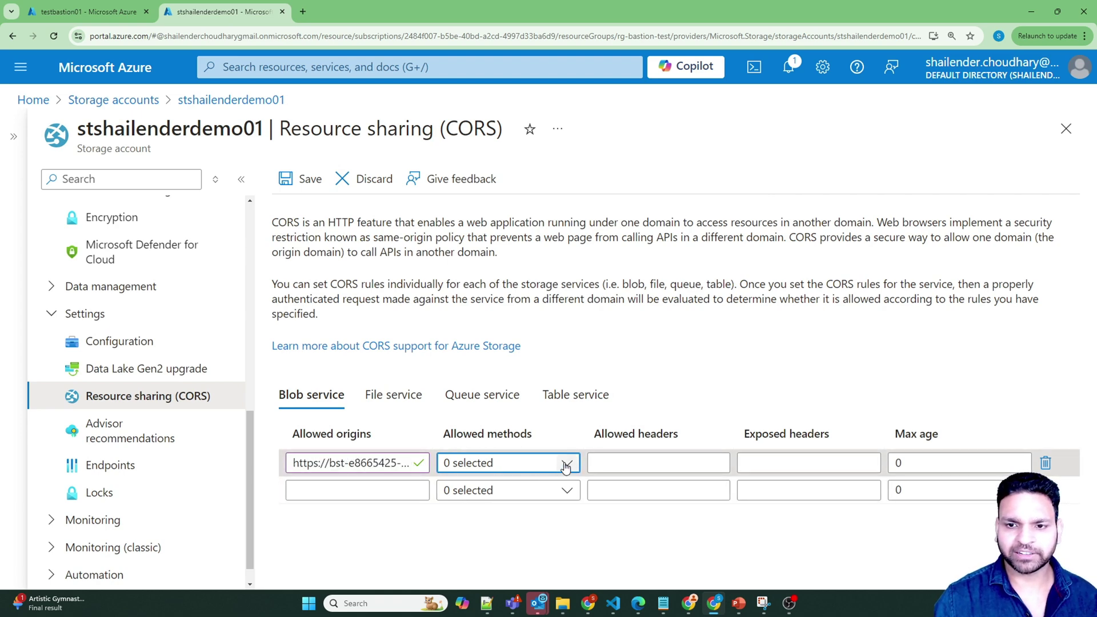
pyautogui.click(565, 464)
pyautogui.click(452, 274)
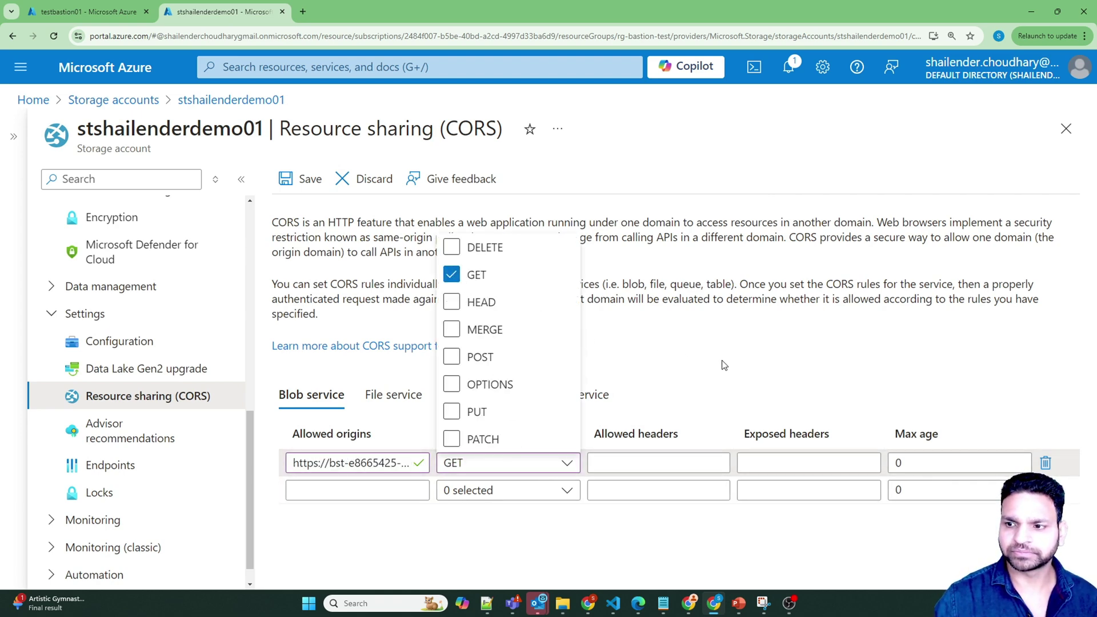
pyautogui.click(866, 443)
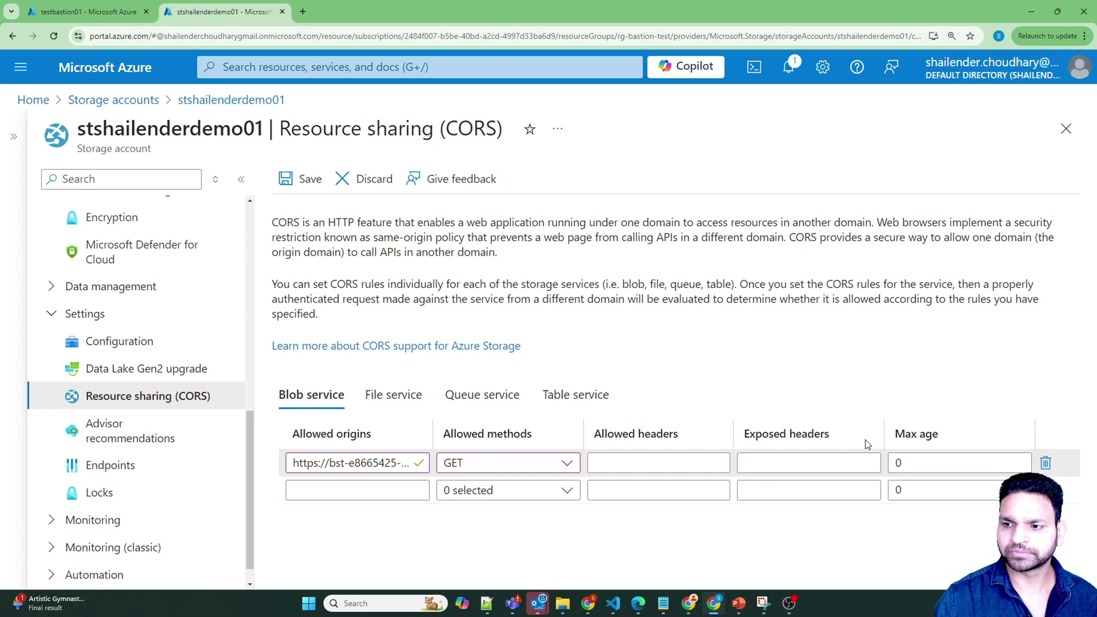
pyautogui.doubleClick(917, 465)
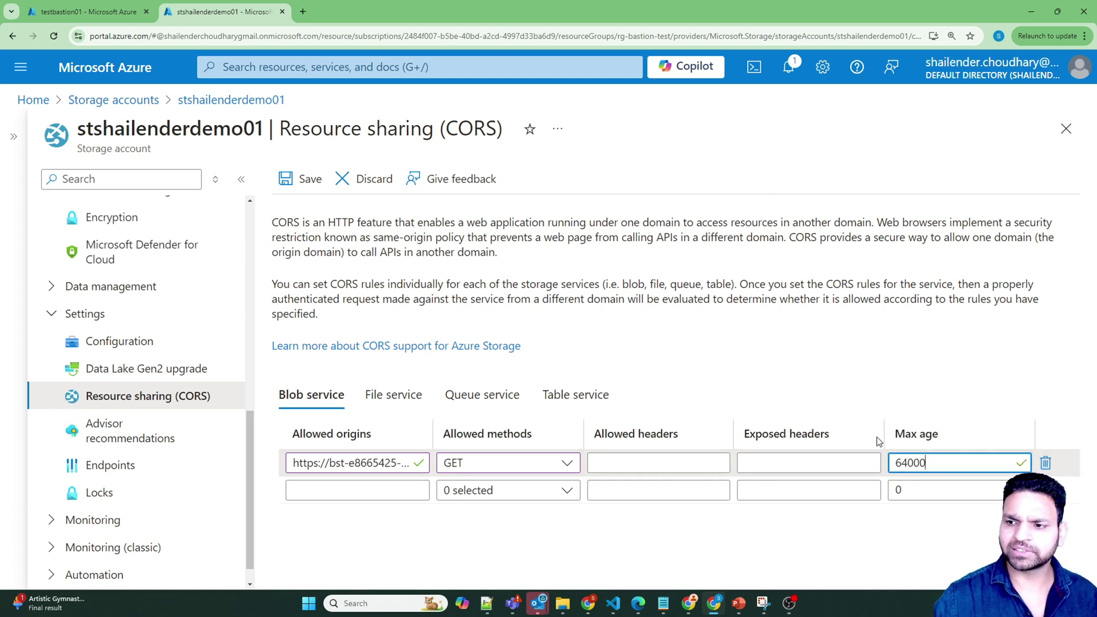
pyautogui.click(789, 332)
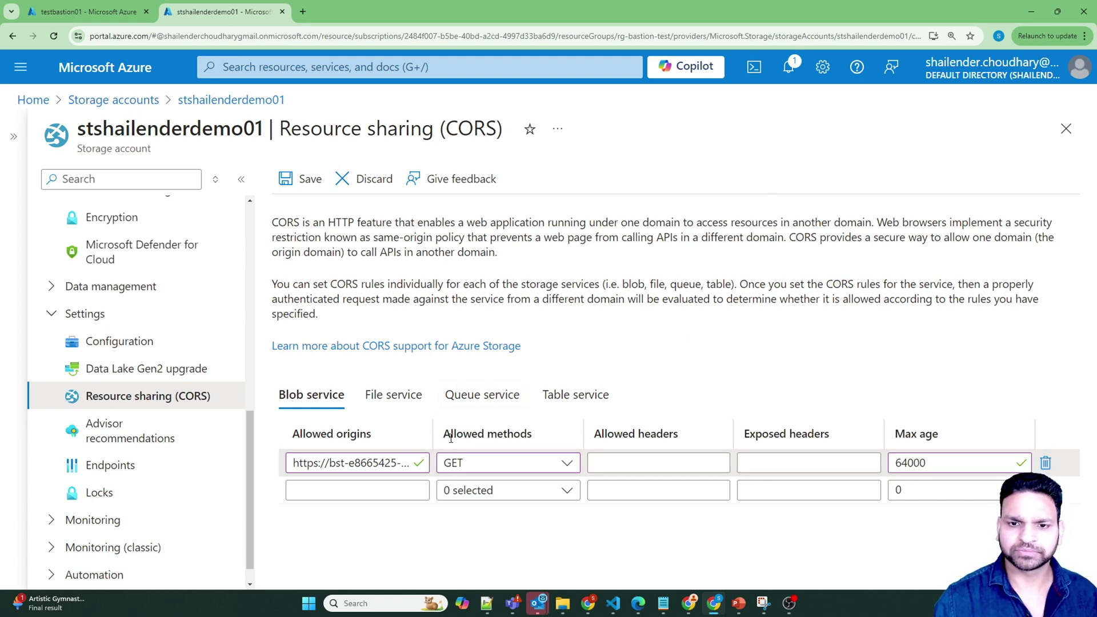
pyautogui.click(305, 170)
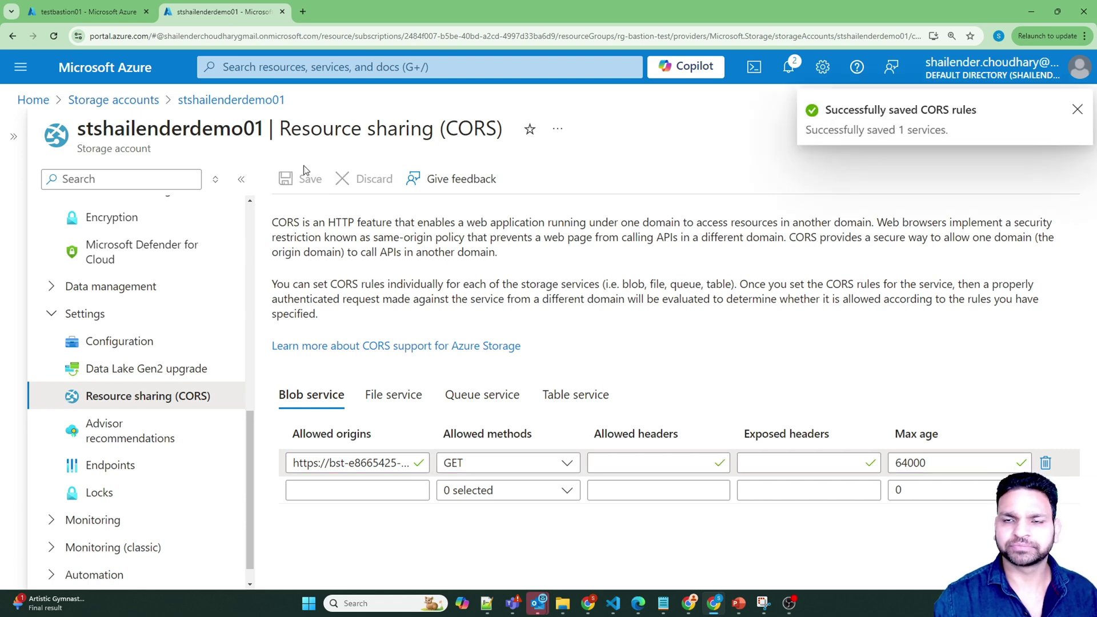
# Step: Refresh the session recordings of testbastion01 and open the testvm01-azureuser recording for viewing
pyautogui.click(88, 11)
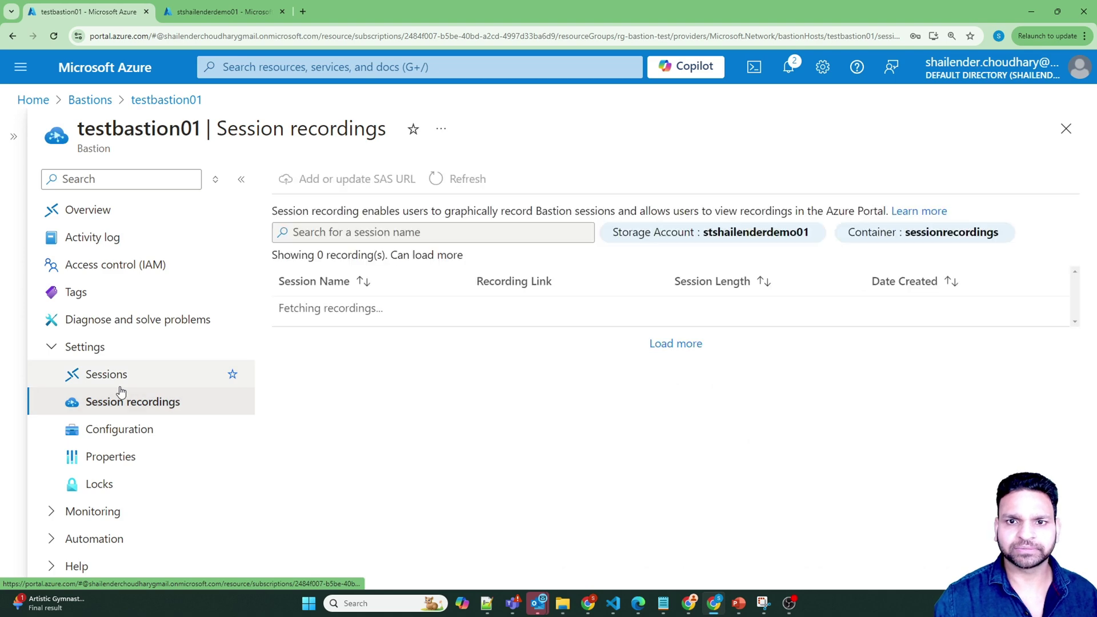
pyautogui.click(460, 180)
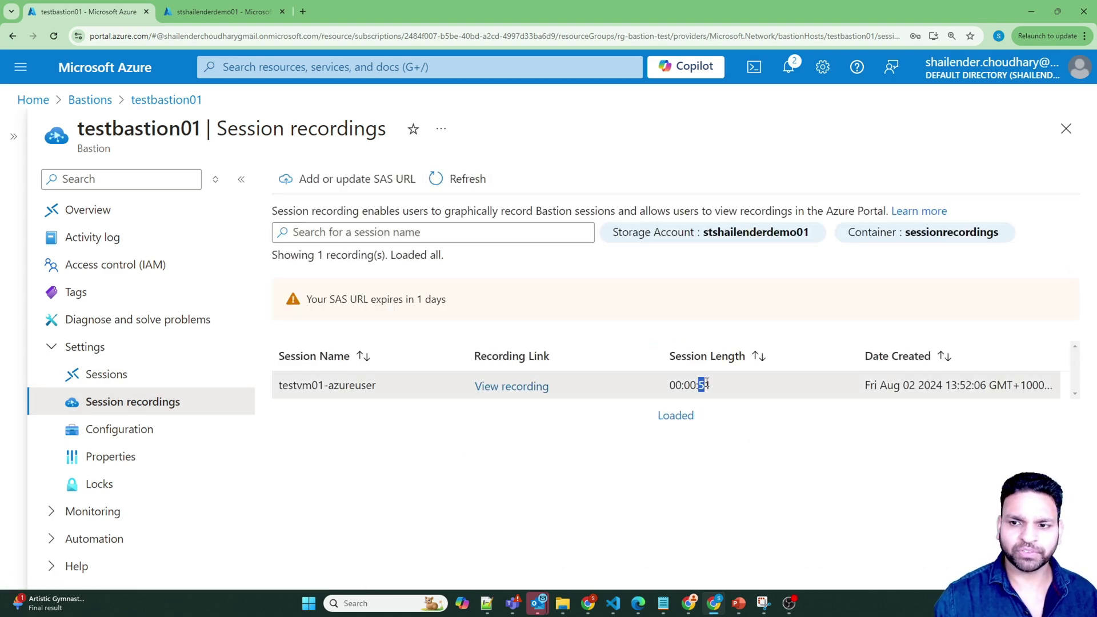
pyautogui.click(519, 388)
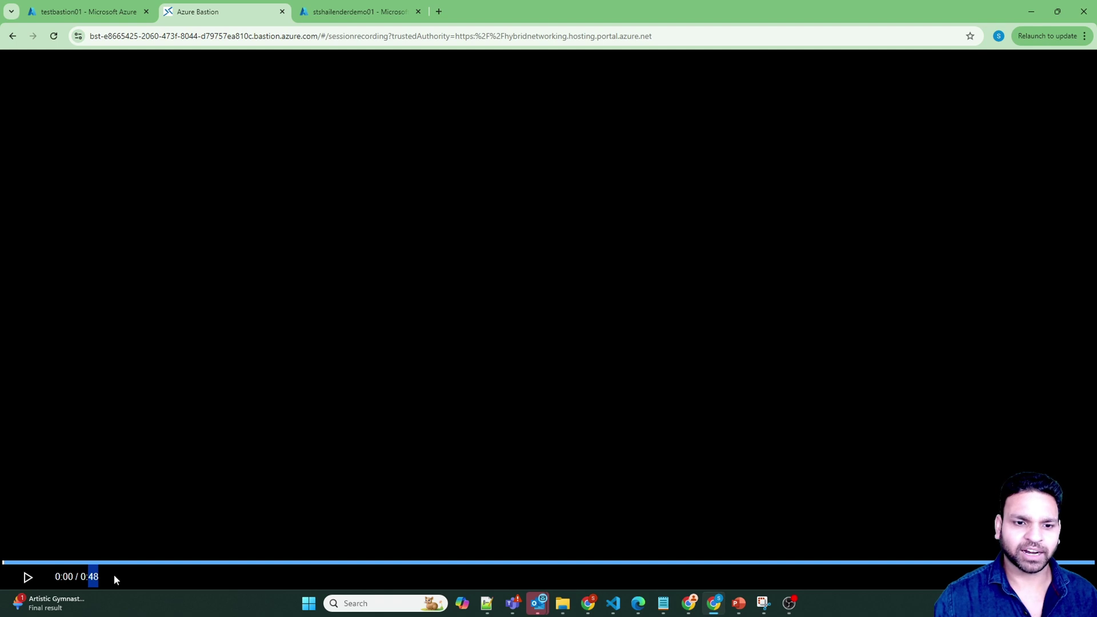
# Step: Play the testvm01-azureuser session recording, skip ahead to about the middle, and close the playback after watching the Notepad activity
pyautogui.click(27, 577)
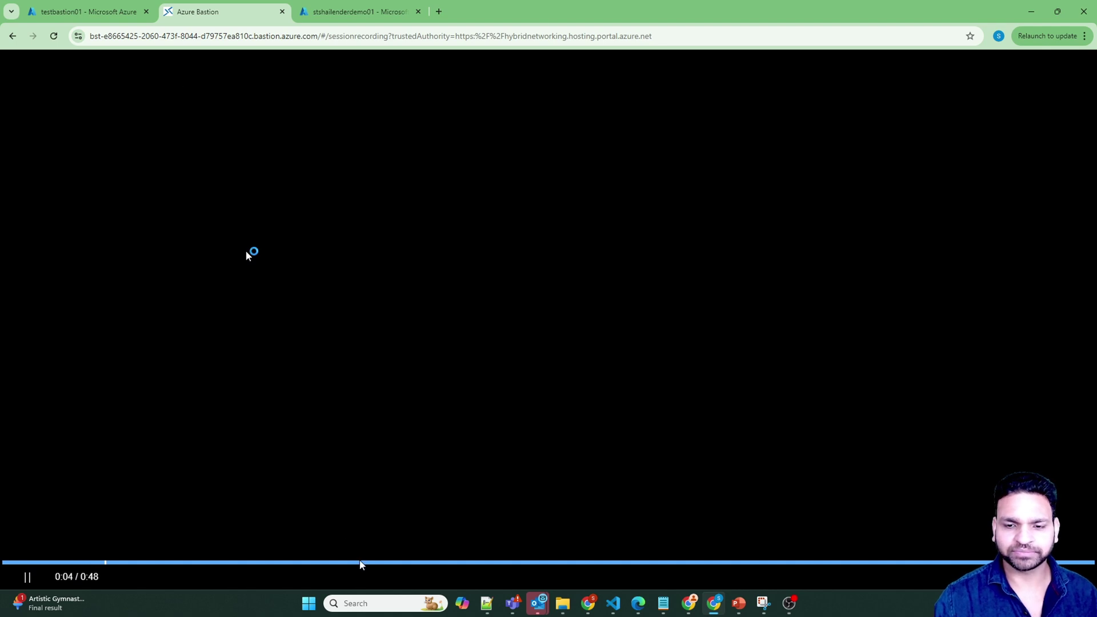
pyautogui.click(622, 563)
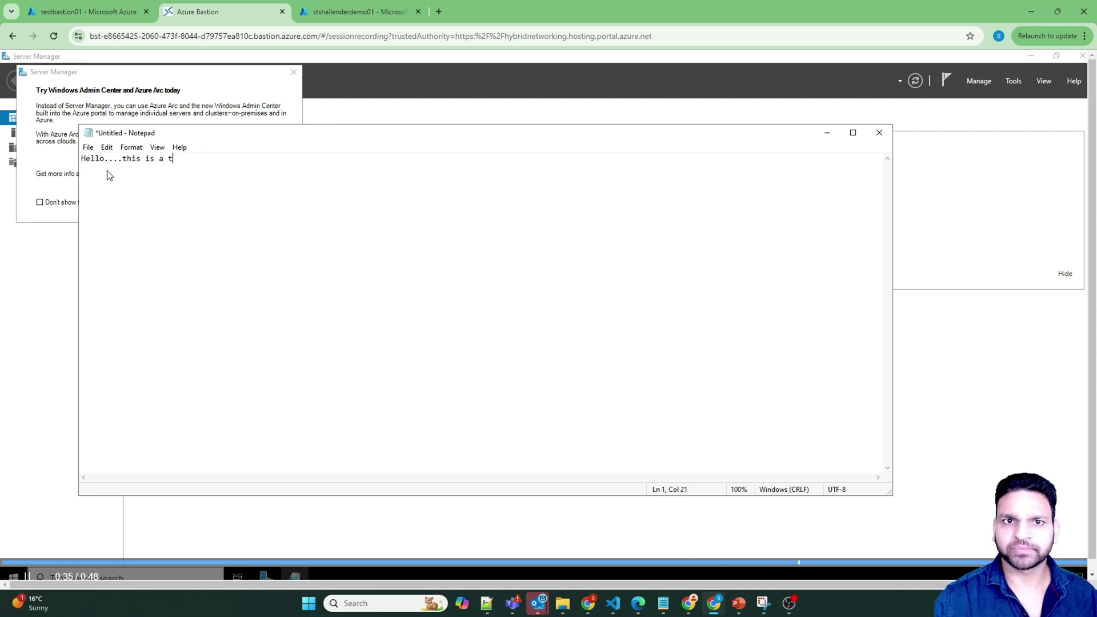
pyautogui.click(282, 12)
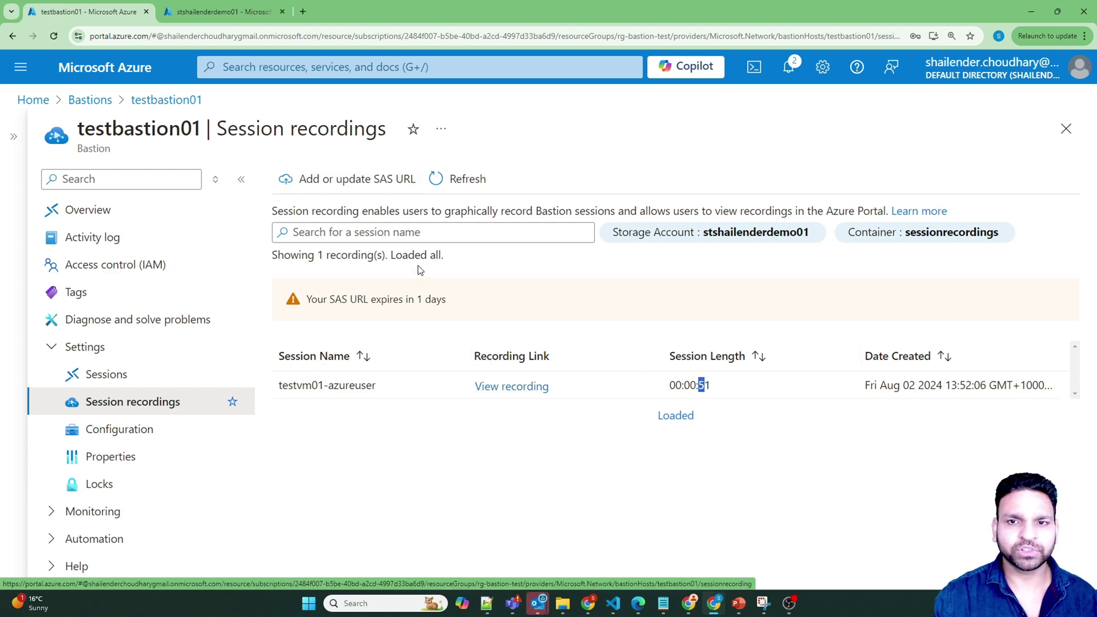
# Step: View the properties of the testvm01-azureuser blob in the storage account's sessionrecordings container, and return to the session recordings of testbastion01
pyautogui.click(235, 18)
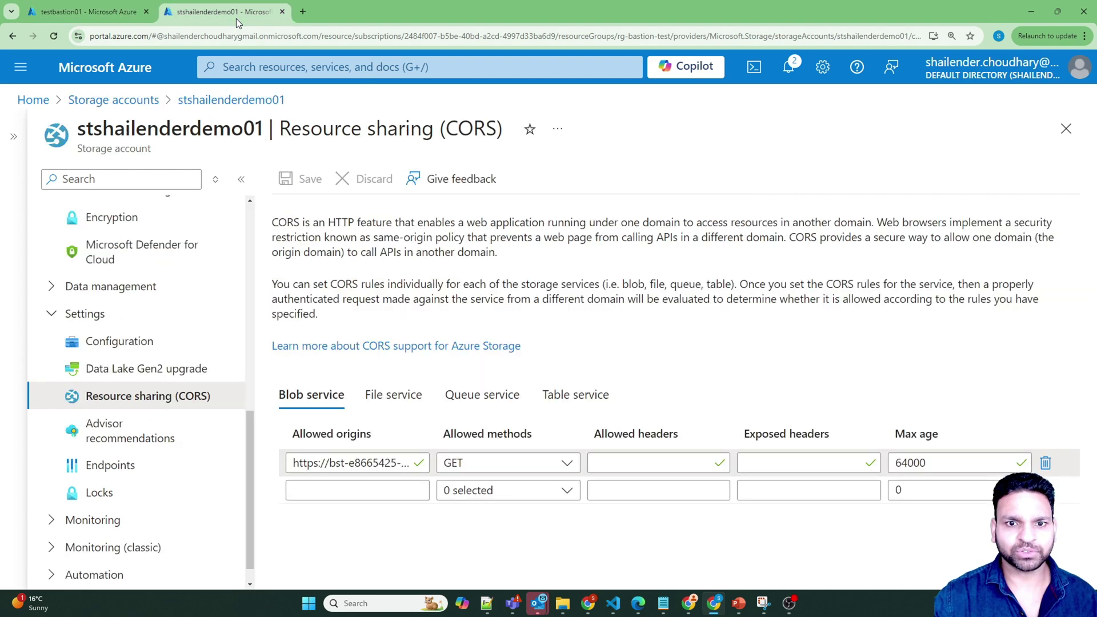
pyautogui.scroll(5, 132, 360)
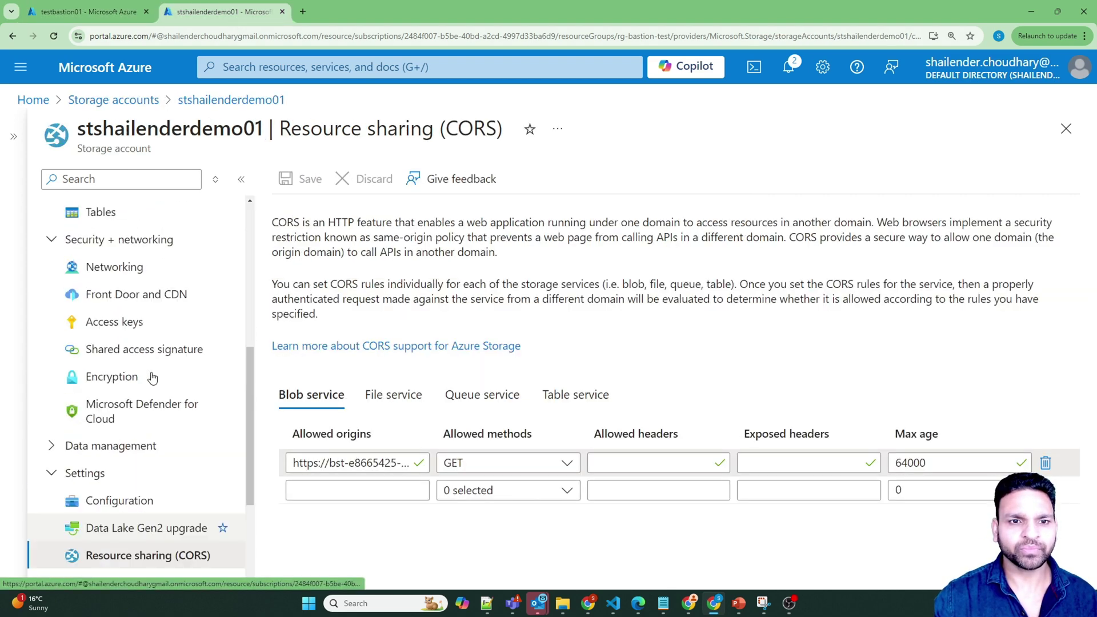
pyautogui.click(117, 268)
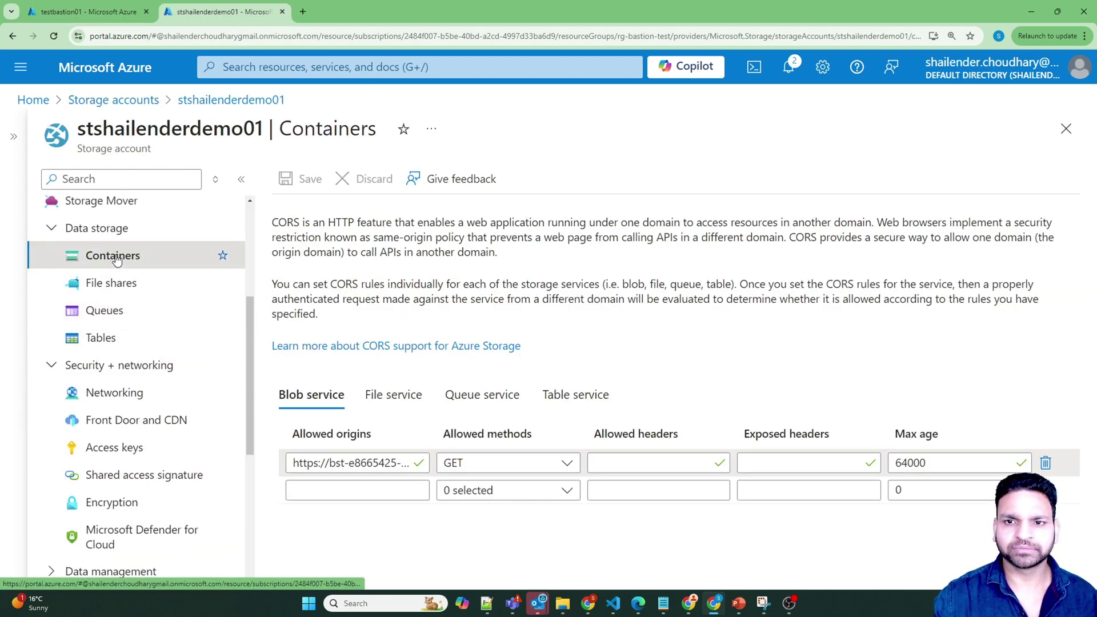
pyautogui.click(350, 320)
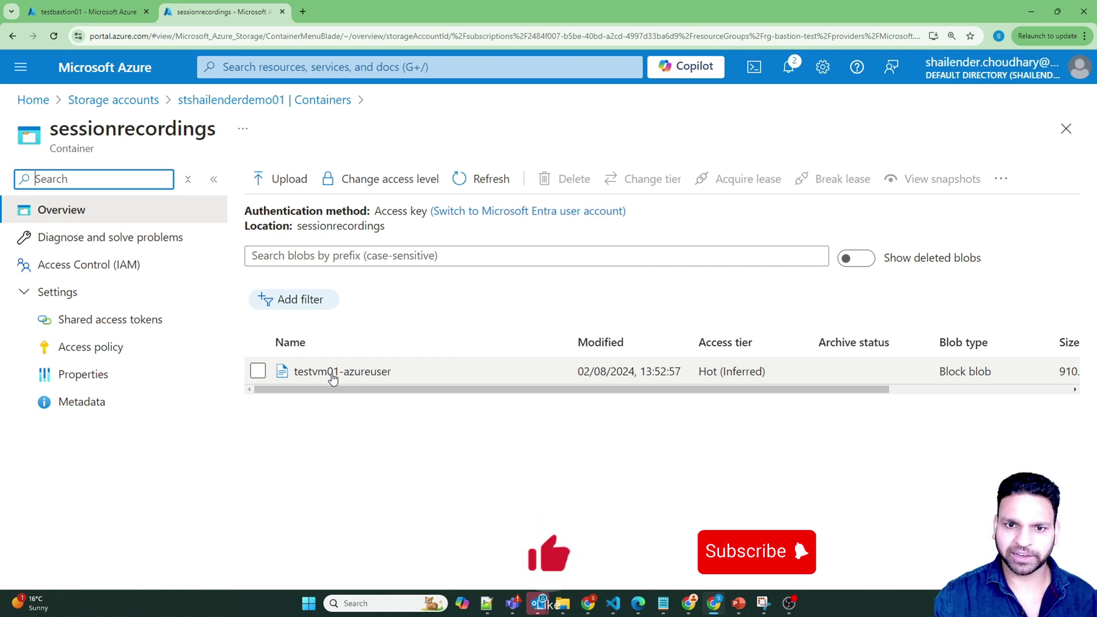
pyautogui.click(332, 372)
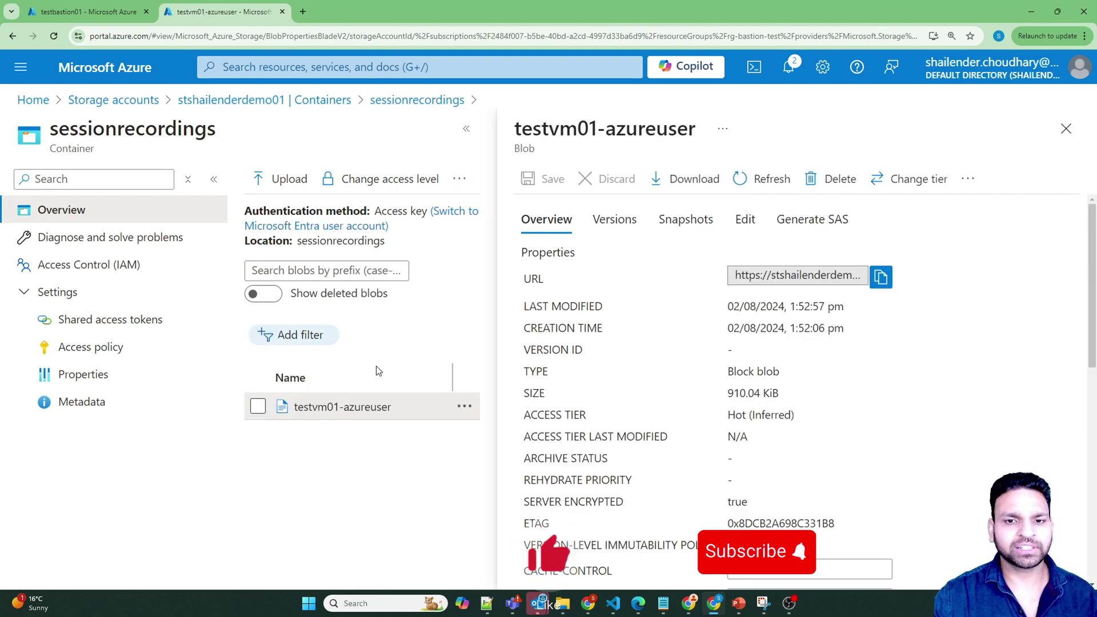
pyautogui.hotkey('ctrl', 'Tab')
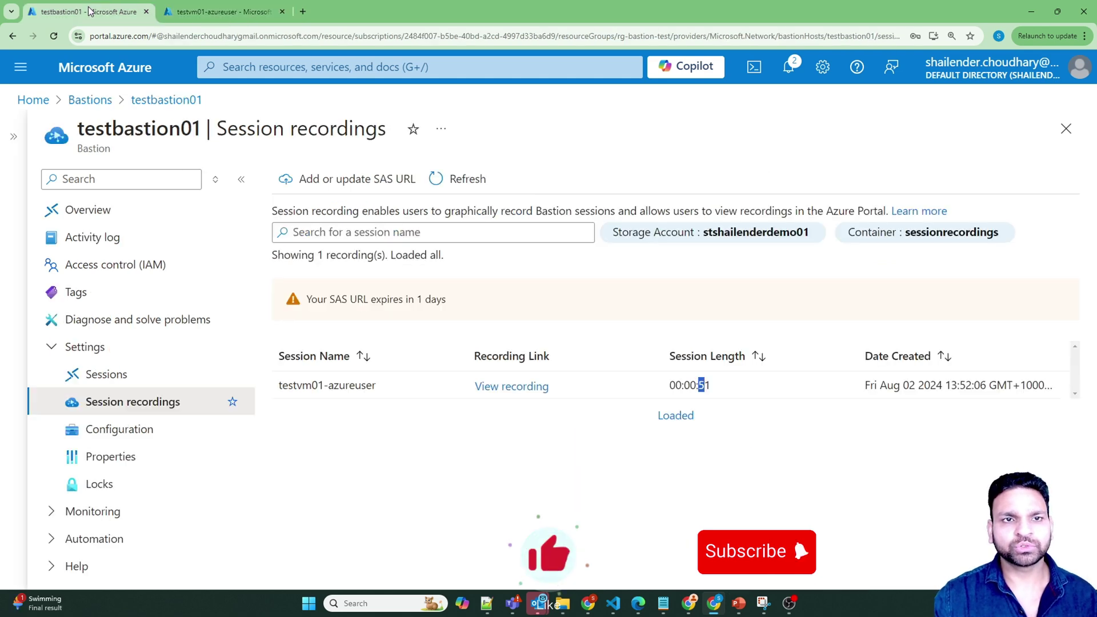